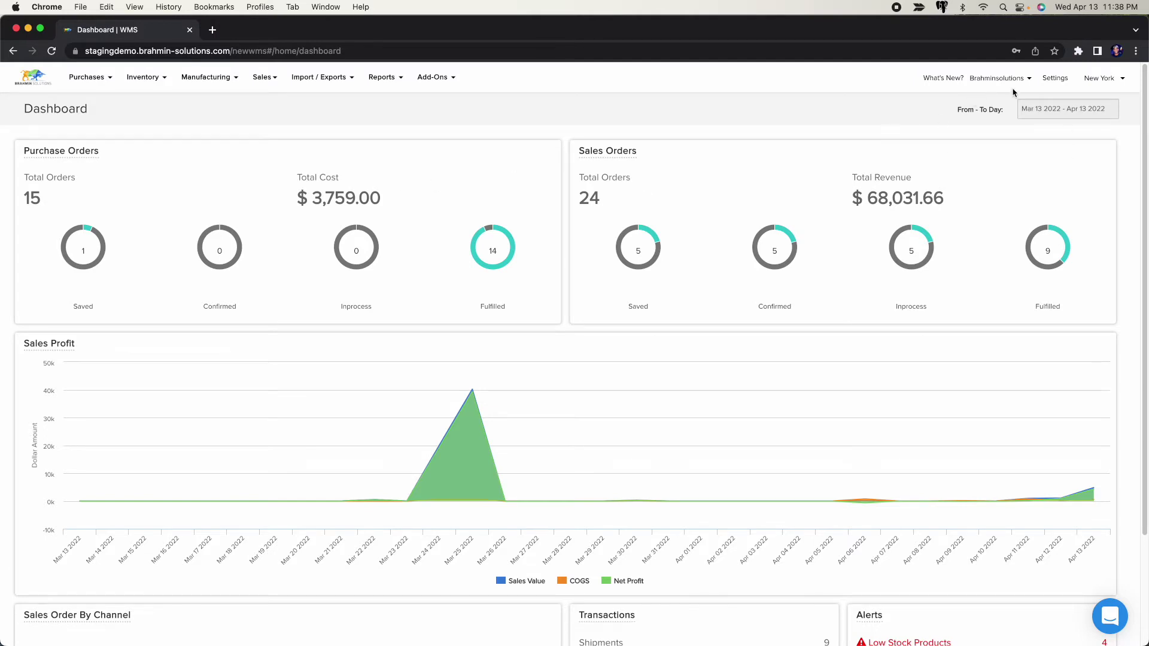
# Open the tracking fields settings and review the label and type of the LOT # and Expiry Date entries.
pyautogui.click(1051, 87)
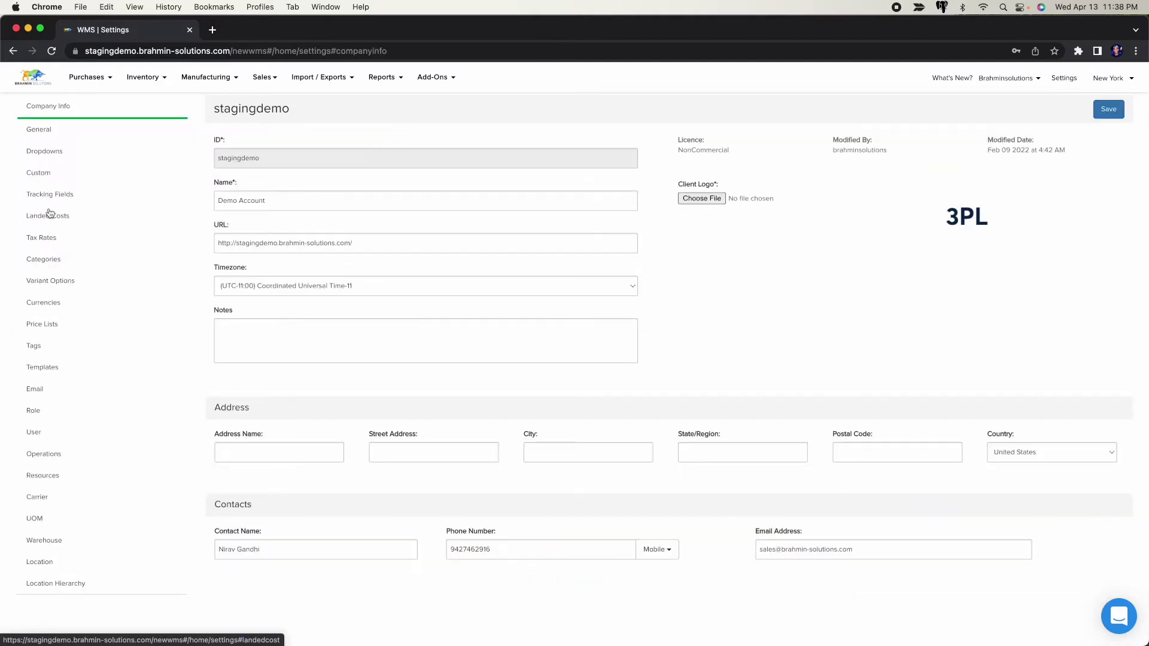
pyautogui.click(68, 198)
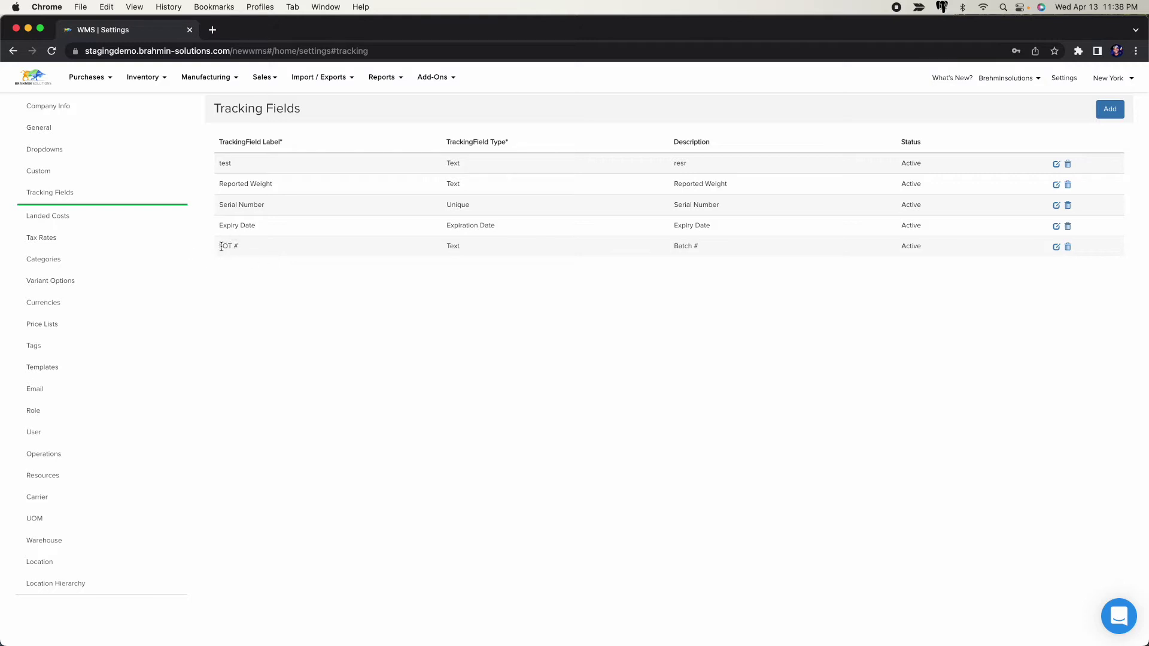
pyautogui.moveTo(221, 247); pyautogui.dragTo(267, 227)
pyautogui.moveTo(467, 246); pyautogui.dragTo(444, 247)
pyautogui.moveTo(505, 228); pyautogui.dragTo(442, 234)
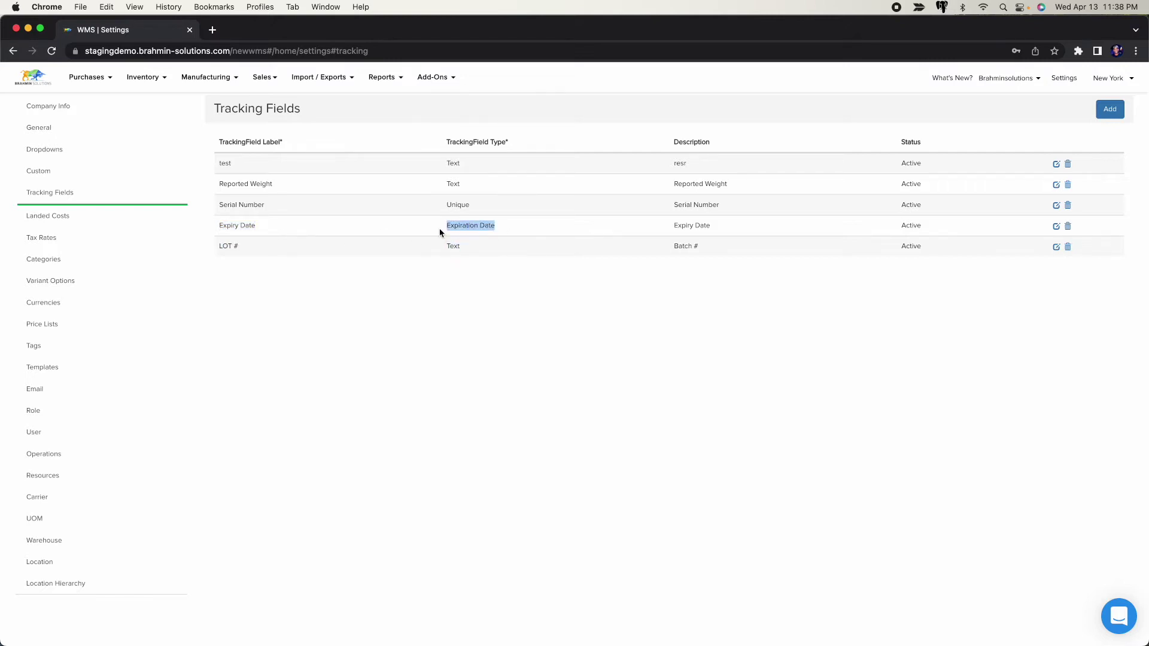
# Examine the type choices offered for a new tracking field, discard the blank entry, and review the existing field labels.
pyautogui.click(1110, 111)
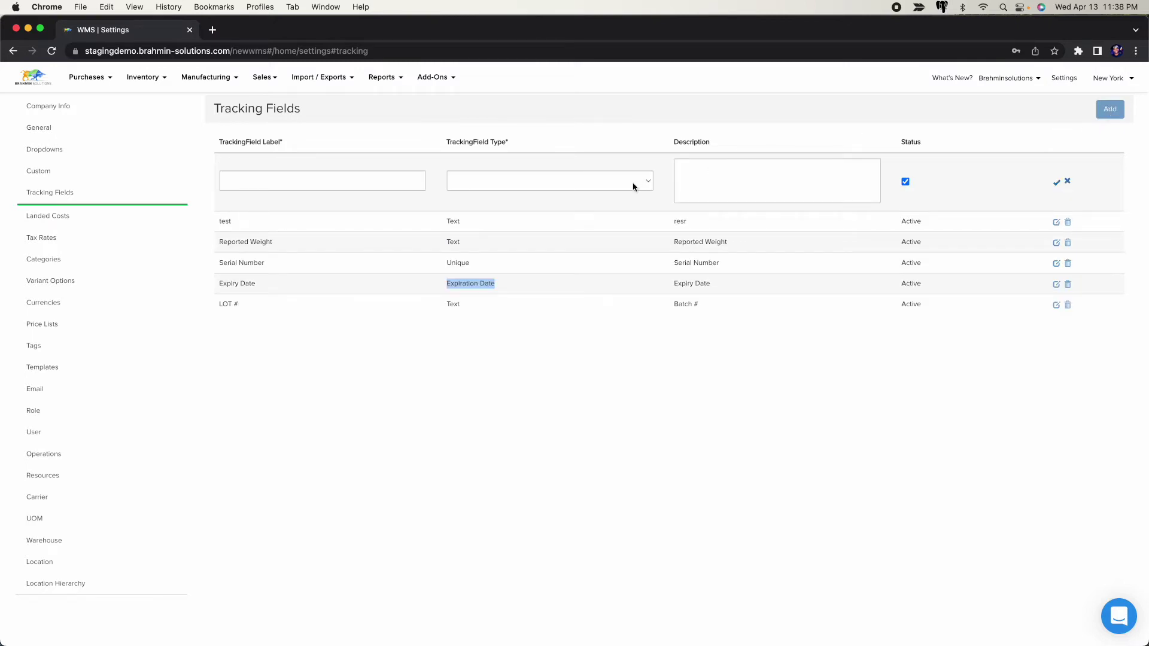
pyautogui.click(340, 189)
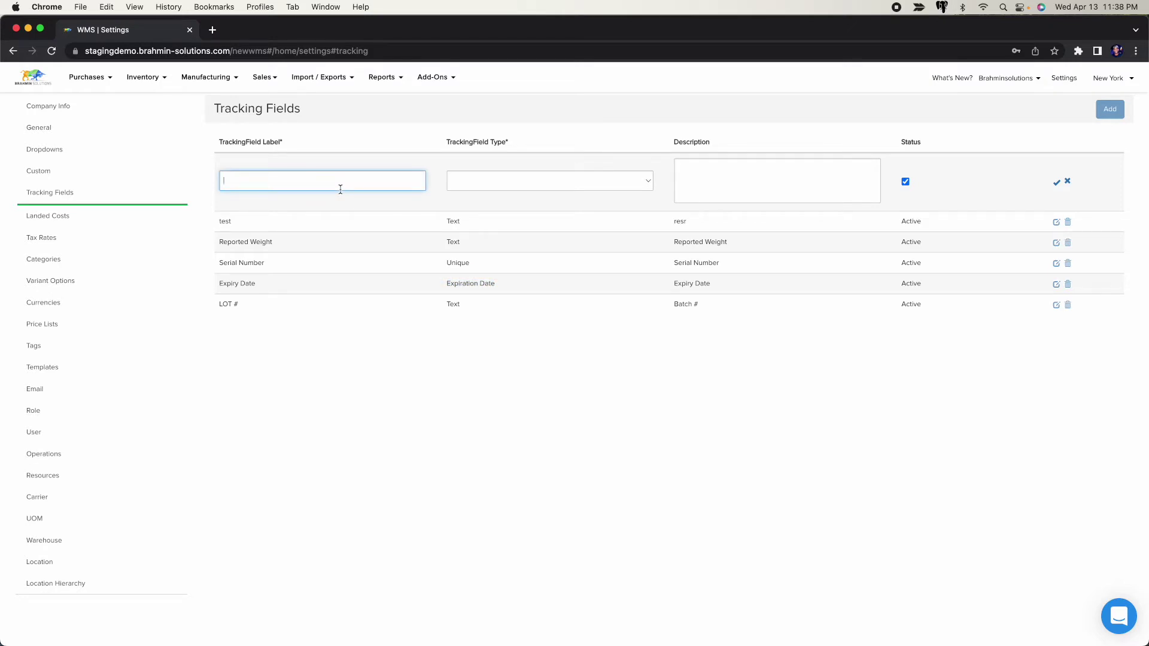
pyautogui.click(521, 181)
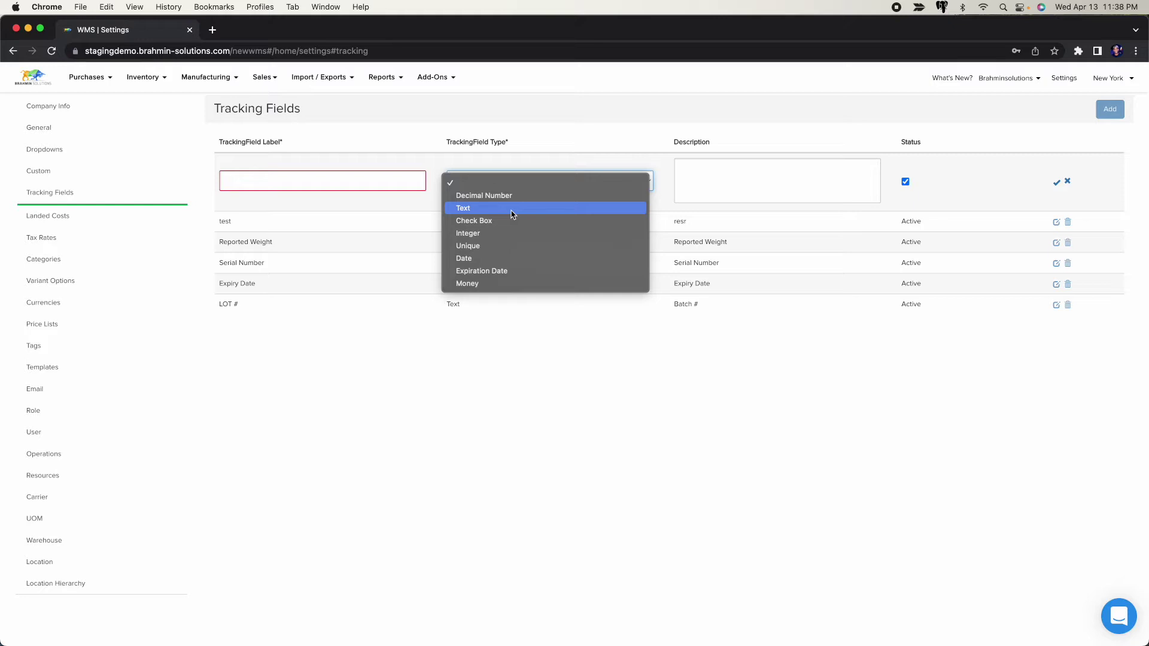
pyautogui.click(789, 185)
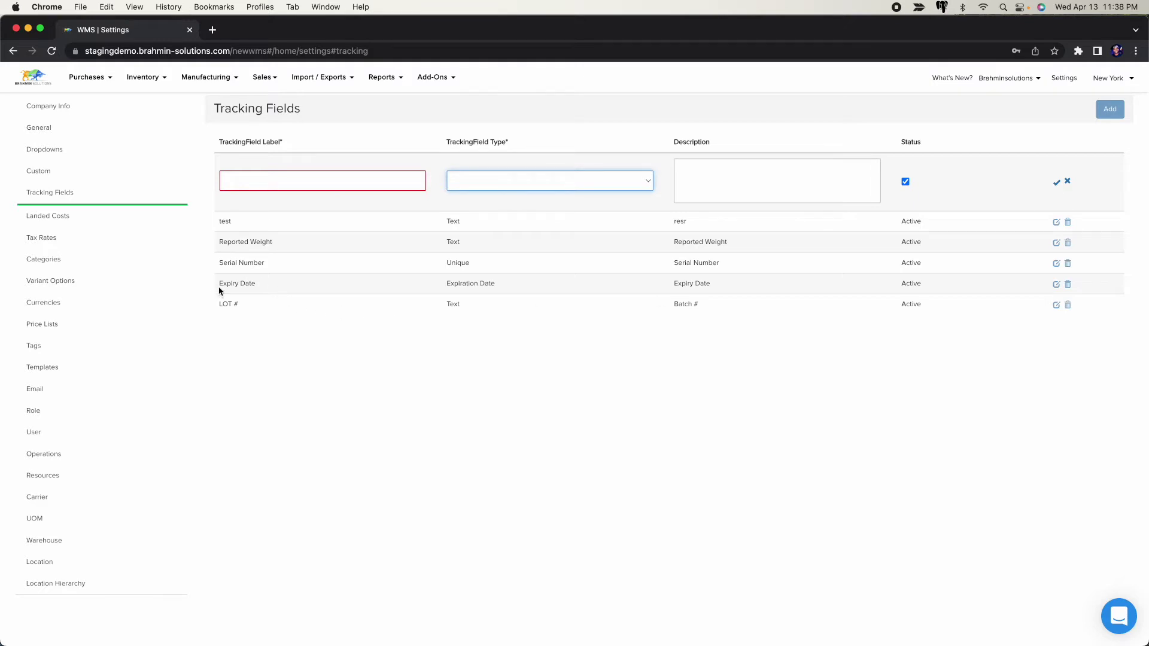
pyautogui.click(500, 189)
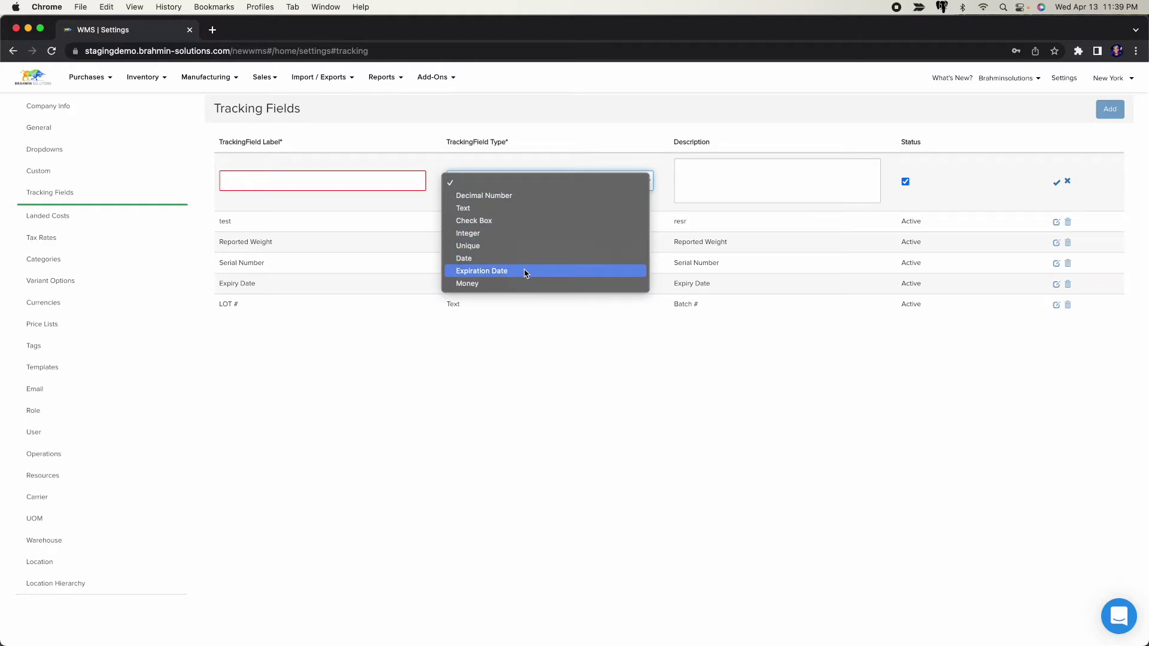
pyautogui.click(541, 360)
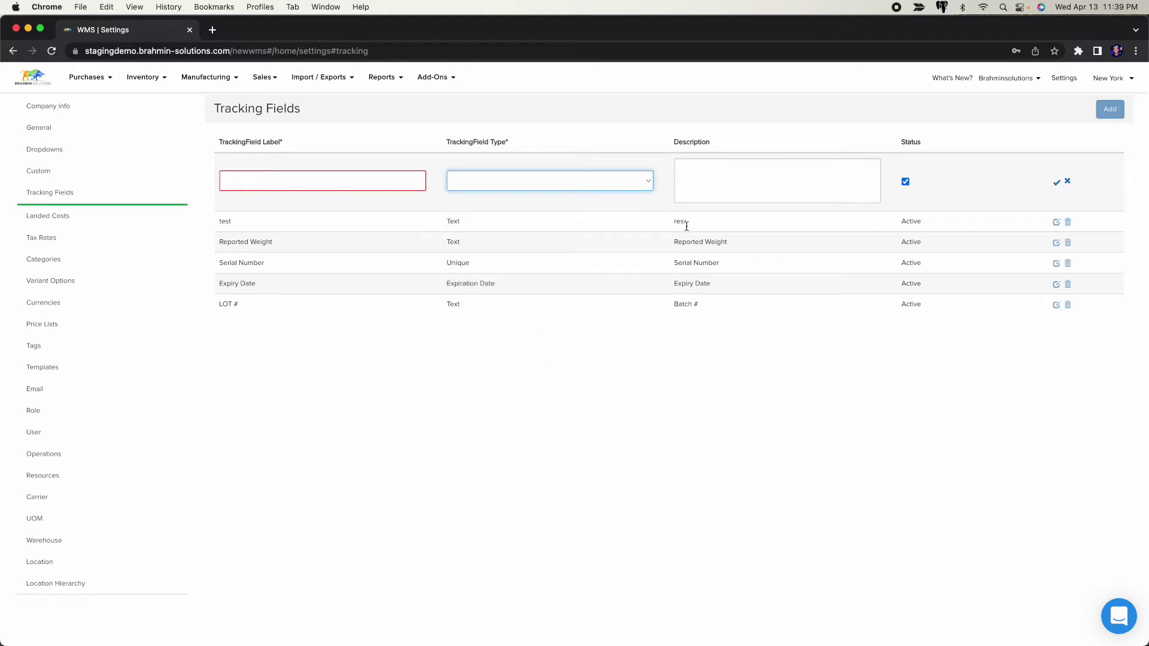
pyautogui.click(1067, 181)
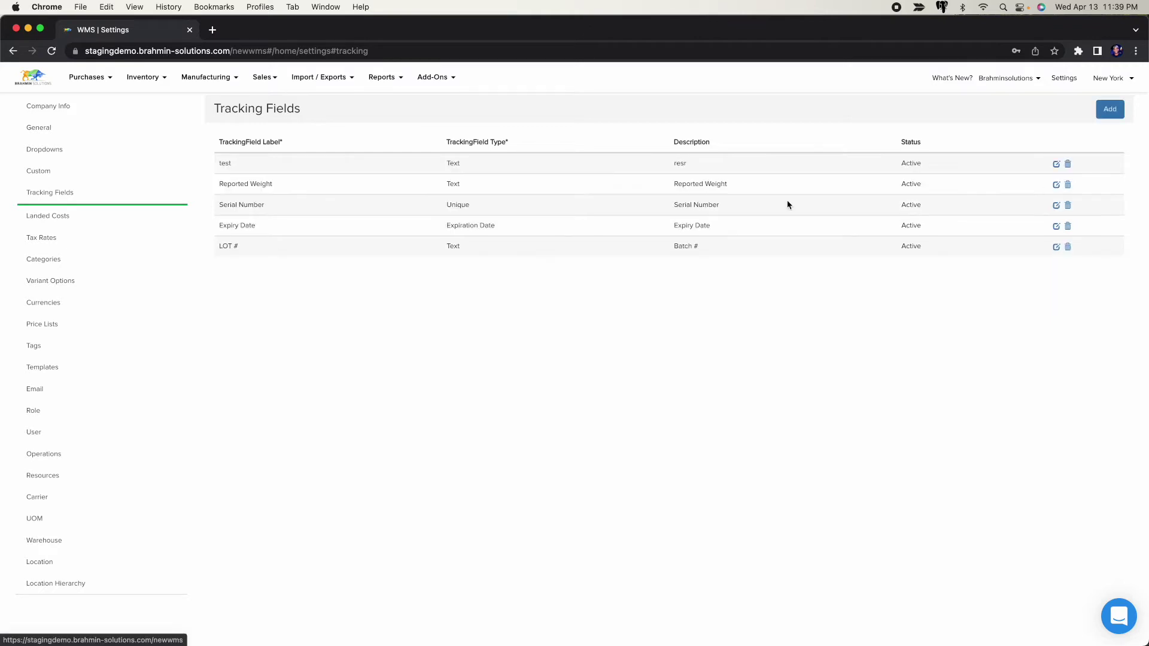
pyautogui.moveTo(250, 246); pyautogui.dragTo(217, 159)
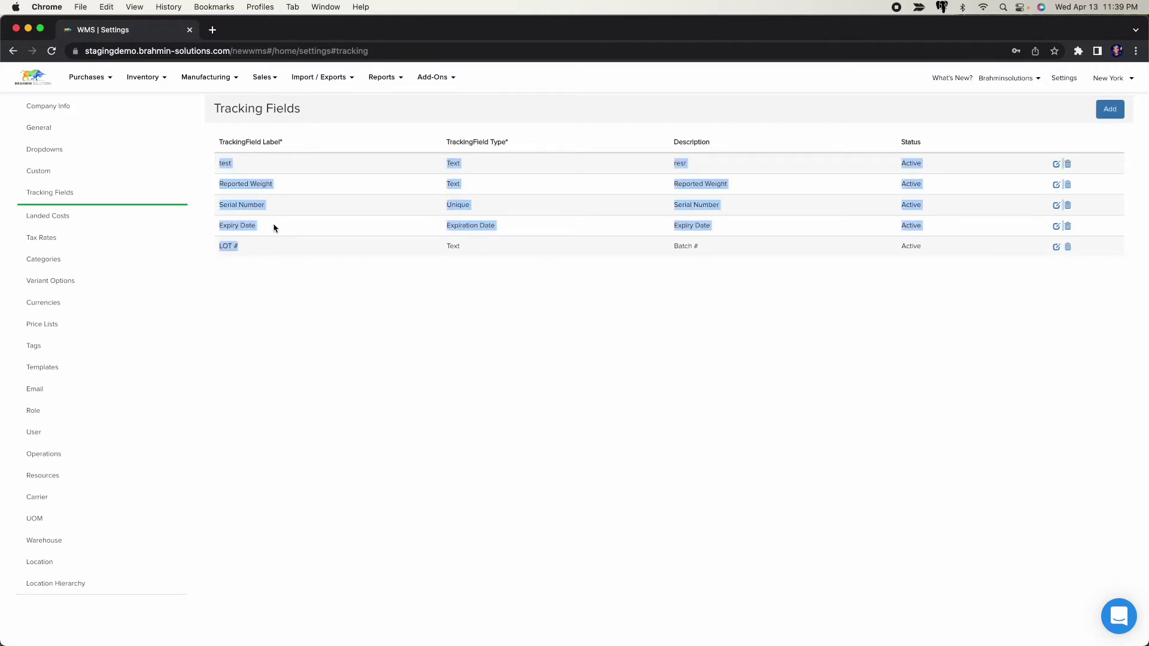
pyautogui.click(283, 307)
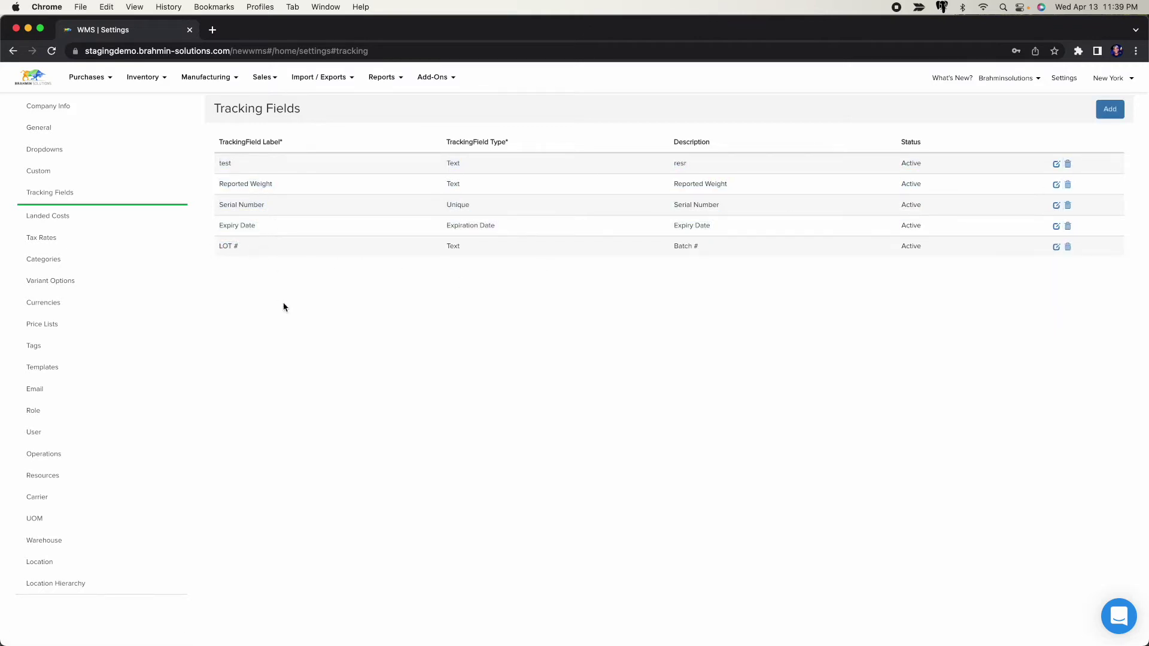
# Start a new SKU named "Bag of Cookies" with the type Product.
pyautogui.click(161, 83)
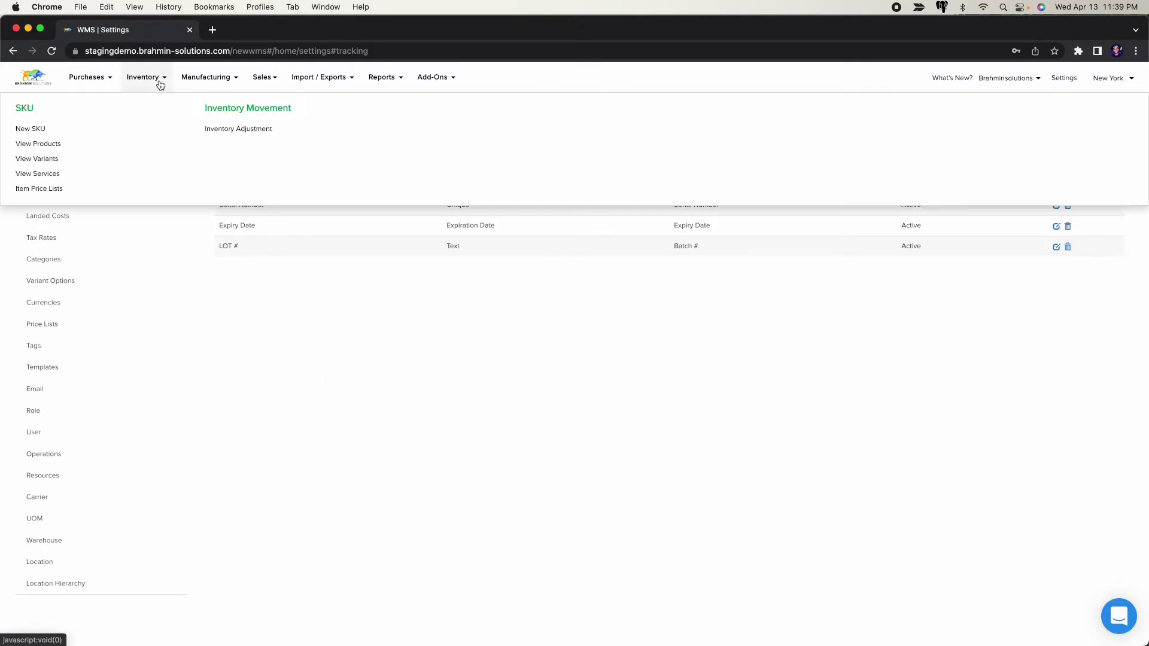
pyautogui.click(44, 131)
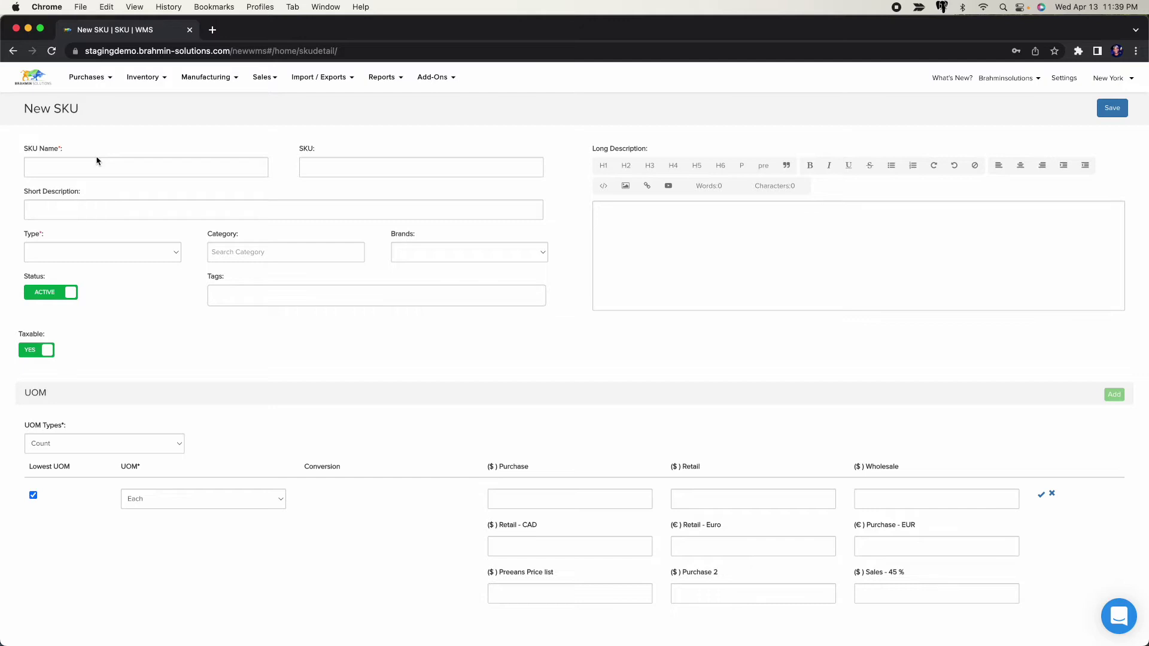
pyautogui.click(125, 251)
pyautogui.click(186, 254)
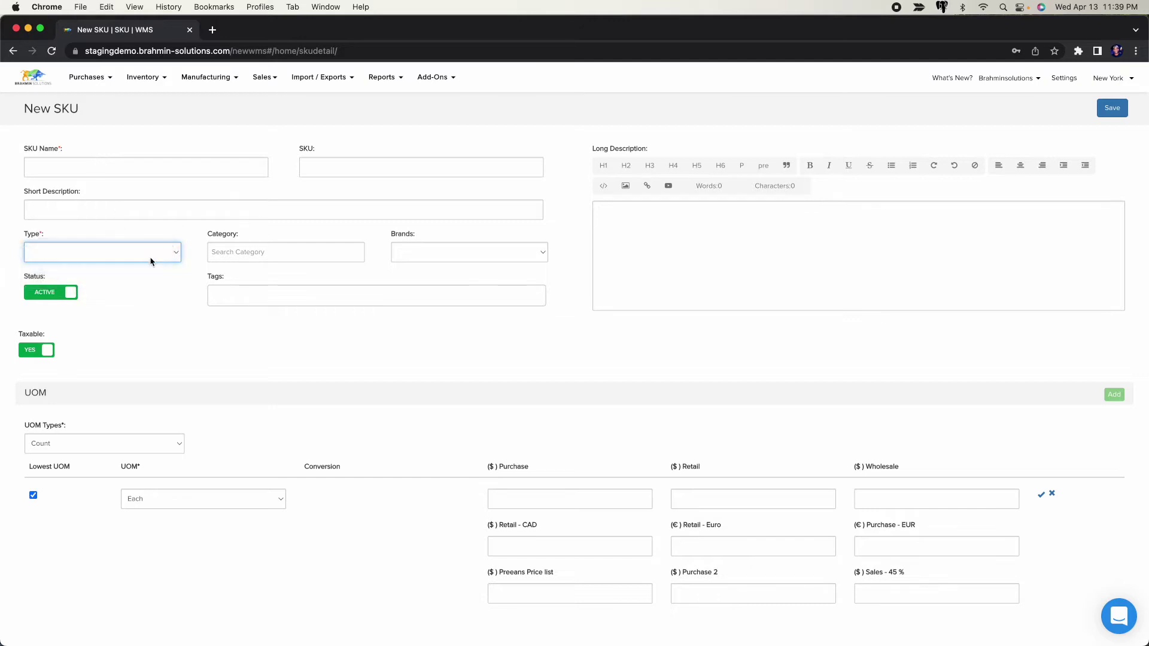
pyautogui.click(146, 168)
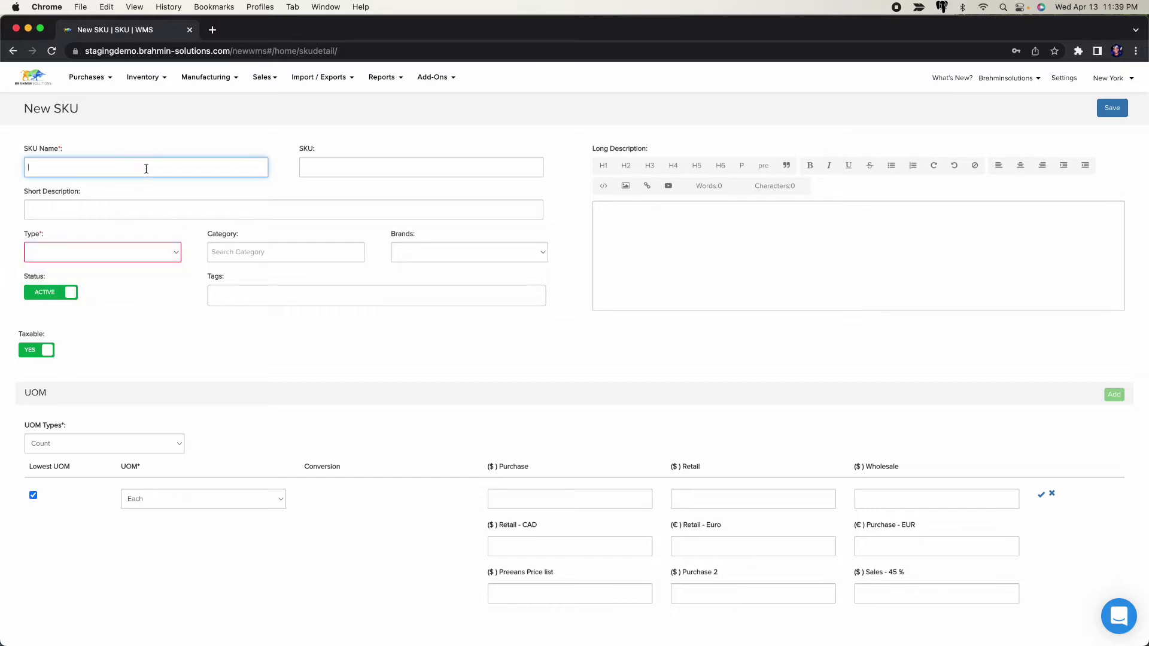
pyautogui.write('Bag of Cookies')
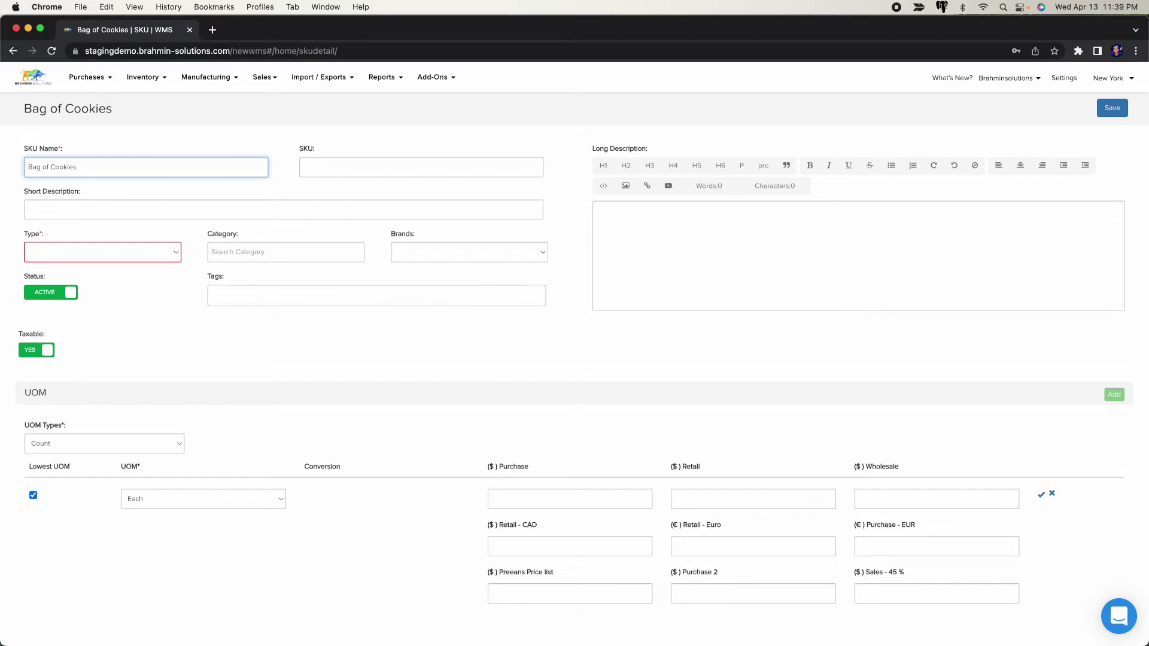
pyautogui.click(161, 261)
pyautogui.click(139, 280)
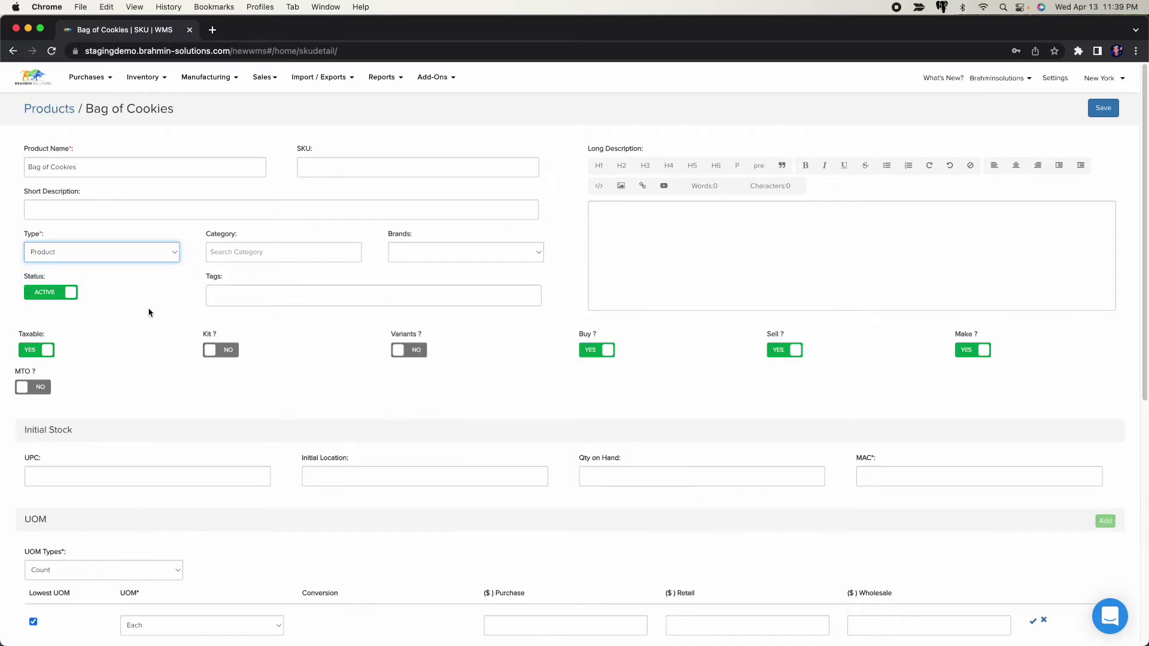
# Enable variants for the Bag of Cookies product.
pyautogui.scroll(-4, 513, 385)
pyautogui.scroll(3, 512, 365)
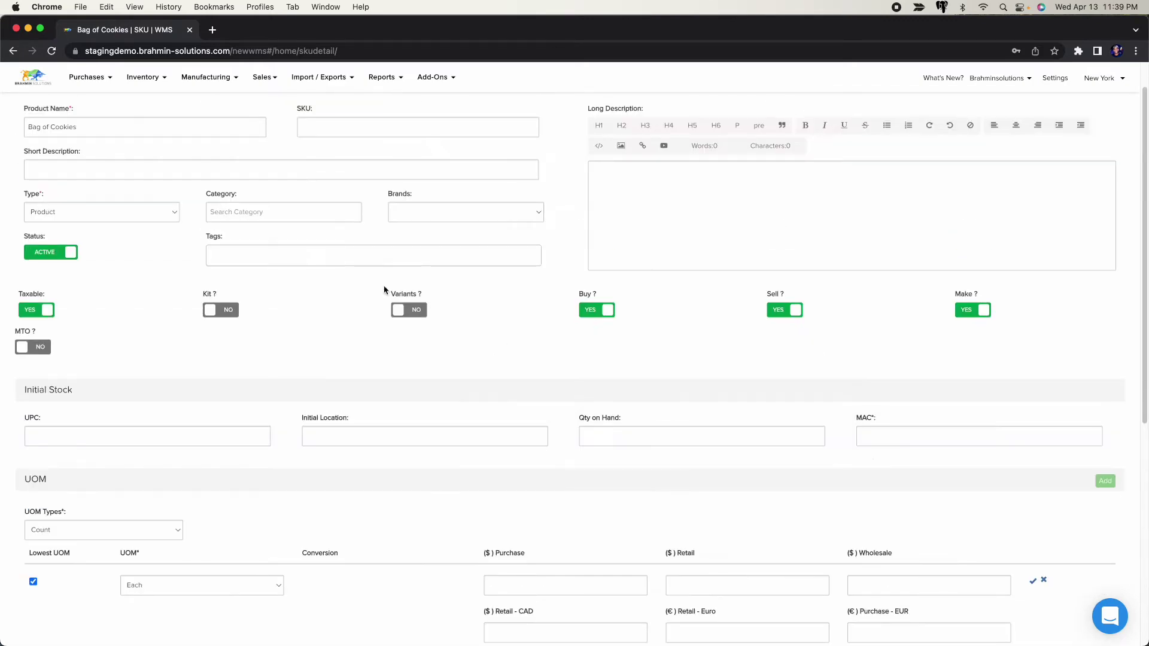
pyautogui.click(409, 309)
pyautogui.scroll(-6, 493, 362)
pyautogui.scroll(3, 354, 221)
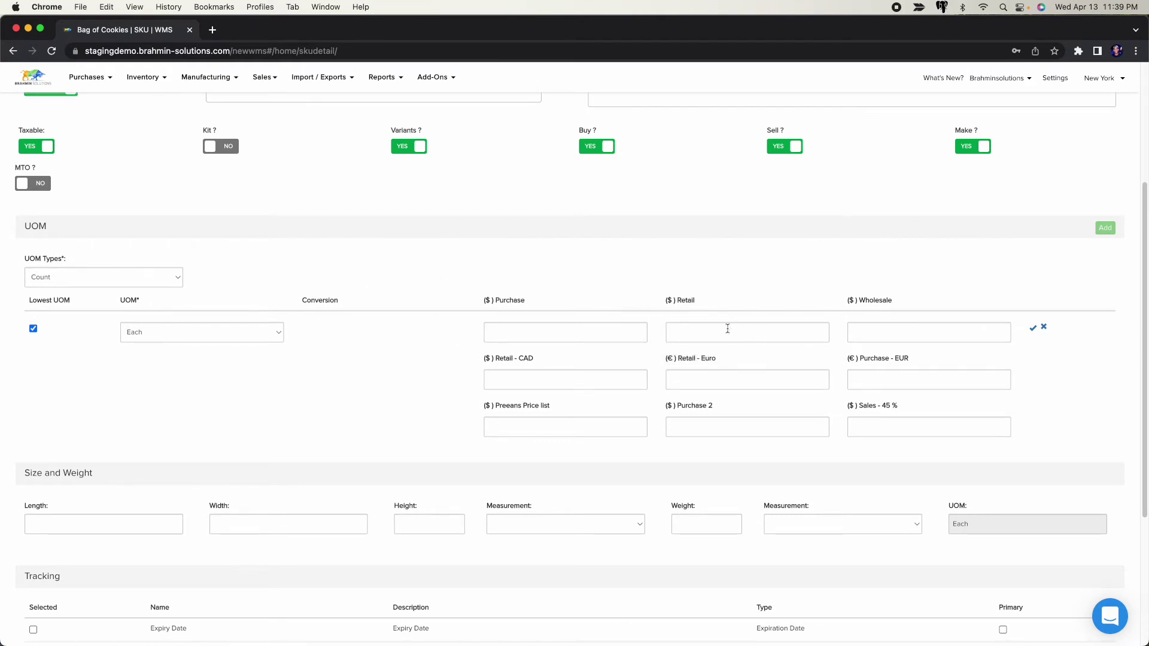
pyautogui.scroll(3, 496, 268)
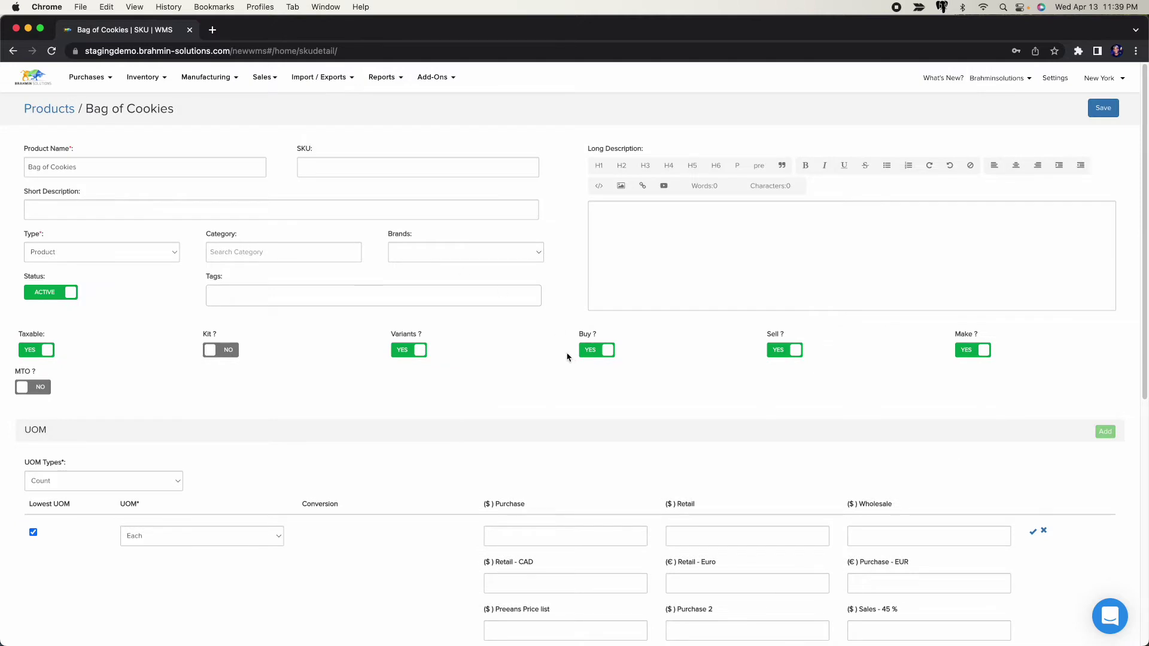
# Set the Each unit's retail price to 9.99 and wholesale price to 7.99, and confirm the unit row.
pyautogui.scroll(-5, 569, 358)
pyautogui.click(772, 228)
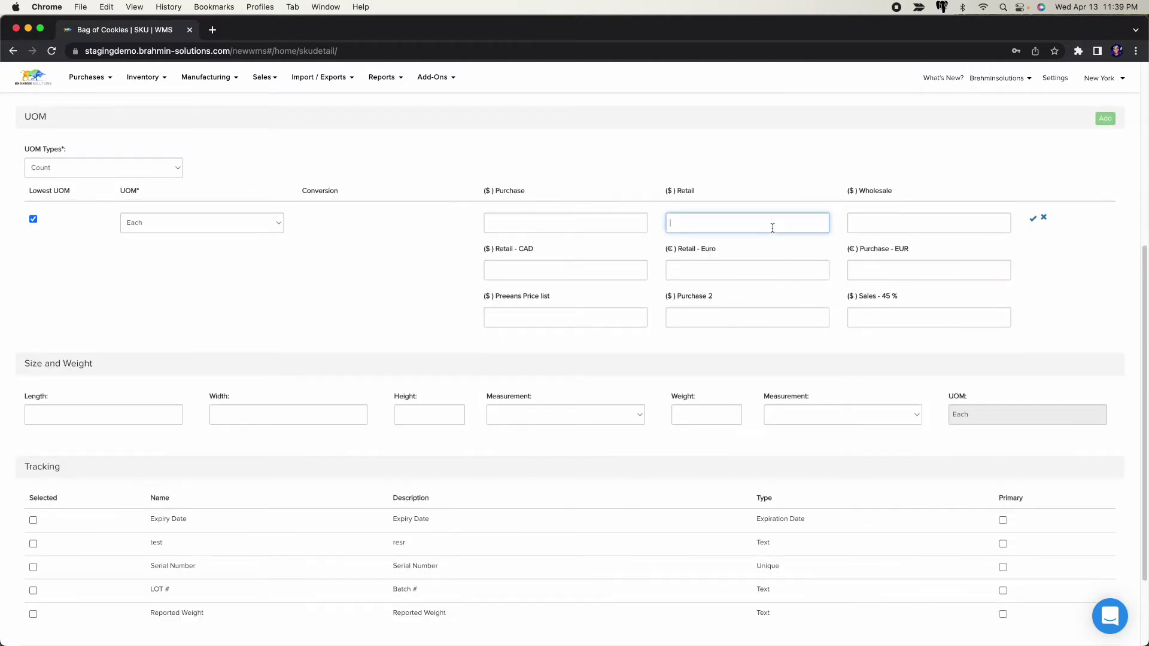
pyautogui.write('9.99')
pyautogui.click(928, 222)
pyautogui.write('7.99')
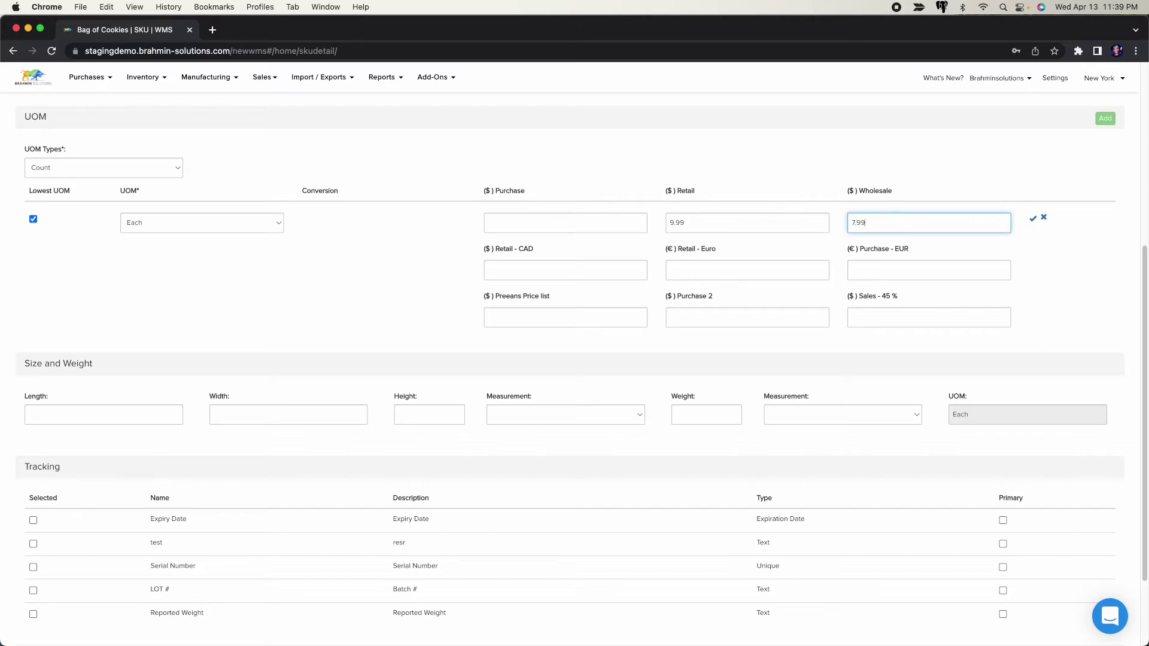
pyautogui.click(1033, 221)
# Enable LOT # and Expiry Date tracking for the product.
pyautogui.scroll(-2, 604, 305)
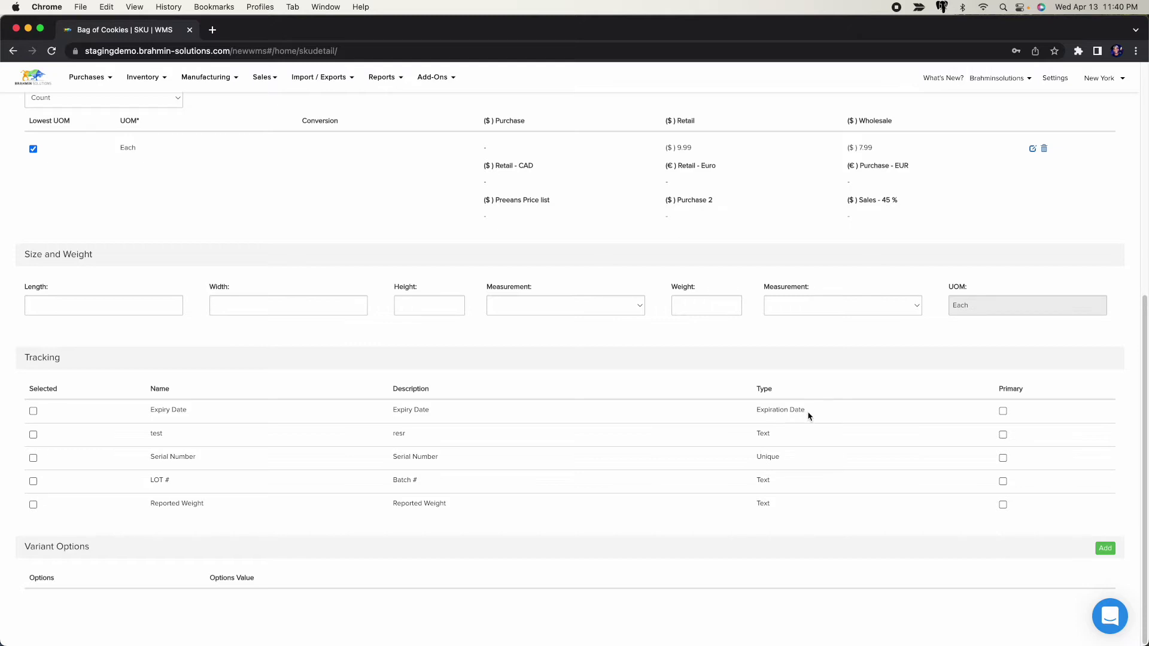
pyautogui.click(33, 481)
pyautogui.click(34, 412)
# Add a Size variant option with the values Large Bag, Small Bag and Medium Bag.
pyautogui.click(1105, 549)
pyautogui.scroll(-1, 341, 592)
pyautogui.click(95, 571)
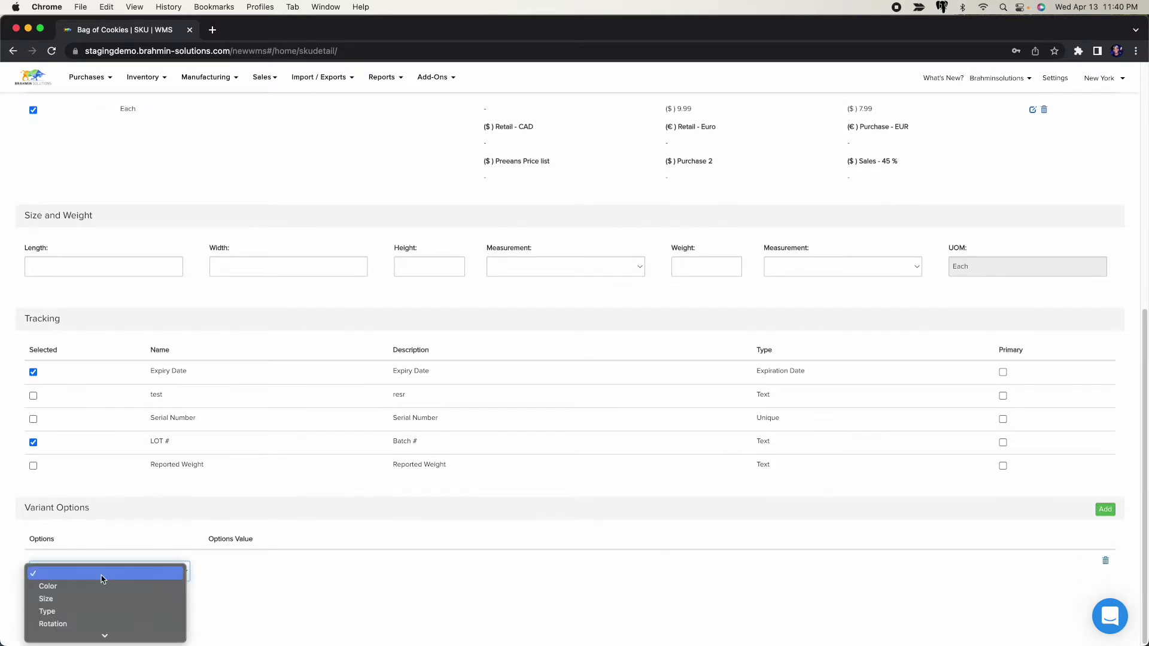
pyautogui.click(96, 598)
pyautogui.click(309, 574)
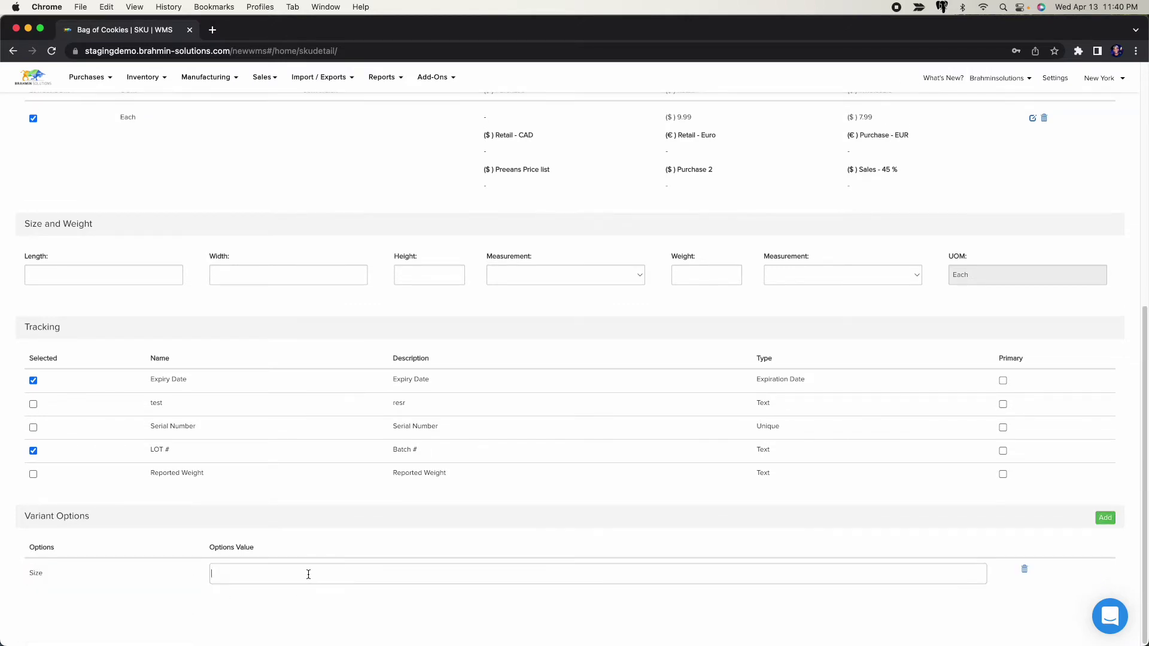
pyautogui.write('Large Bag')
pyautogui.press('Return')
pyautogui.write('Small Bag')
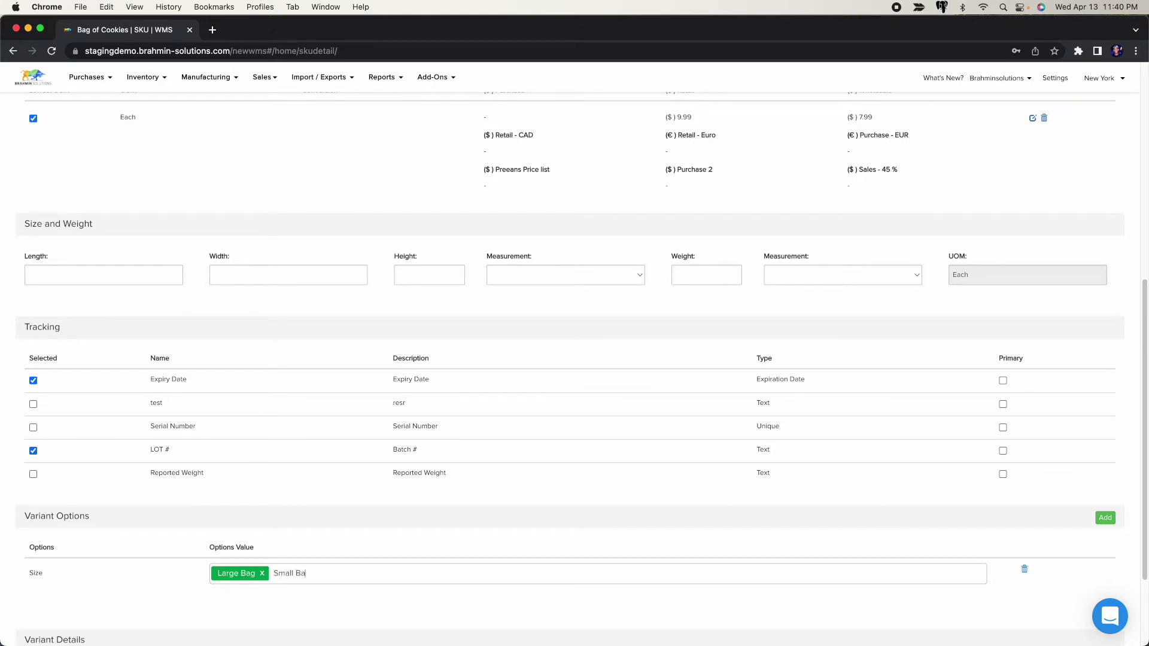
pyautogui.press('Return')
pyautogui.write('Me')
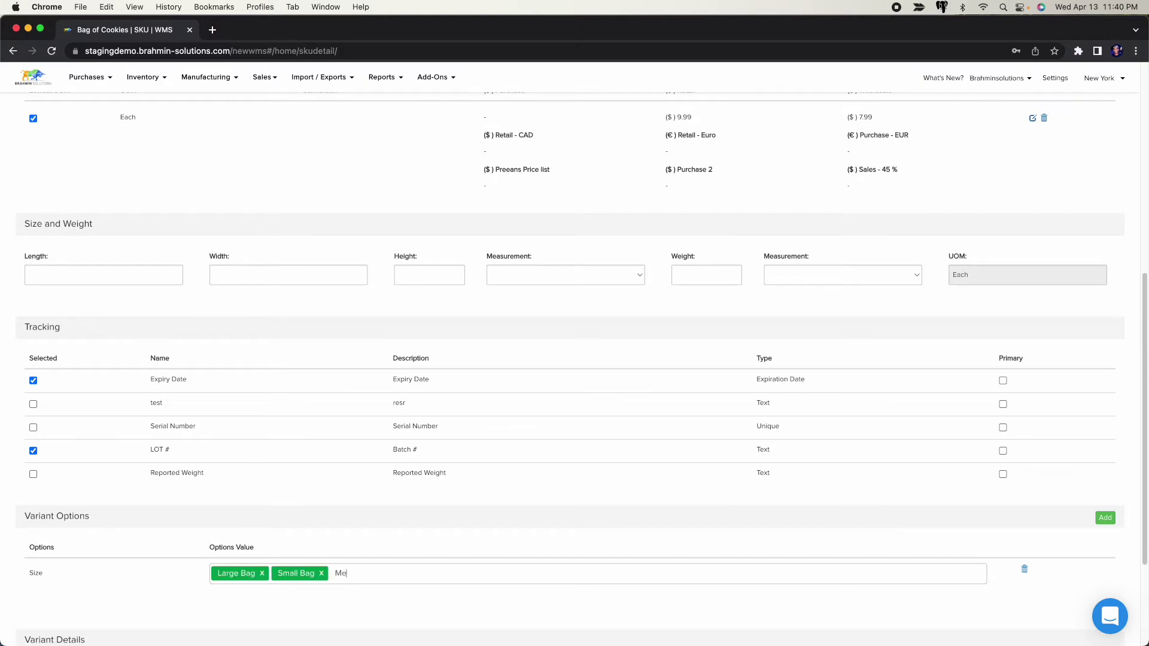
pyautogui.write('dium Bag')
pyautogui.press('Return')
# Set the variants' retail prices to 7.99 for Small Bag and 8.99 for Medium Bag.
pyautogui.scroll(-3, 573, 525)
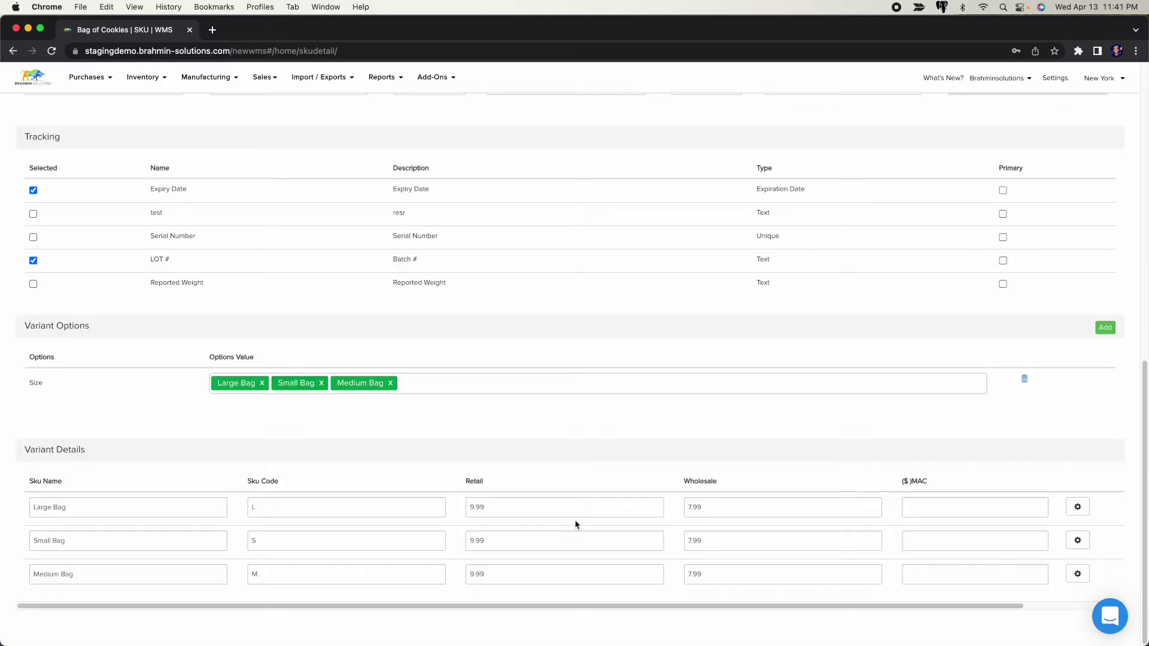
pyautogui.click(518, 510)
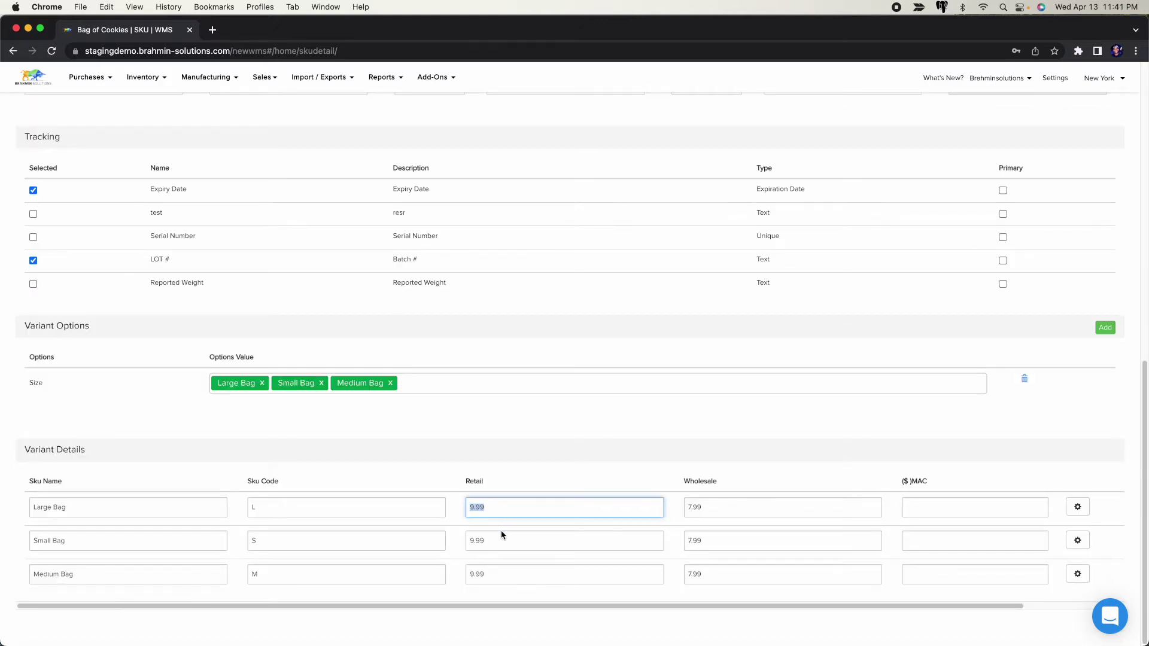
pyautogui.click(477, 541)
pyautogui.press('BackSpace')
pyautogui.write('8')
pyautogui.press('BackSpace')
pyautogui.write('7')
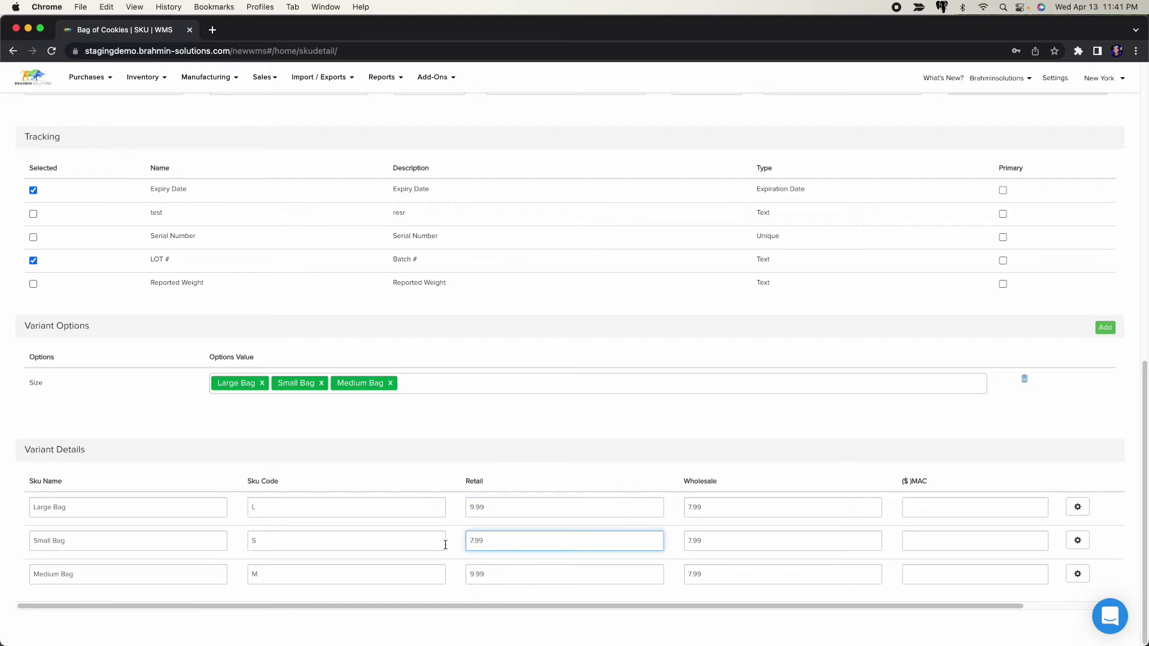
pyautogui.click(473, 574)
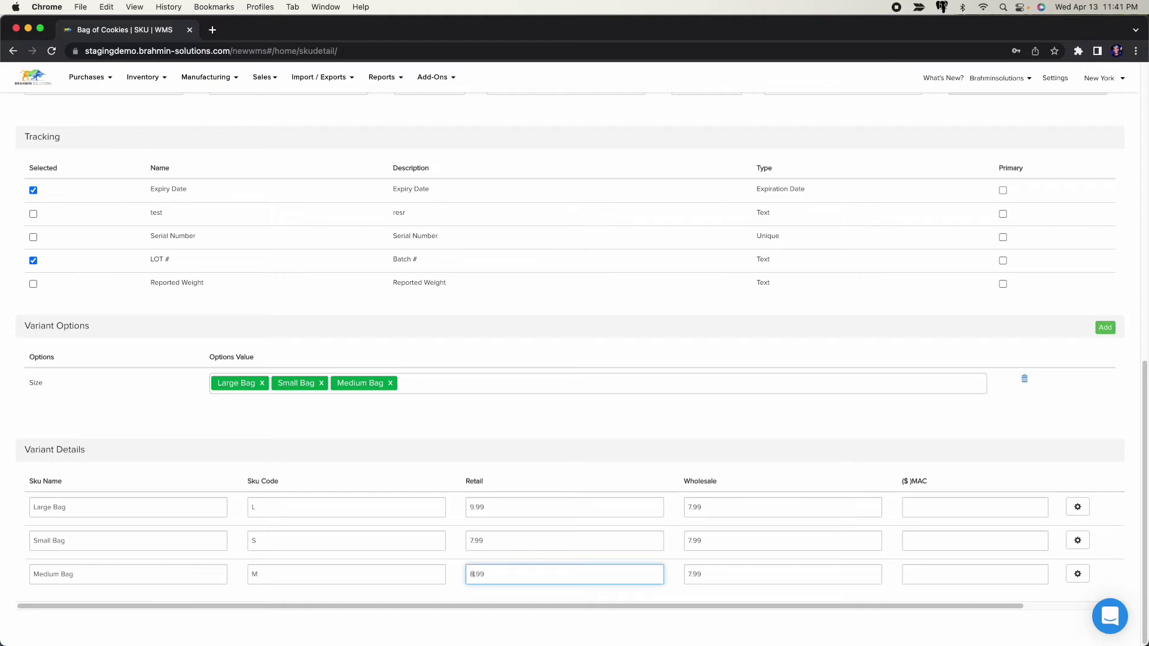
# Set the variants' wholesale prices to 5.99 for Small Bag and 6.99 for Medium Bag.
pyautogui.click(690, 539)
pyautogui.press('Delete')
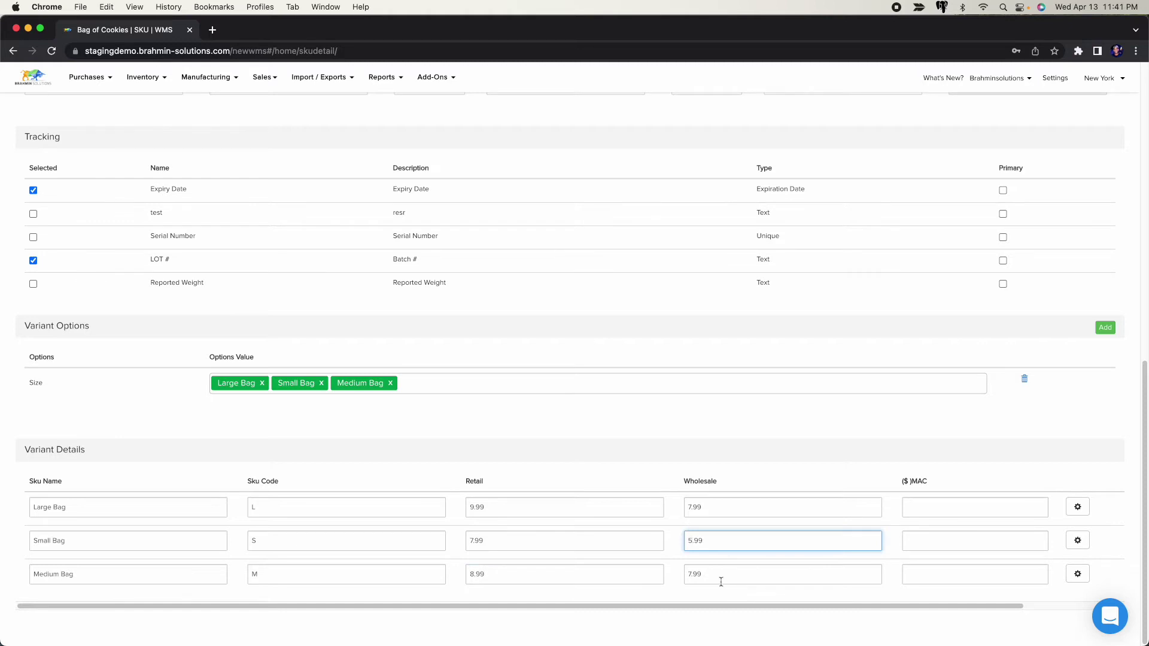
pyautogui.click(688, 575)
pyautogui.press('Delete')
pyautogui.write('6')
# Set the MAC to 0 for the Large Bag, Small Bag and Medium Bag variants.
pyautogui.click(980, 504)
pyautogui.write('0')
pyautogui.click(992, 540)
pyautogui.write('0')
pyautogui.click(997, 564)
pyautogui.write('0')
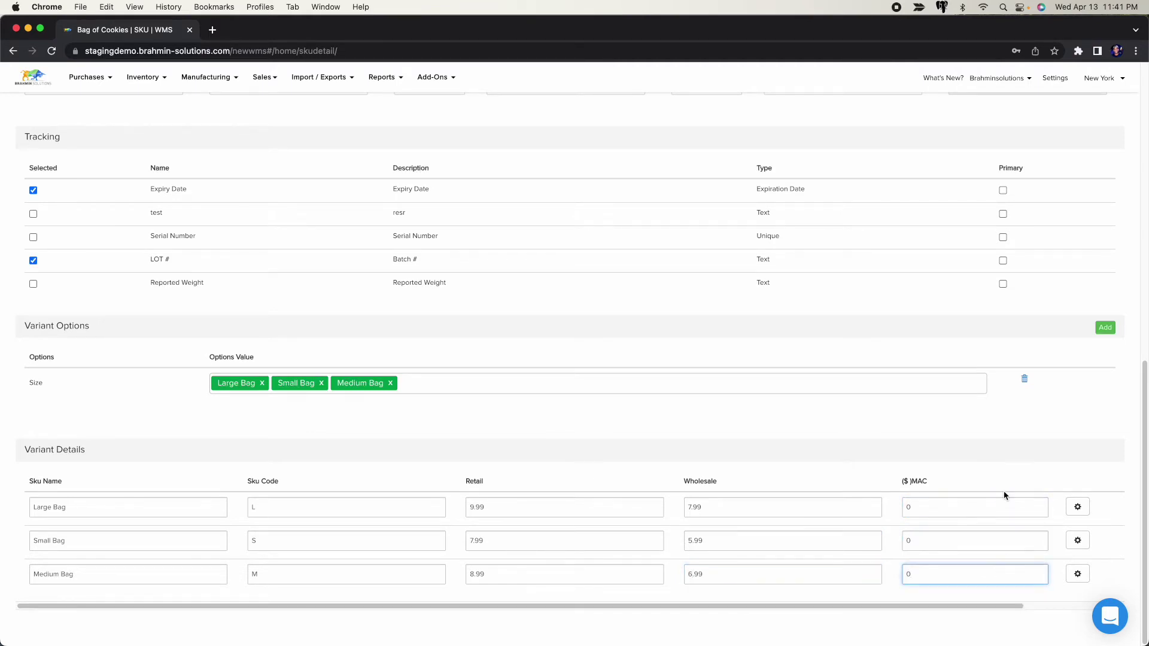
pyautogui.scroll(10, 1000, 448)
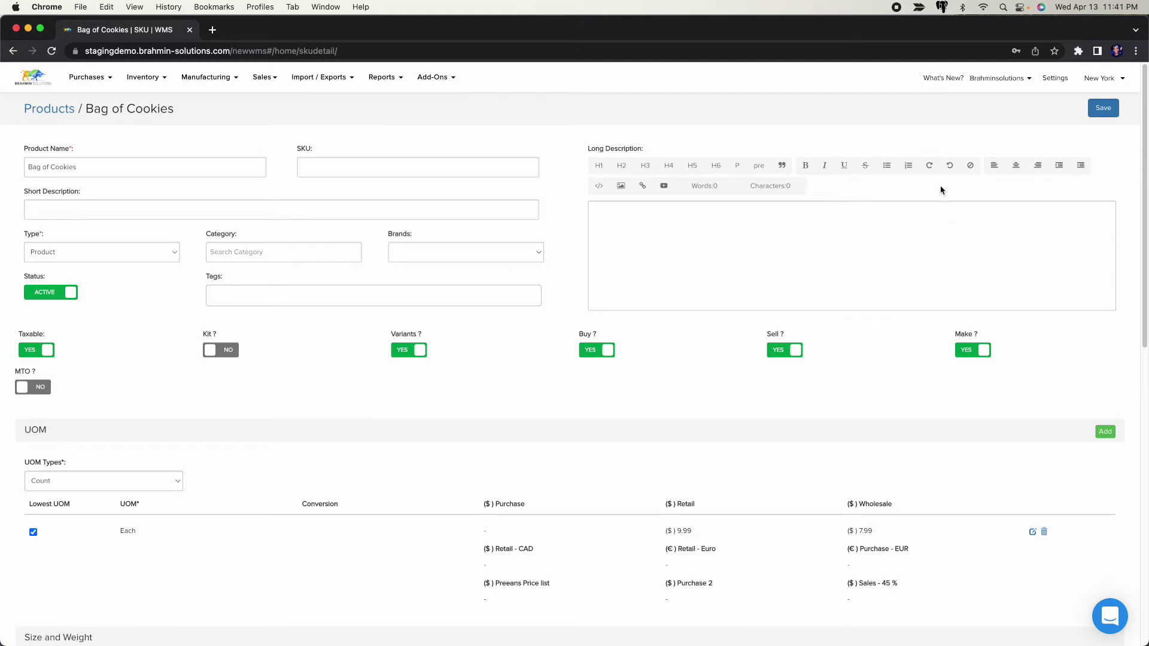
# Save the Bag of Cookies product and review its inventory detail and variants list.
pyautogui.click(1104, 111)
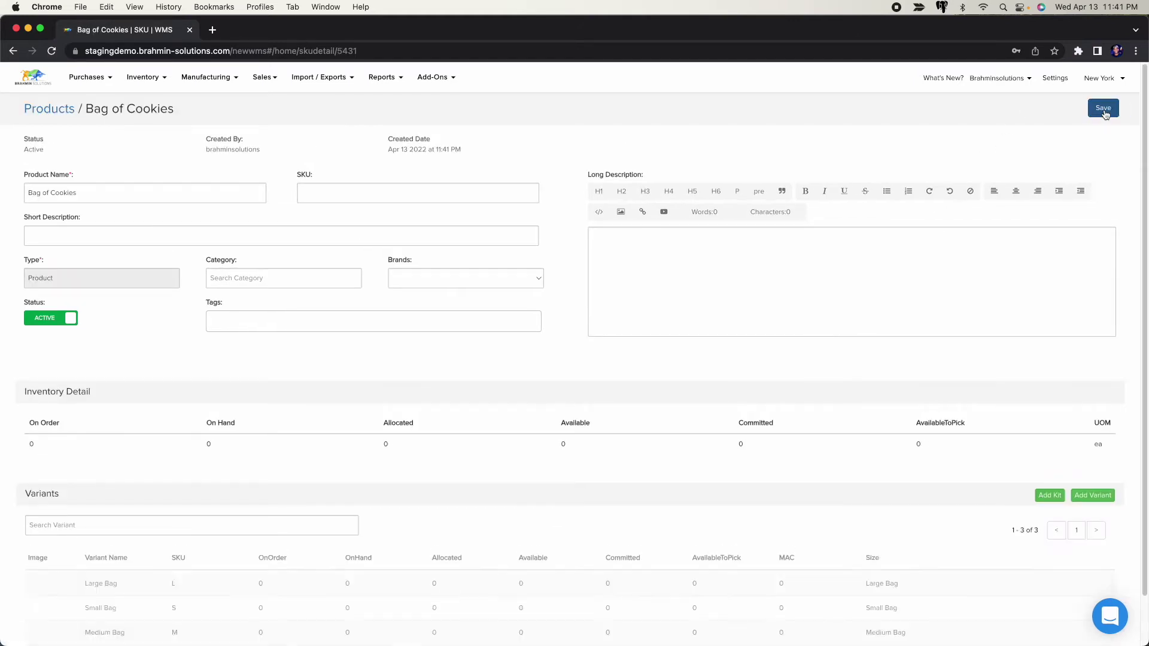
pyautogui.scroll(-2, 672, 260)
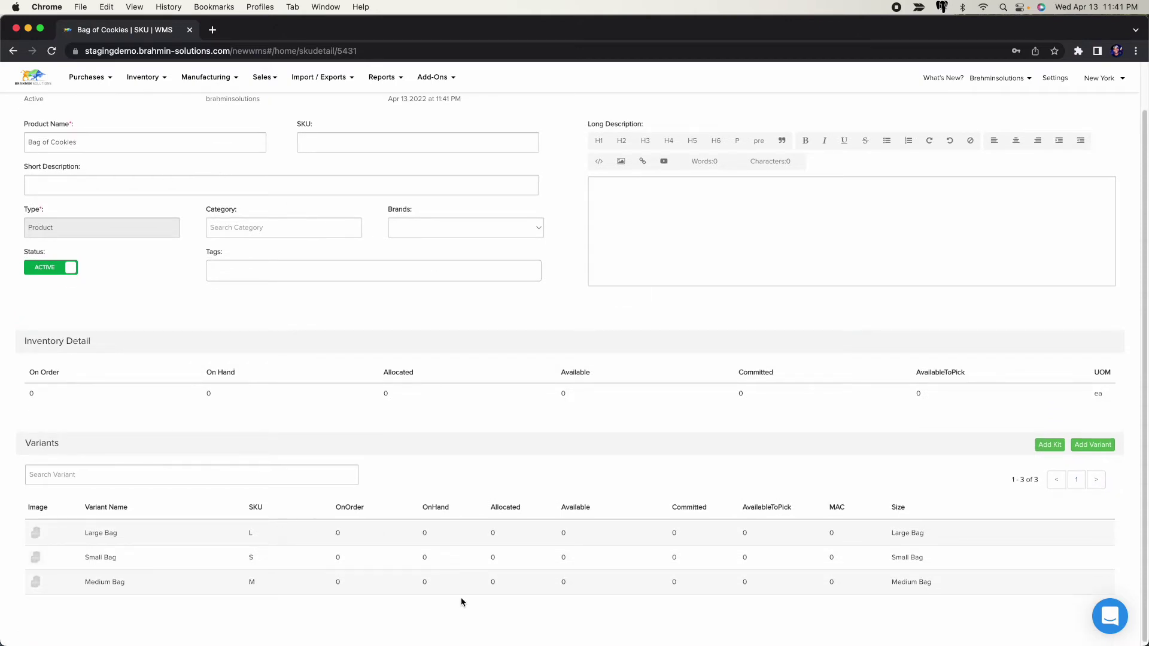
pyautogui.scroll(2, 419, 542)
pyautogui.scroll(-2, 309, 526)
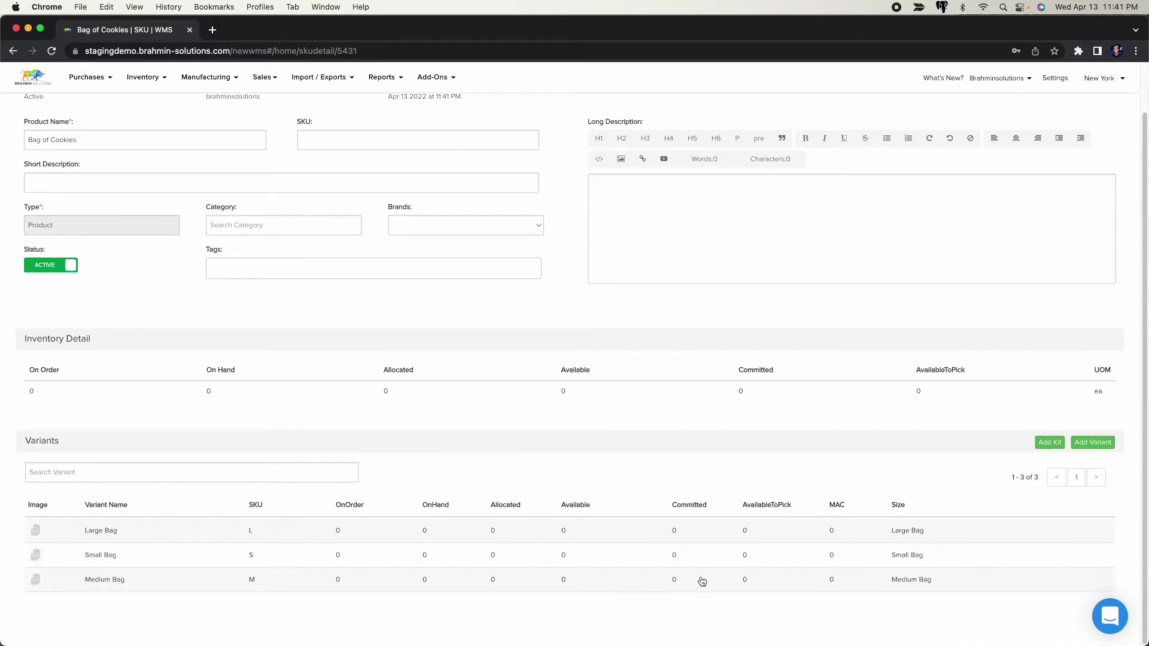
pyautogui.scroll(2, 697, 579)
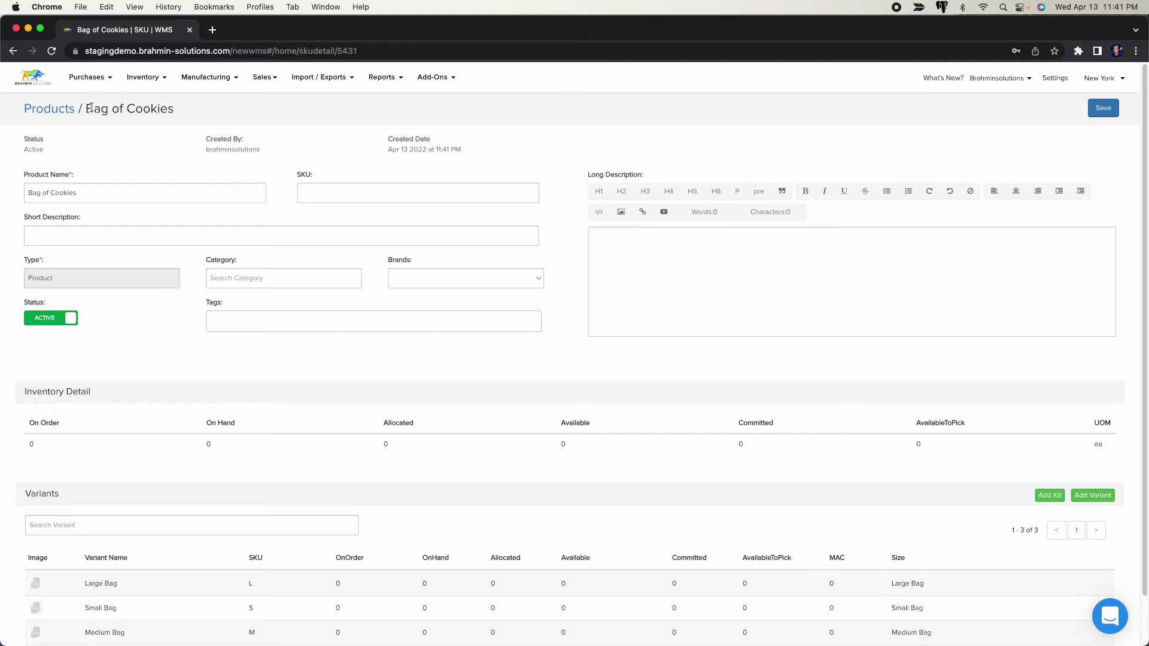
# Open the list of vendors and look through the existing suppliers.
pyautogui.click(87, 77)
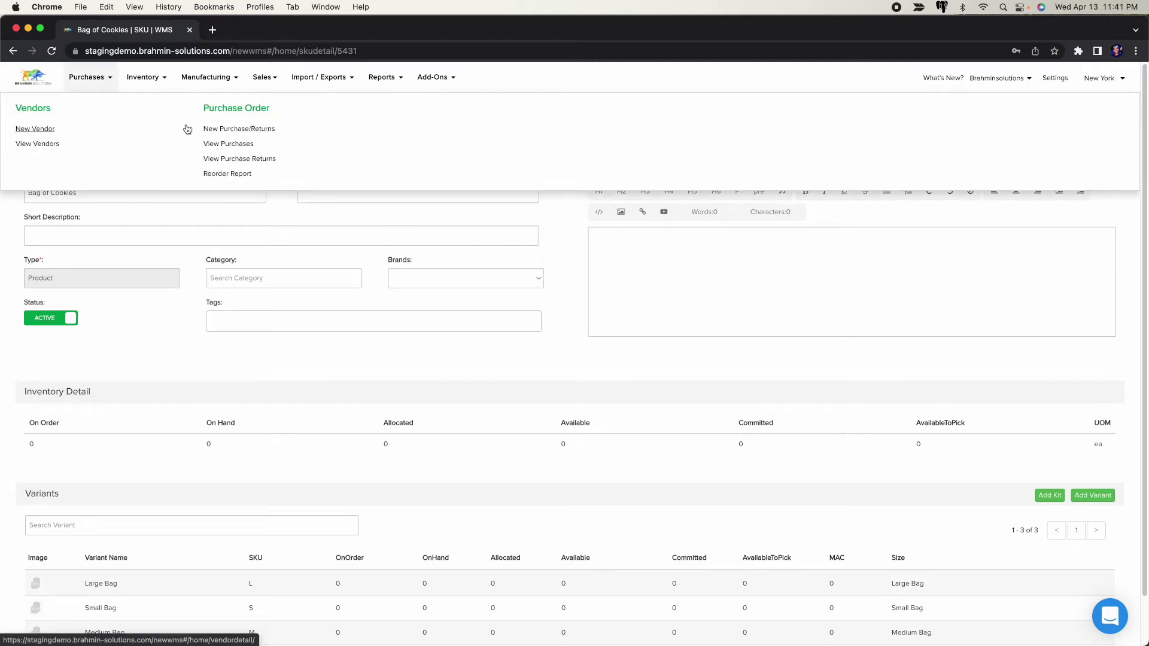
pyautogui.click(46, 145)
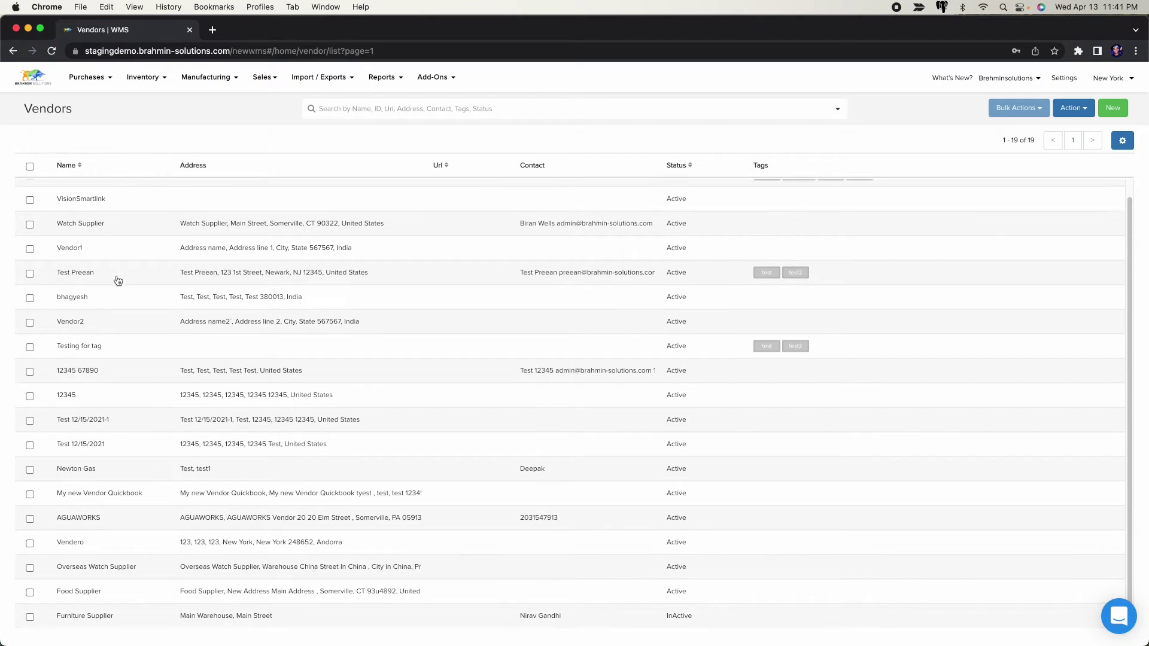
pyautogui.scroll(-1, 123, 383)
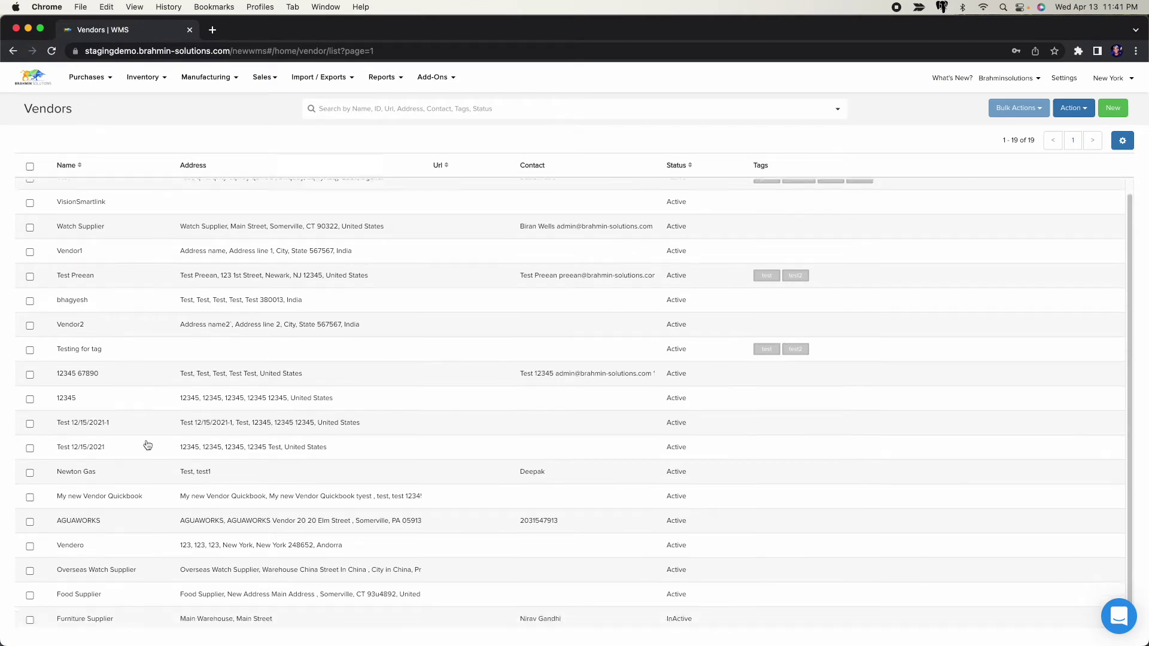
# Create a new purchase order with Food Supplier as the vendor.
pyautogui.moveTo(90, 77)
pyautogui.click(239, 129)
pyautogui.click(146, 210)
pyautogui.write('food')
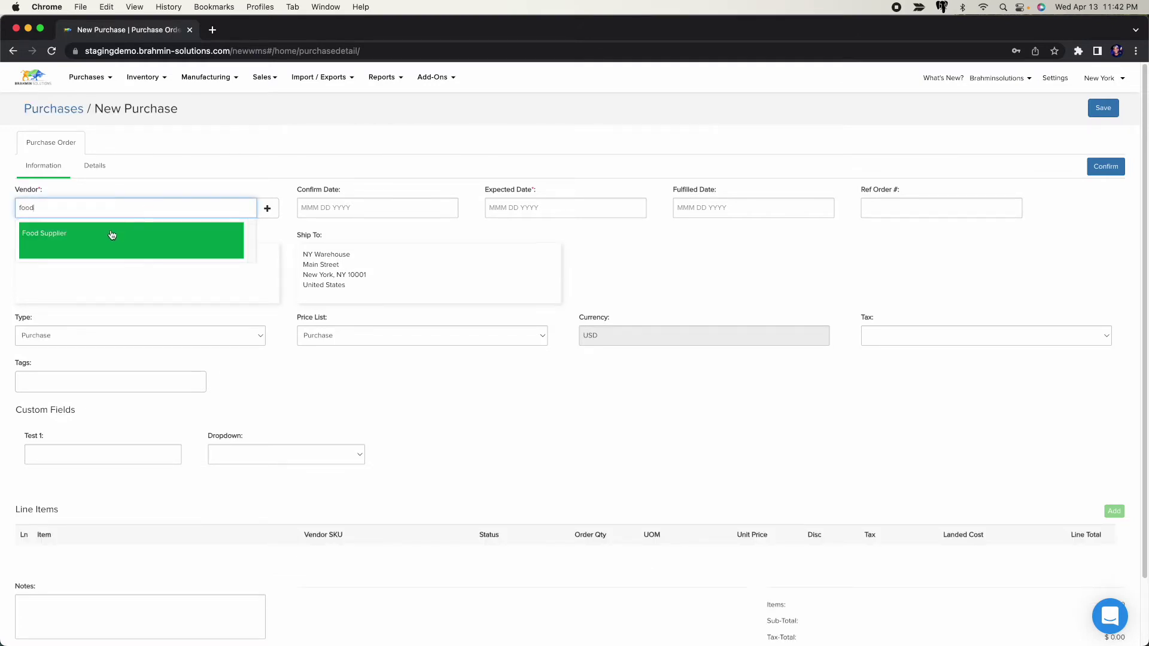
pyautogui.click(110, 233)
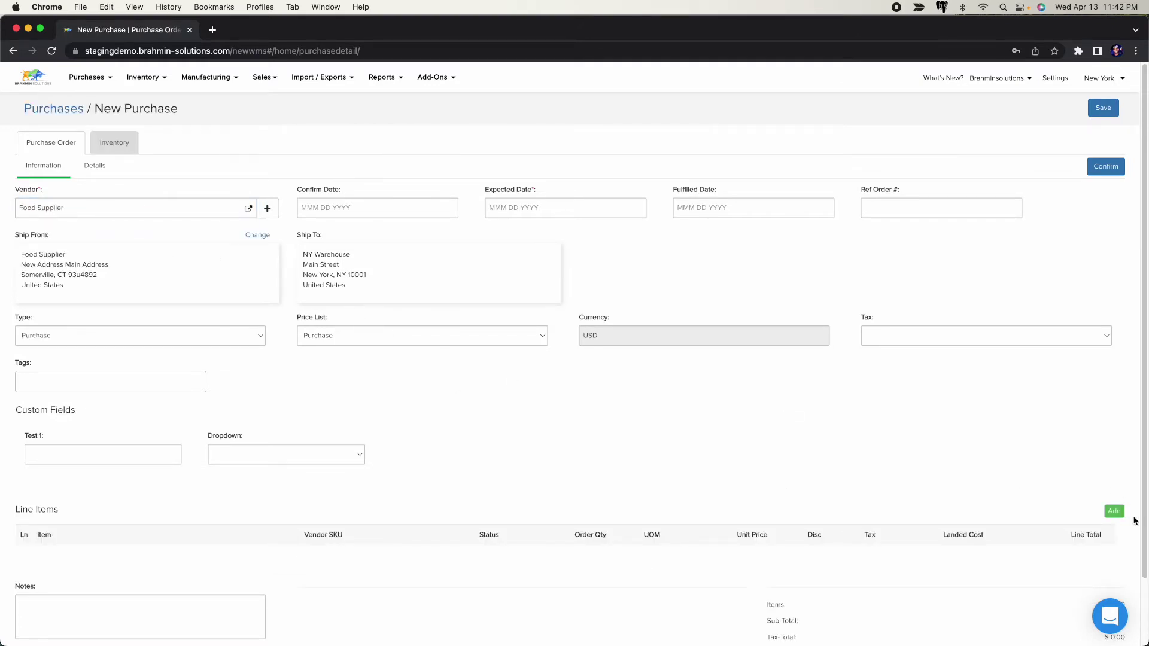
# Add the Large Bag variant of Bag of Cookies as the first line item of the purchase.
pyautogui.click(1114, 511)
pyautogui.scroll(-3, 212, 568)
pyautogui.click(85, 418)
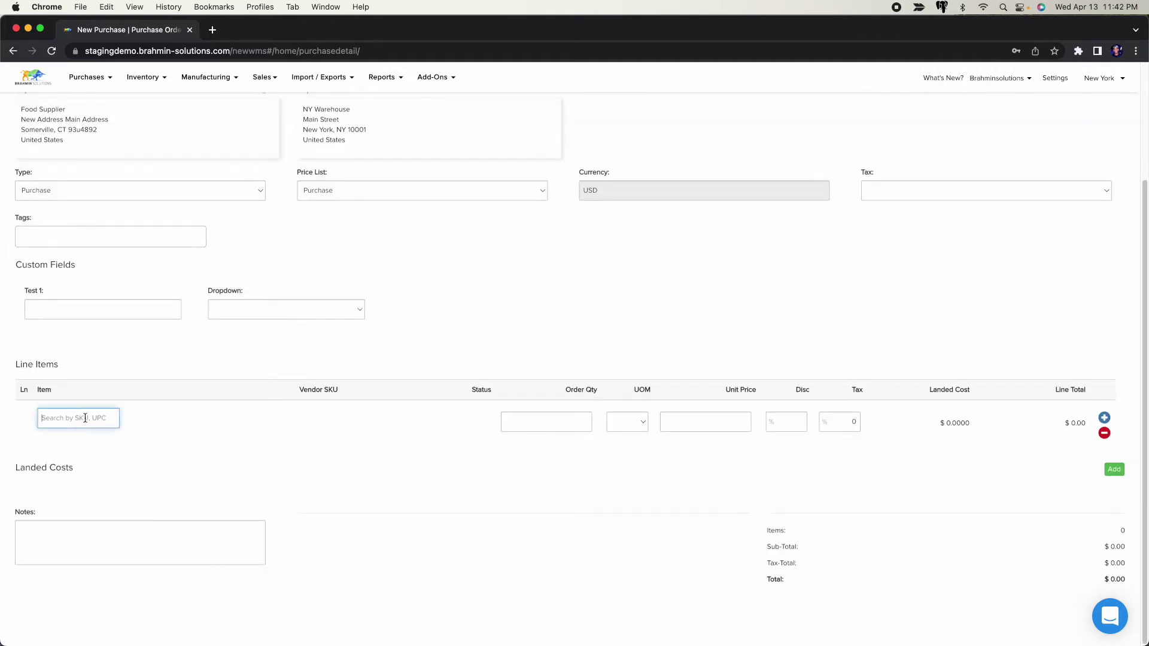
pyautogui.write('bag of coo')
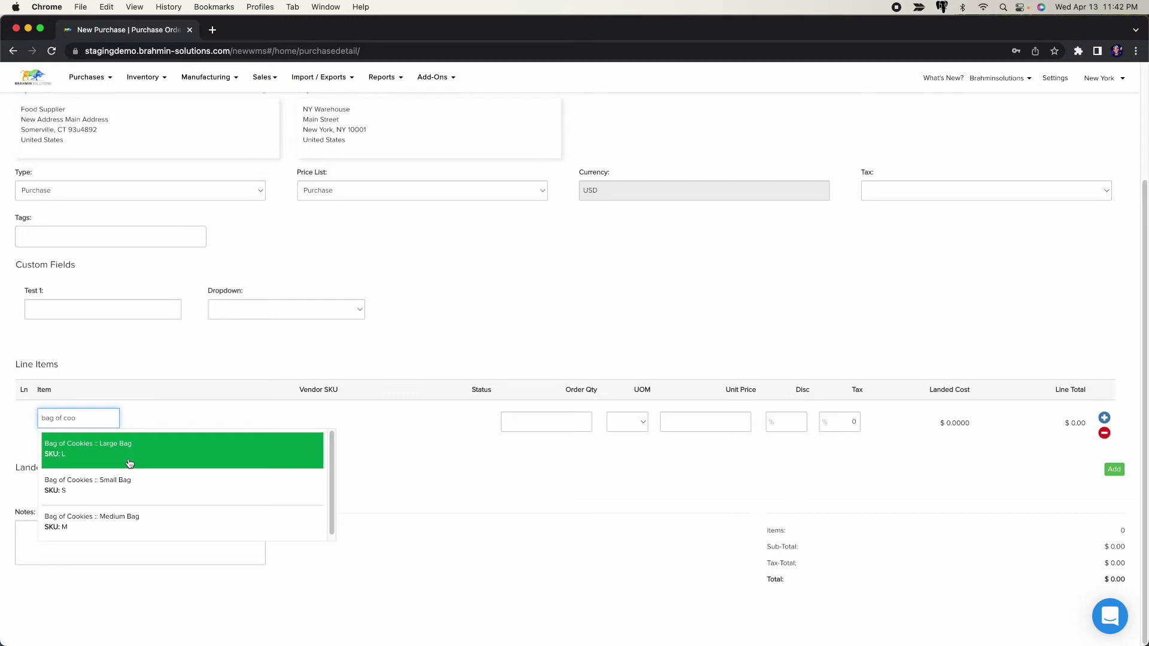
pyautogui.click(129, 465)
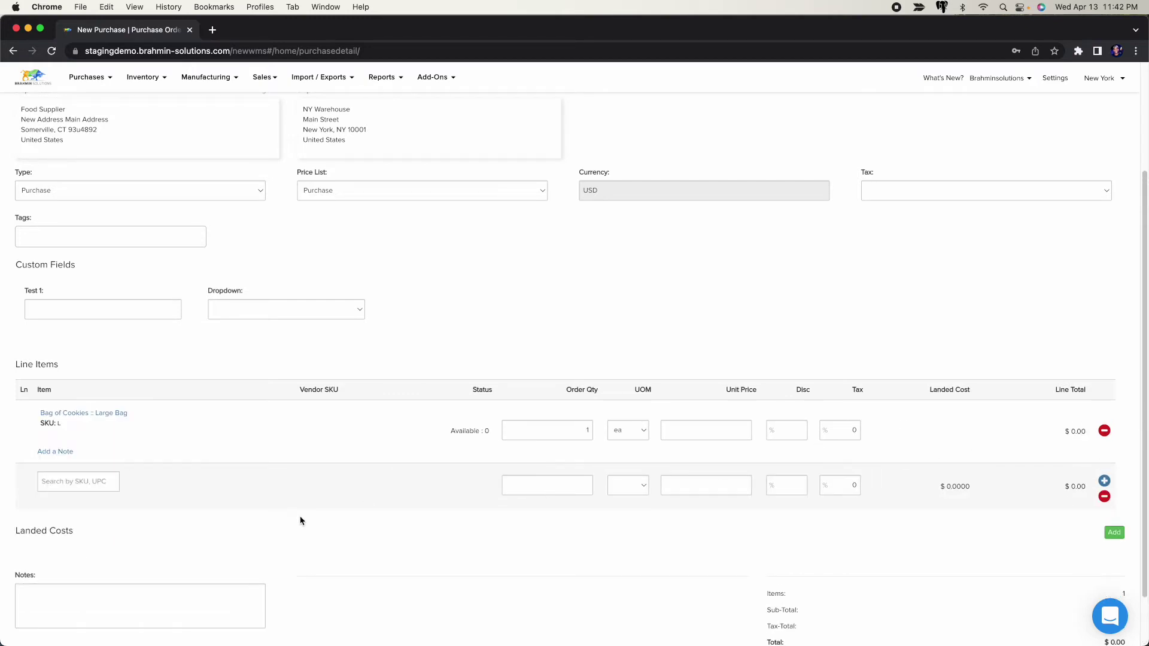
# Add the Small Bag and Medium Bag variants of Bag of Cookies as further line items.
pyautogui.click(83, 481)
pyautogui.write('bag of')
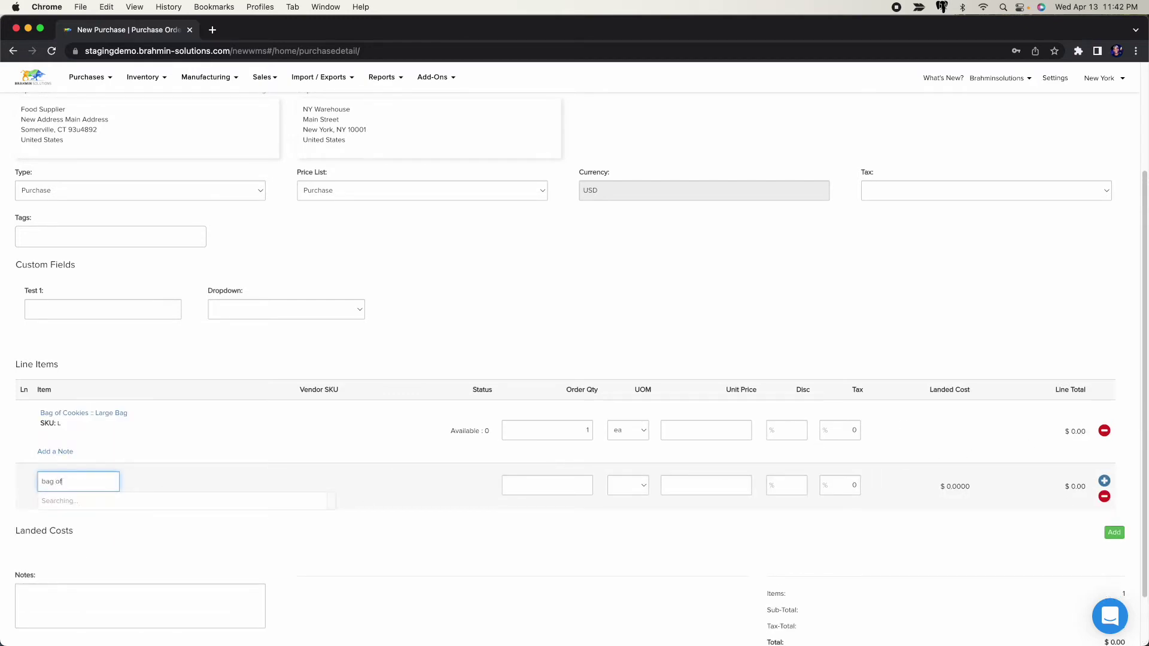
pyautogui.write(' coo')
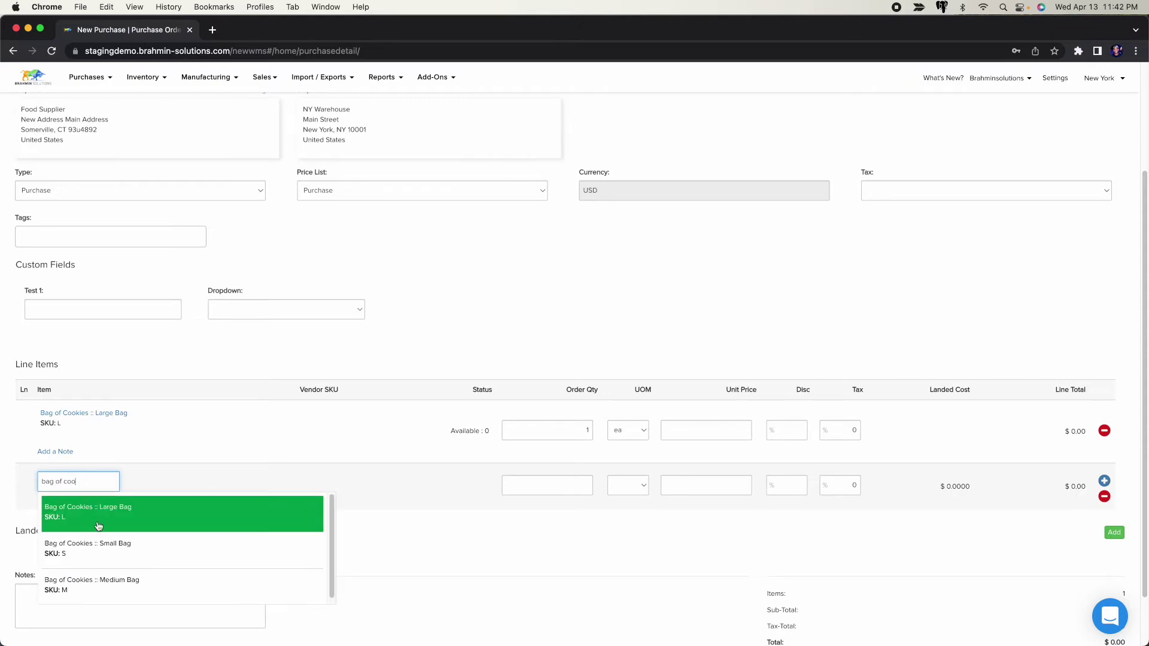
pyautogui.click(118, 544)
pyautogui.scroll(-3, 1066, 520)
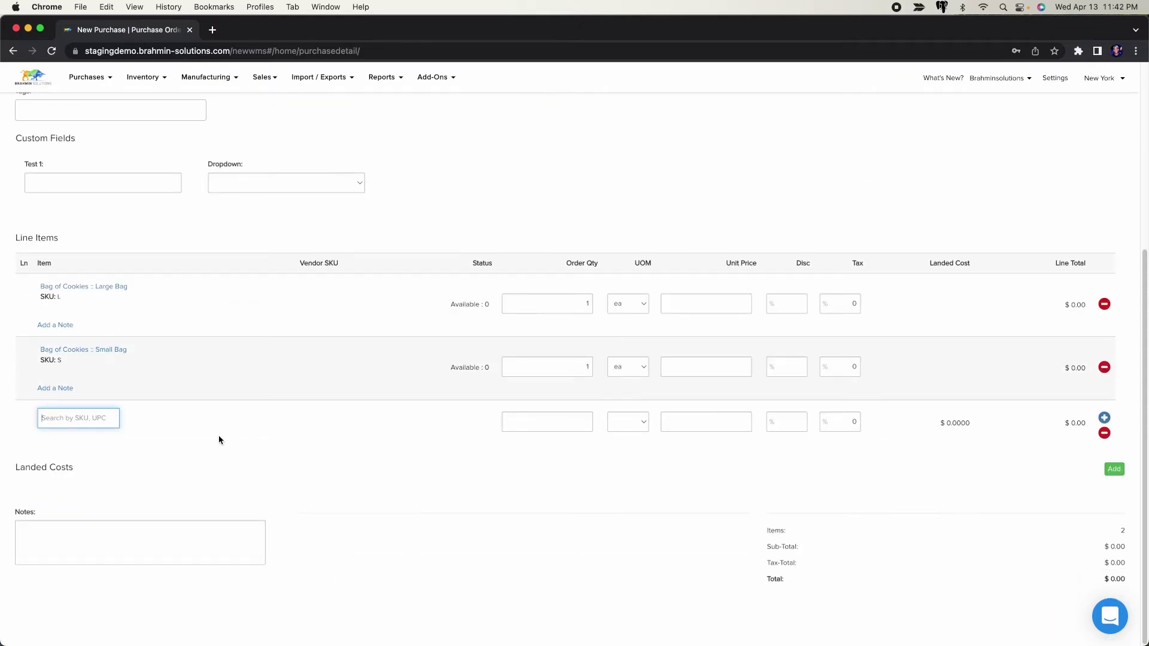
pyautogui.write('bag of cookies')
pyautogui.click(165, 517)
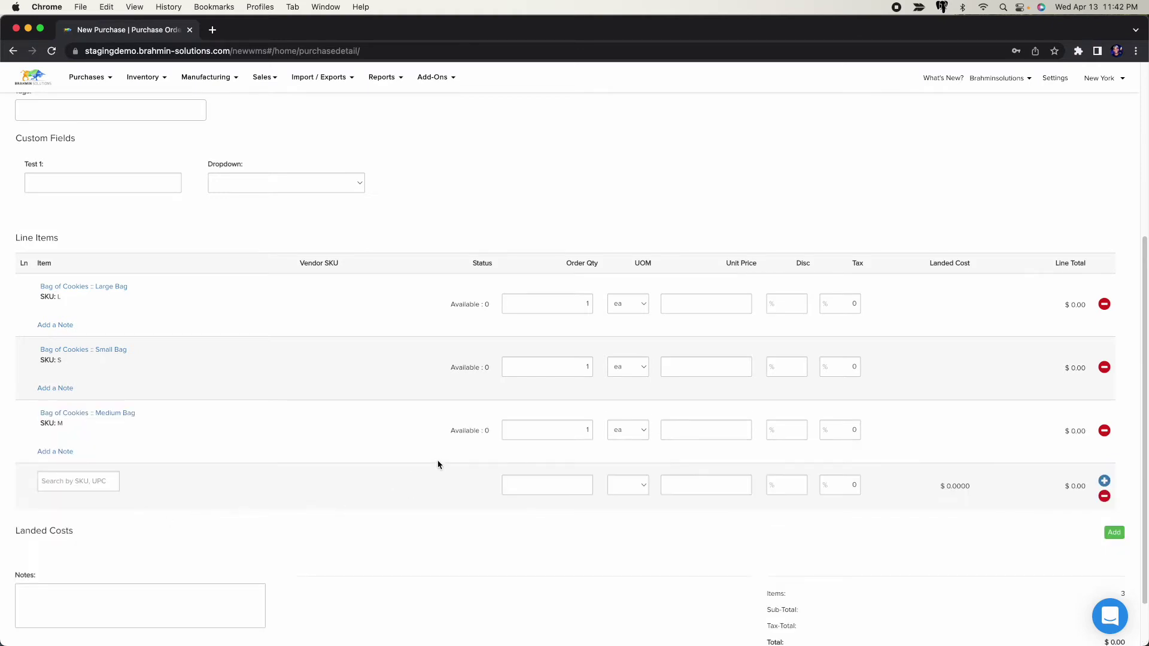
# Set the order quantities to 10 for Large Bag, 20 for Small Bag and 15 for Medium Bag.
pyautogui.click(506, 299)
pyautogui.moveTo(507, 299); pyautogui.dragTo(506, 299)
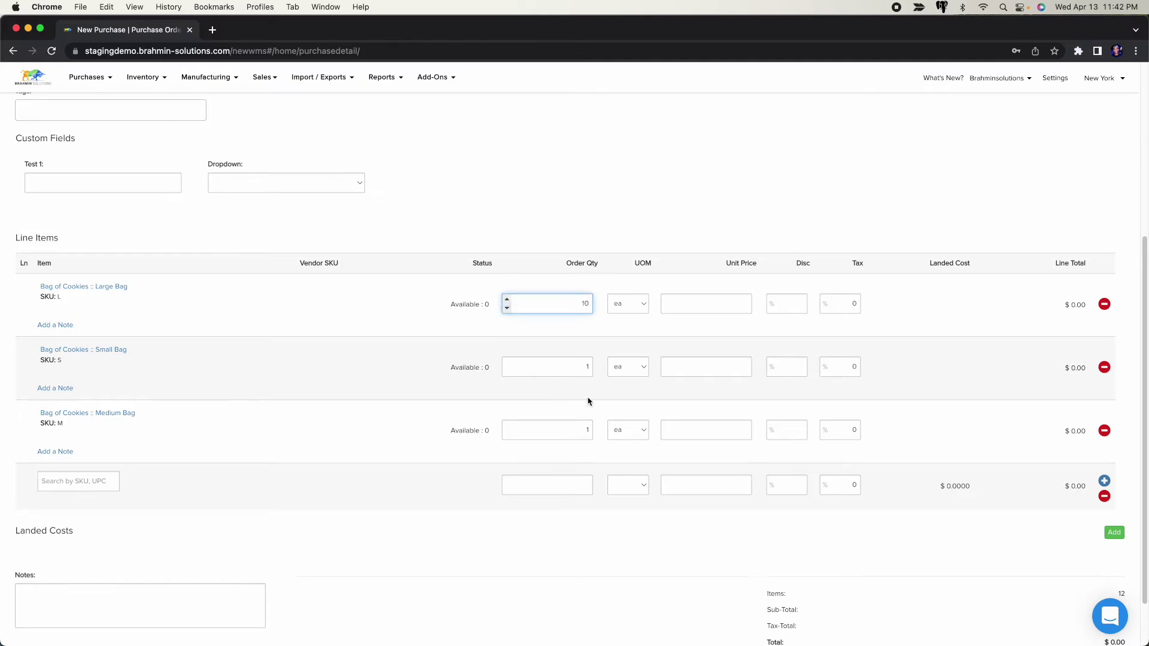
pyautogui.click(591, 368)
pyautogui.press('BackSpace')
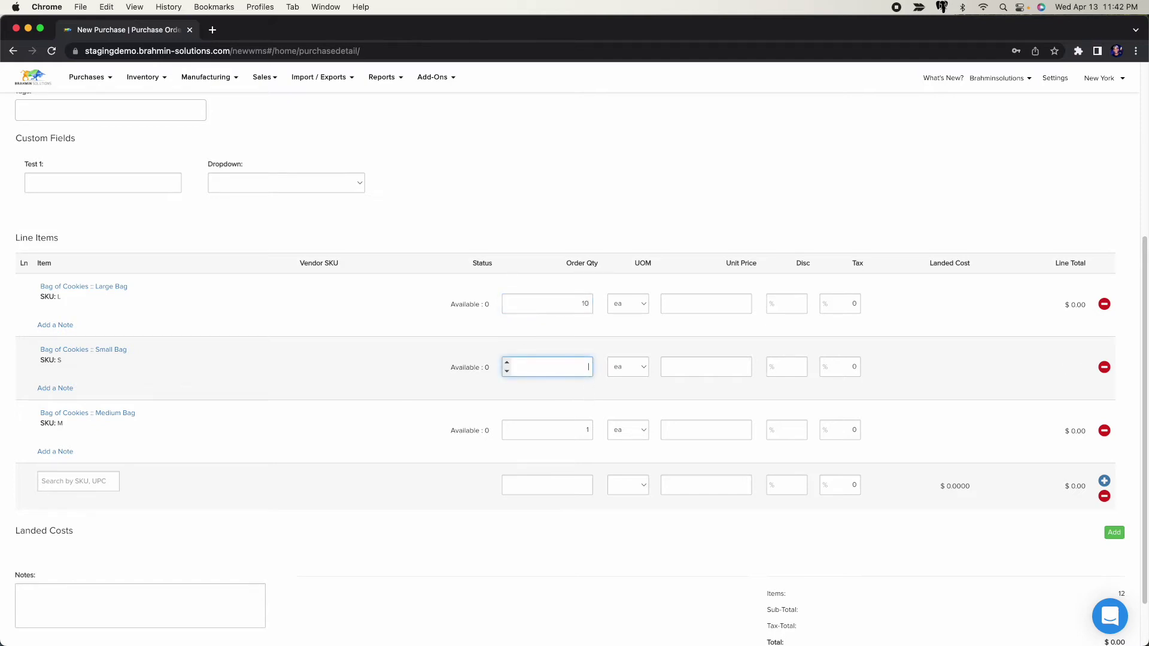
pyautogui.write('20')
pyautogui.click(586, 427)
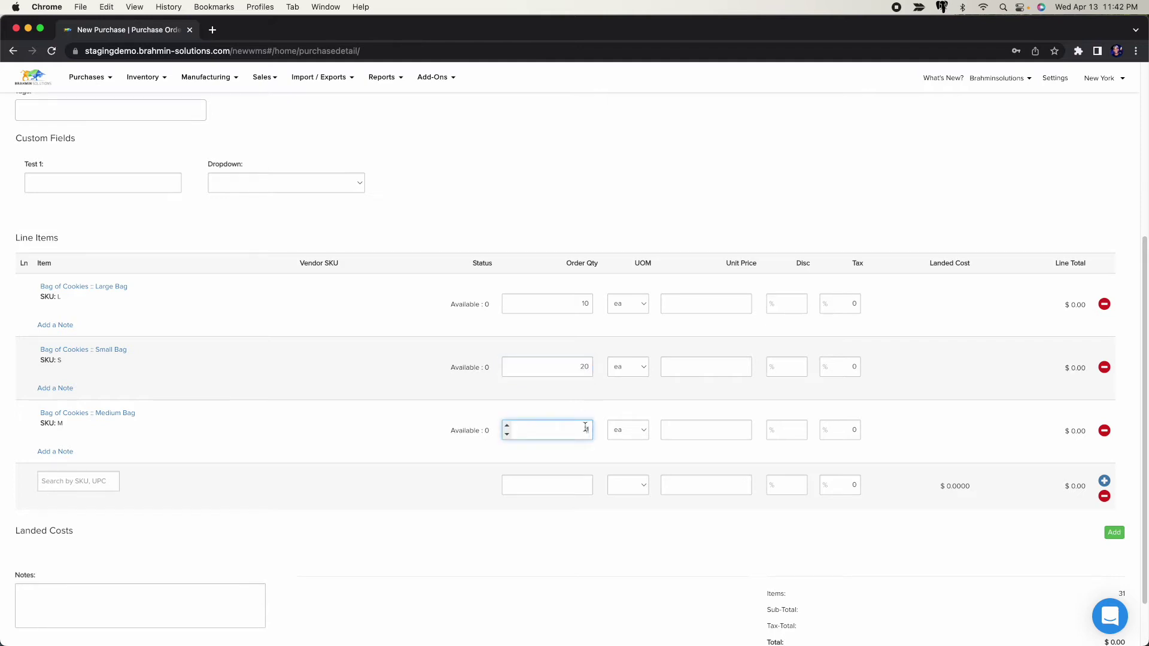
pyautogui.write('5')
# Set the unit prices to 0.25 for Large Bag, 0.20 for Small Bag and 0.22 for Medium Bag.
pyautogui.click(726, 305)
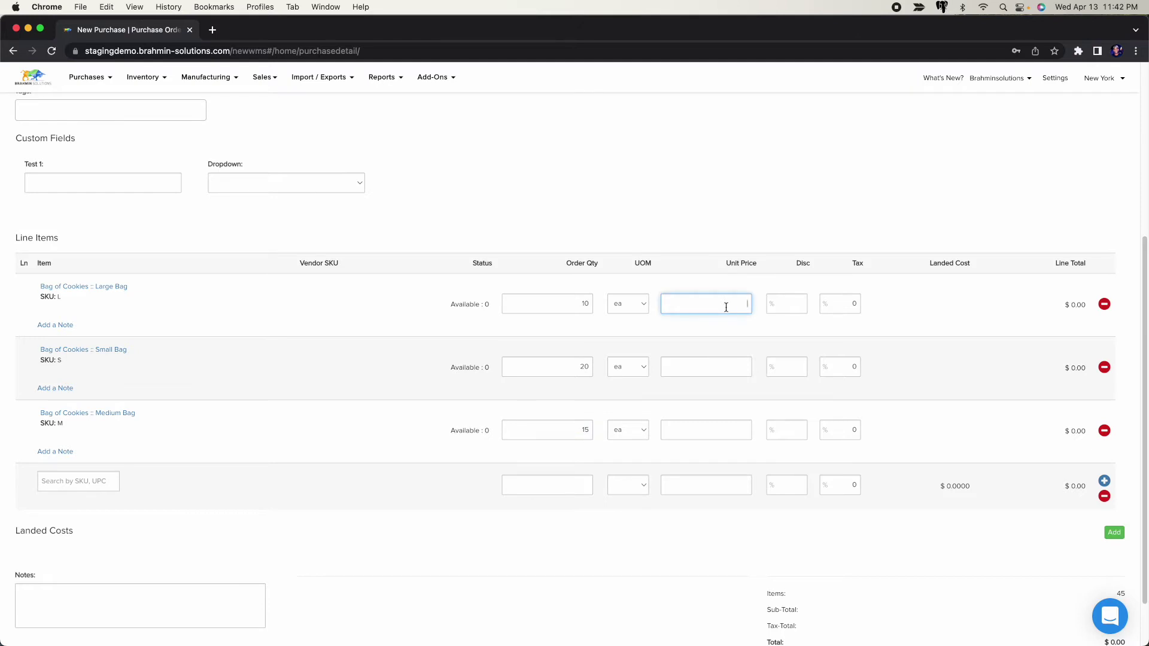
pyautogui.write('.3')
pyautogui.press('BackSpace')
pyautogui.press('BackSpace')
pyautogui.write('25')
pyautogui.click(730, 372)
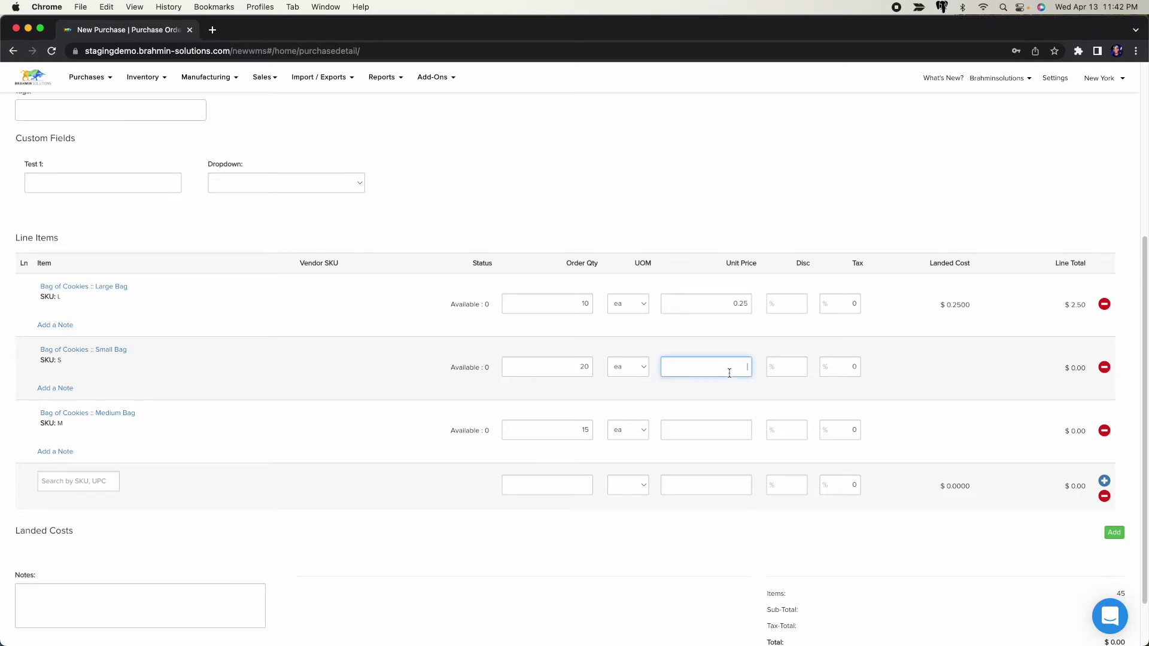
pyautogui.write('.20')
pyautogui.click(728, 427)
pyautogui.write('.')
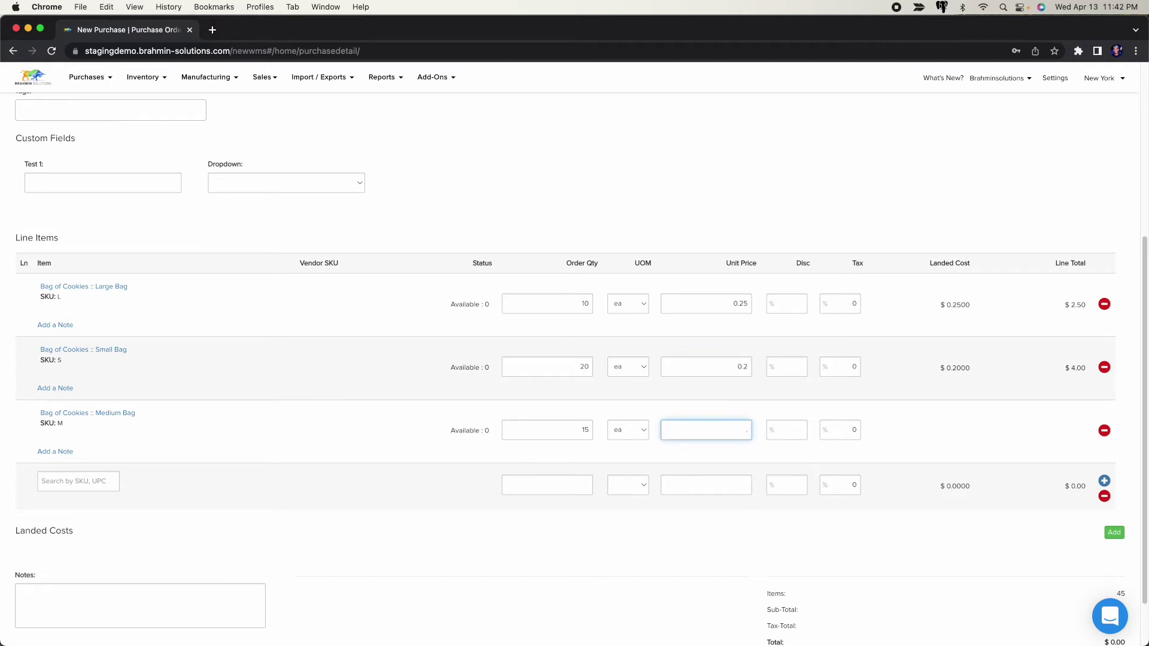
pyautogui.write('22')
pyautogui.click(875, 204)
# Set the expected date to Apr 13 2022 and confirm the purchase order.
pyautogui.scroll(-2, 879, 225)
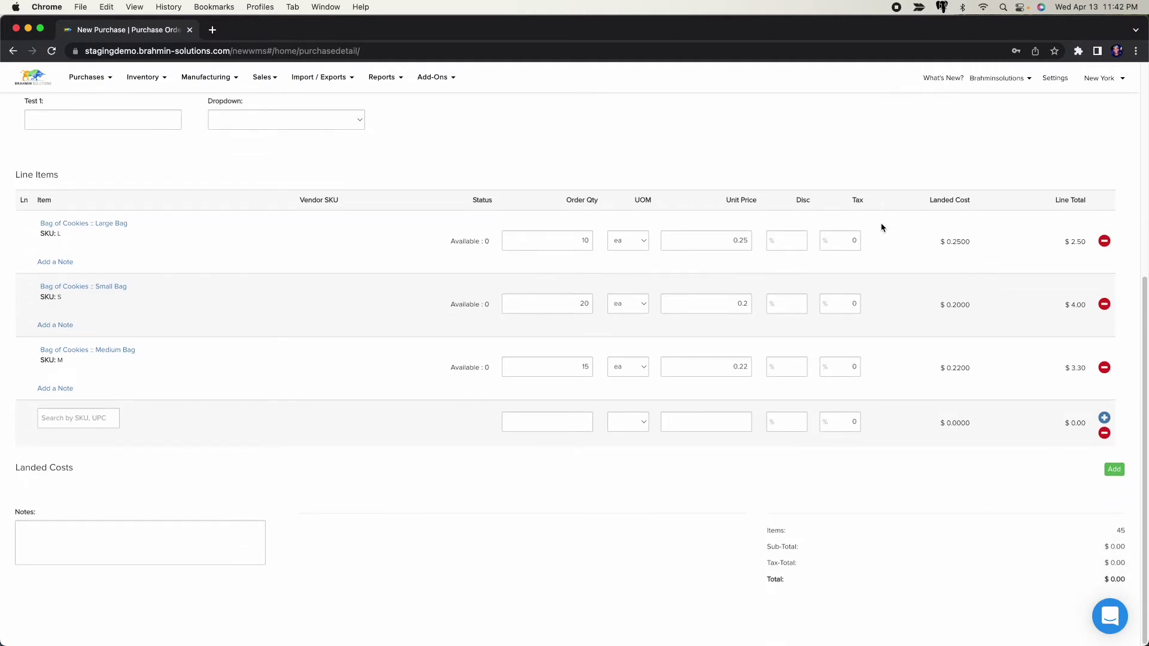
pyautogui.scroll(10, 881, 228)
pyautogui.click(1102, 108)
pyautogui.press('Return')
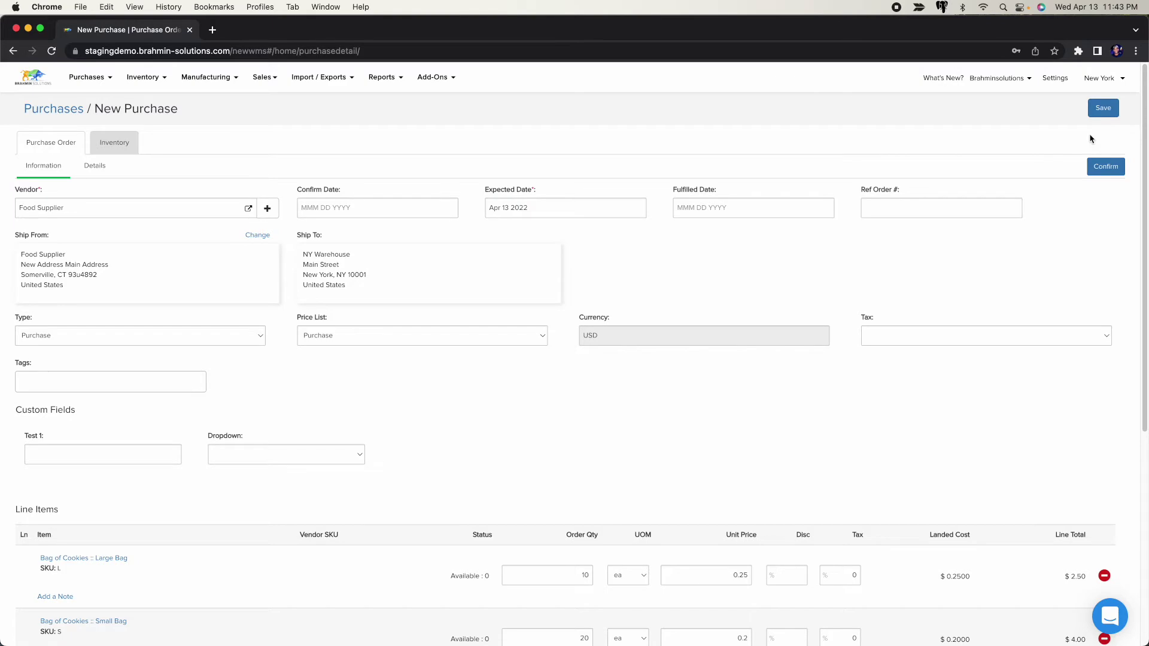
pyautogui.click(1107, 168)
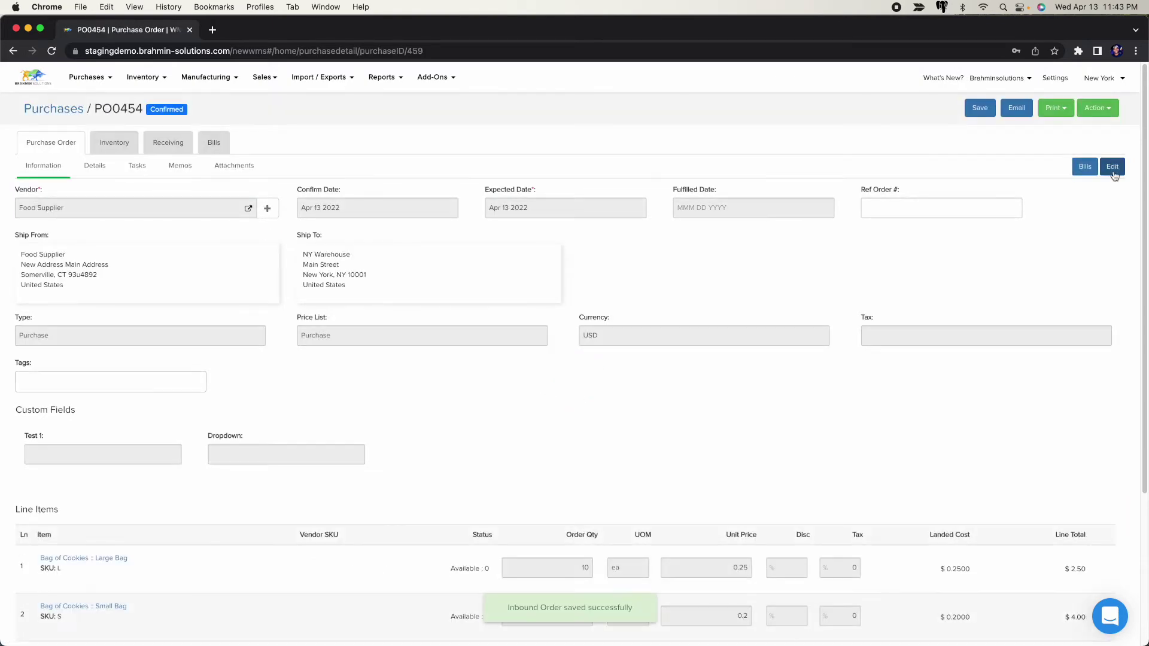
pyautogui.scroll(-4, 782, 246)
pyautogui.scroll(4, 782, 246)
# Start a new receipt for the purchase order and try to open the Large Bag line's tracking details.
pyautogui.click(180, 141)
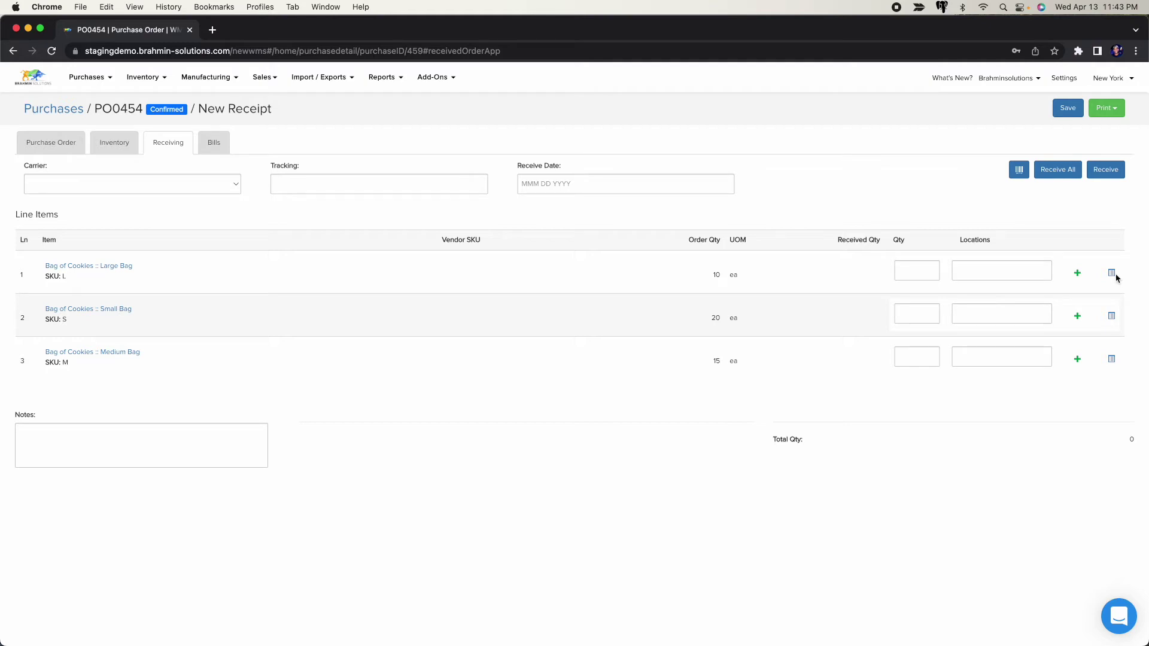
pyautogui.click(921, 270)
pyautogui.click(1113, 273)
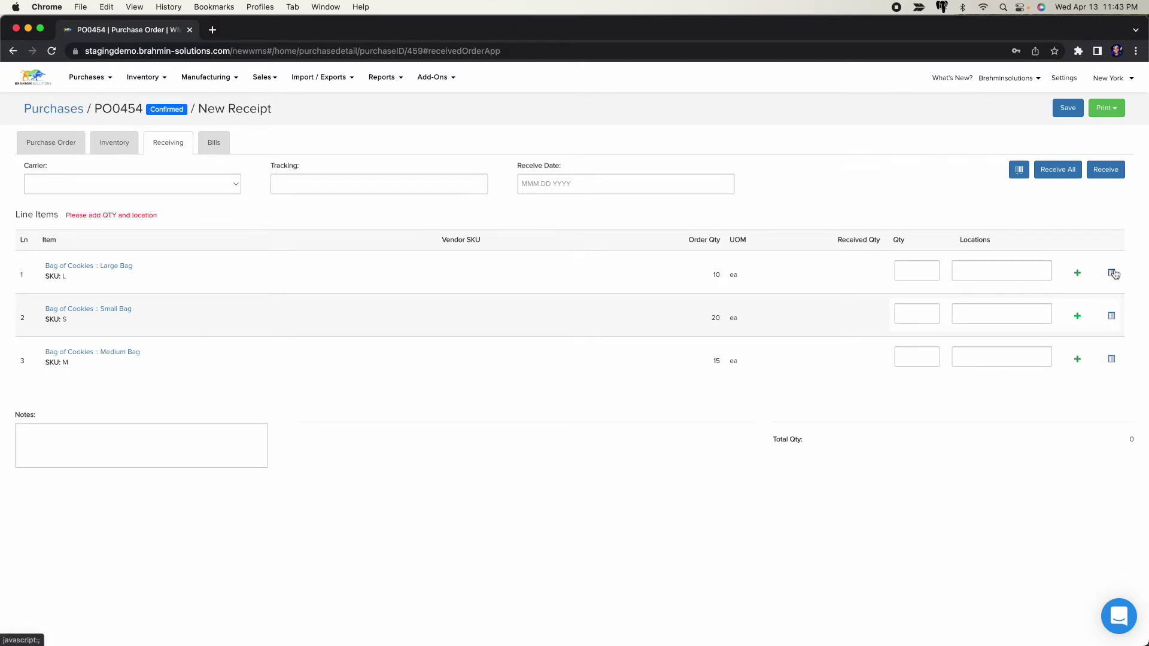
# Set the Large Bag line's received quantity to 10 and its location to Storage.
pyautogui.click(905, 271)
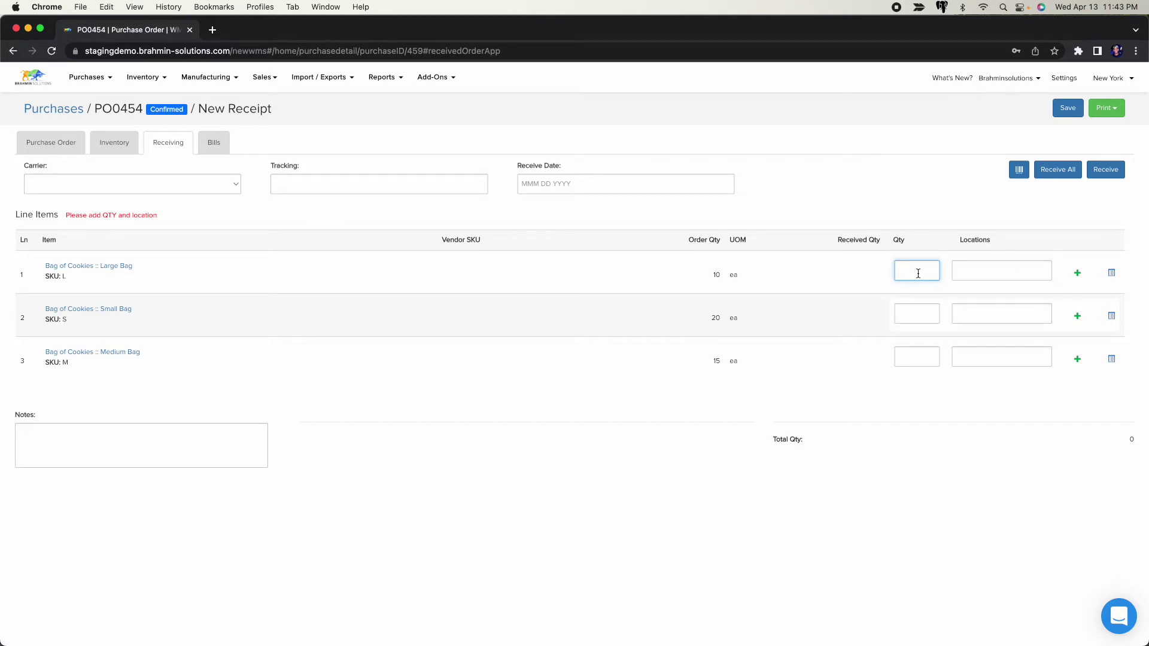
pyautogui.write('10')
pyautogui.click(984, 274)
pyautogui.write('st')
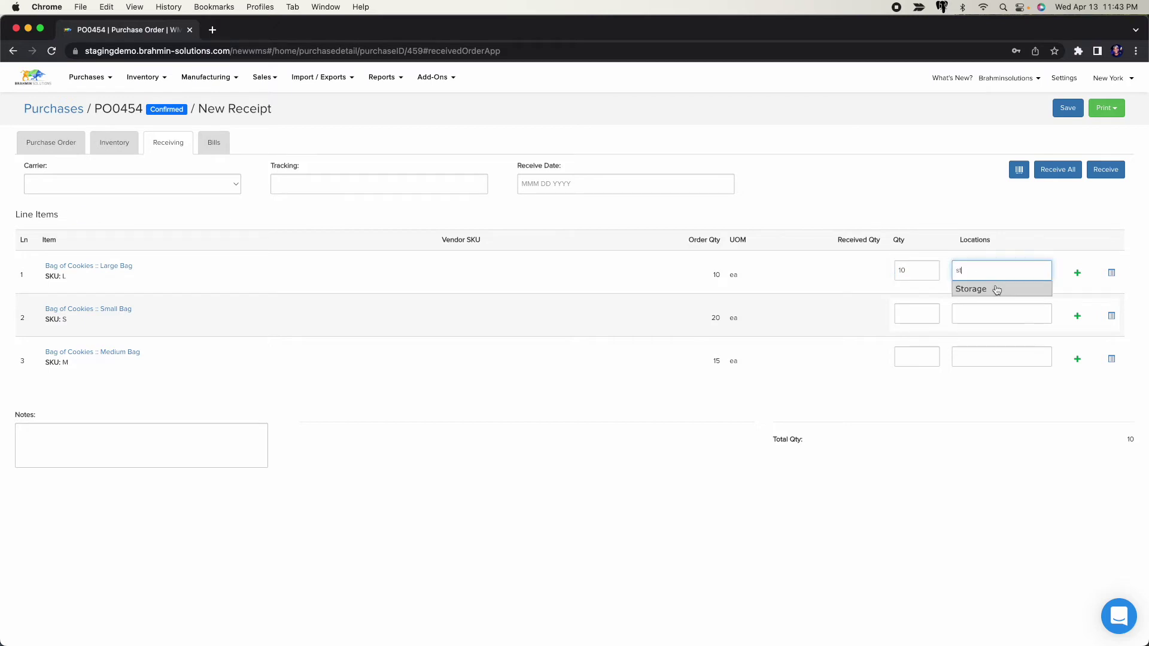
pyautogui.click(996, 288)
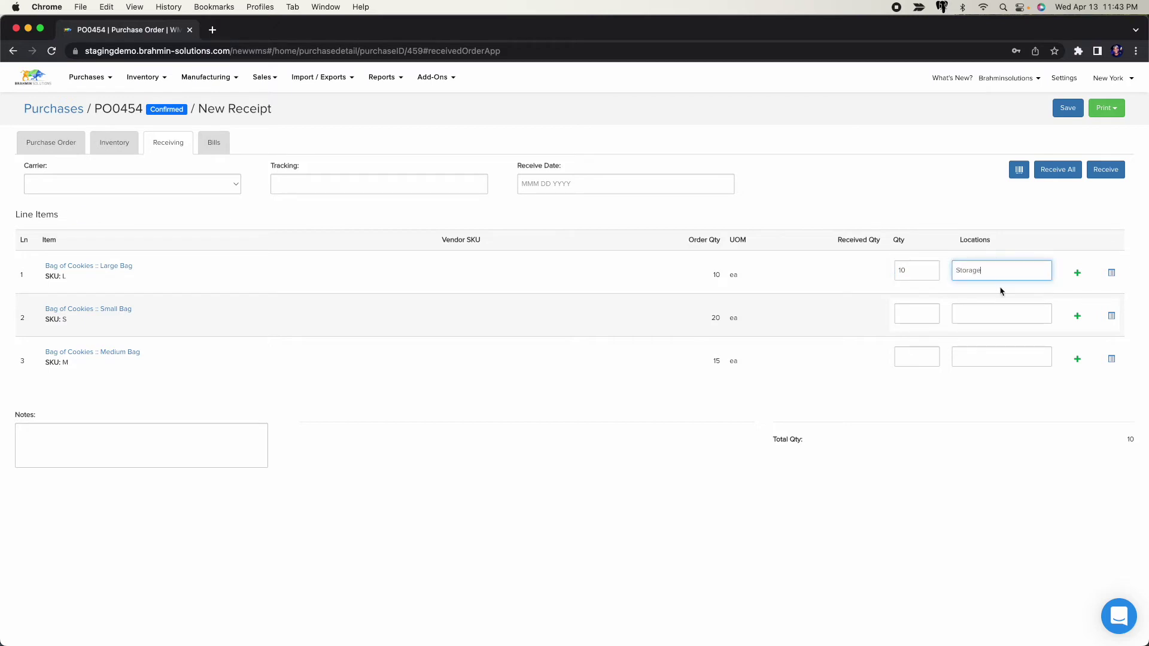
# Enter the Large Bag line's tracking details with lot number LOTBOCLB-APR13-1, copy that number, and set the expiry date to April 30, 2022.
pyautogui.click(1111, 276)
pyautogui.click(485, 355)
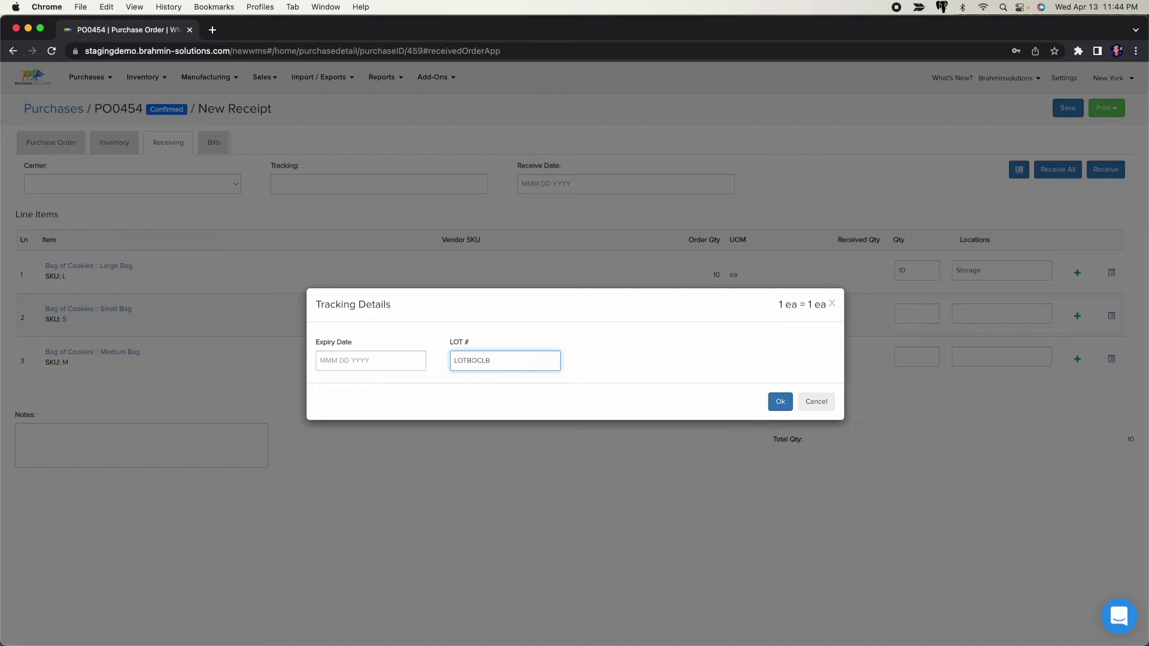
pyautogui.write('13')
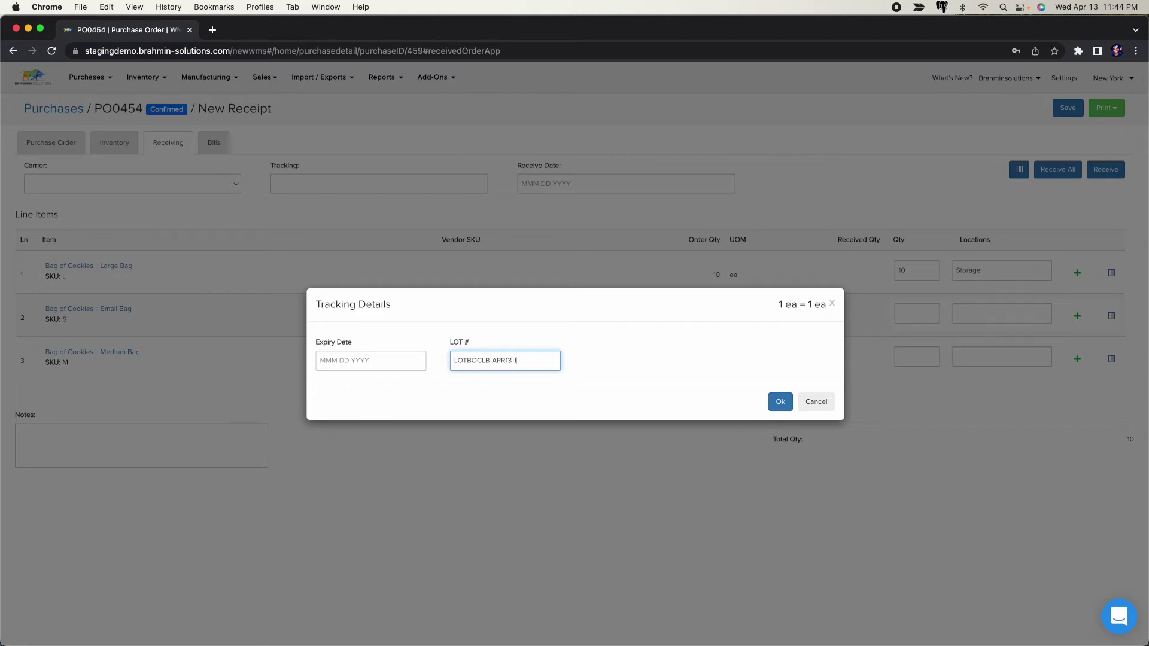
pyautogui.tripleClick(496, 360)
pyautogui.press('super+c')
pyautogui.click(352, 362)
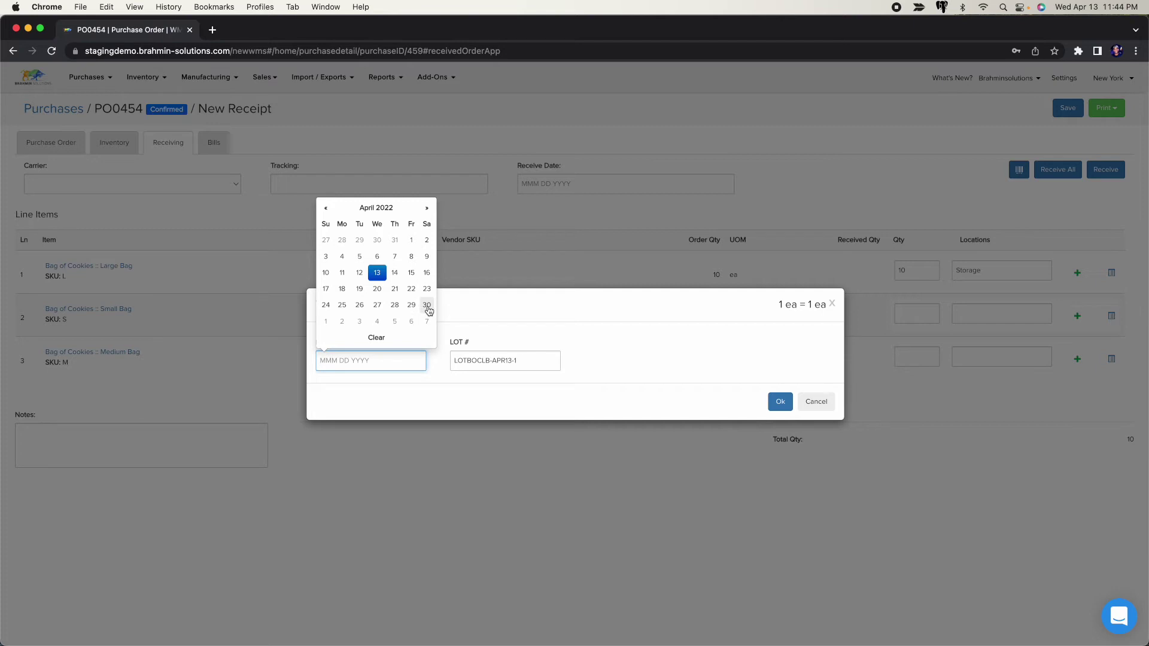
pyautogui.click(426, 305)
pyautogui.click(779, 401)
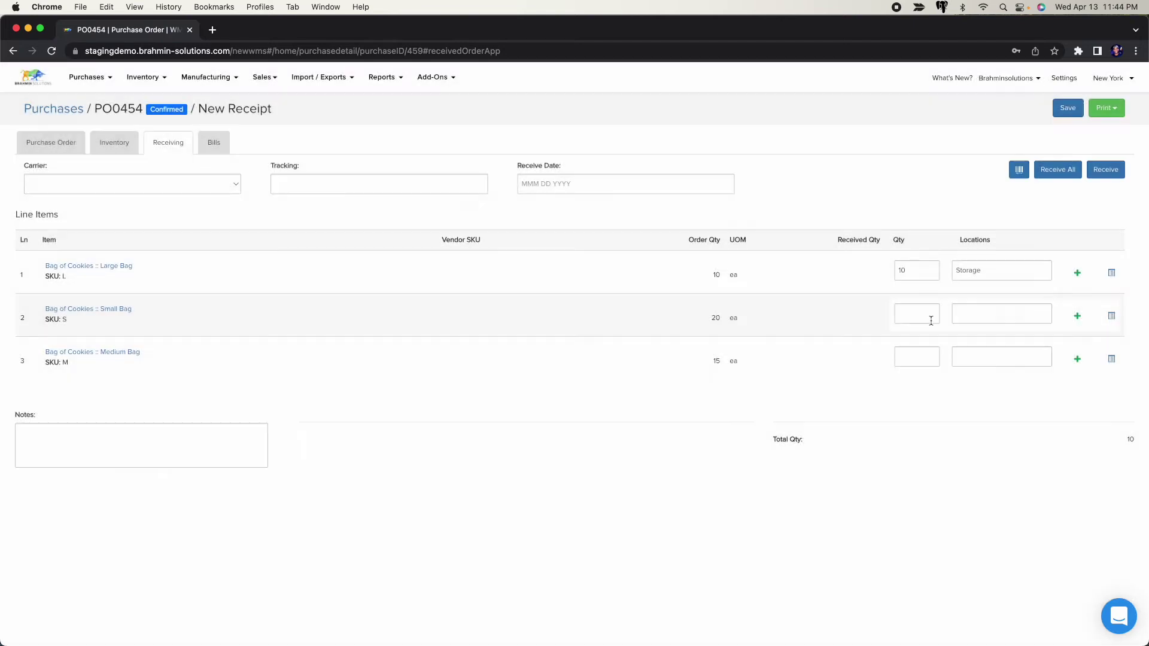
# Split the Small Bag line into two receiving rows and set the first row to quantity 10 in location Storage.
pyautogui.click(932, 319)
pyautogui.click(1077, 316)
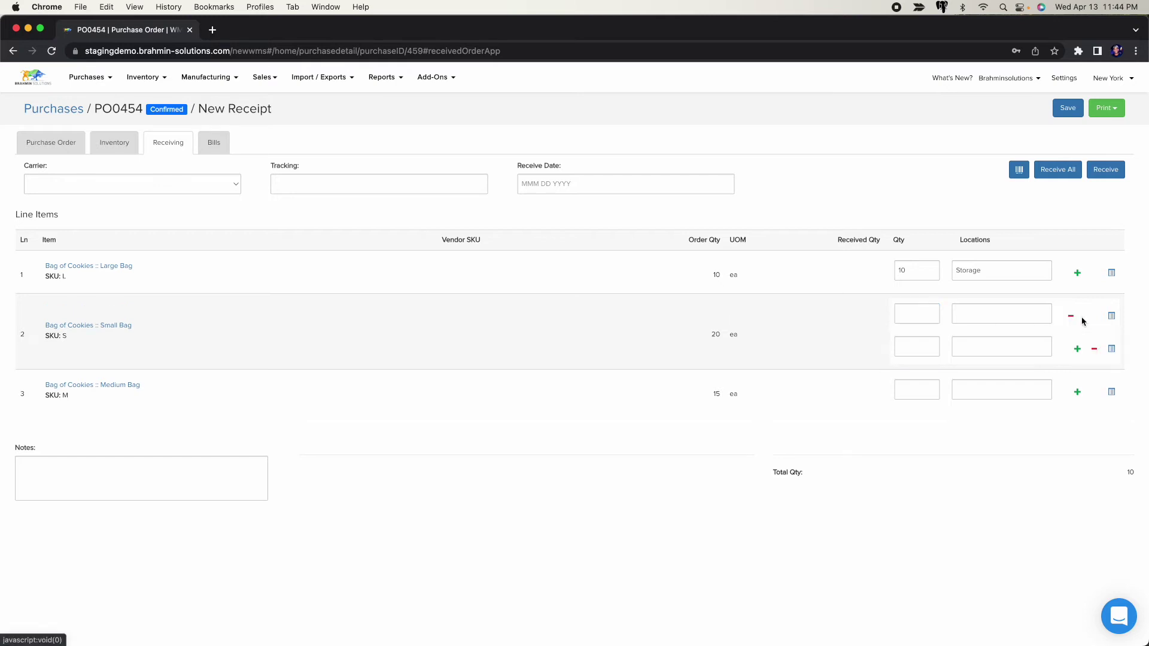
pyautogui.click(924, 320)
pyautogui.click(956, 314)
pyautogui.write('st')
pyautogui.click(970, 335)
# Enter the first Small Bag row's tracking details with lot number LOTBOCLB-APR13-2 and expiry date May 02 2022.
pyautogui.click(1111, 315)
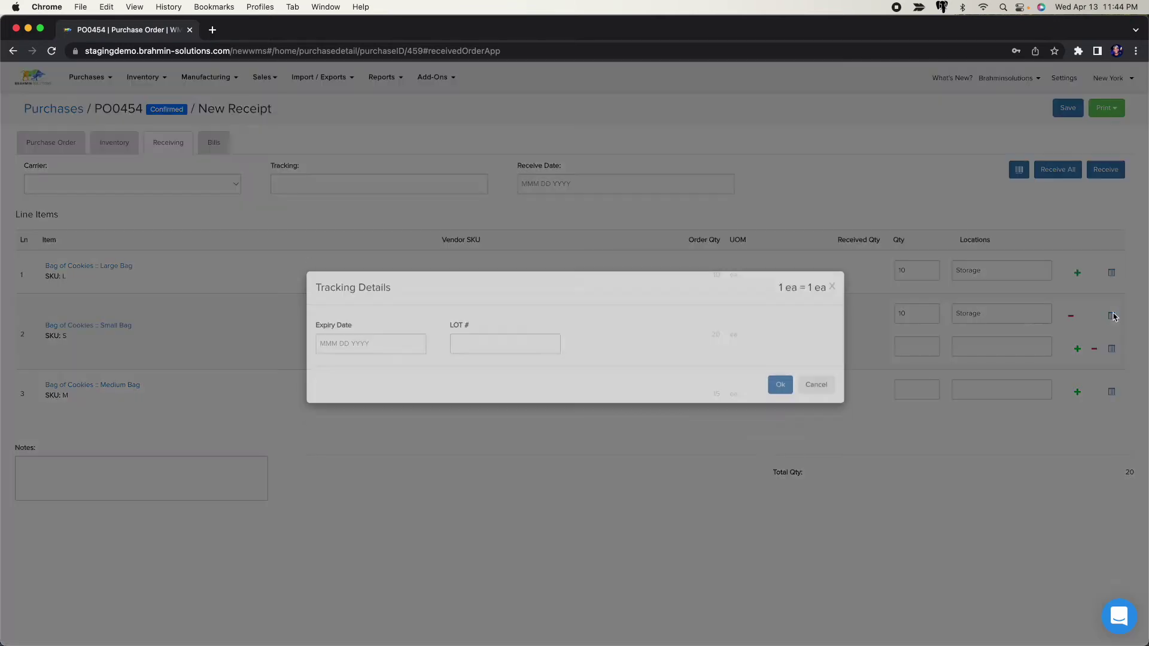
pyautogui.click(530, 357)
pyautogui.press('super+v')
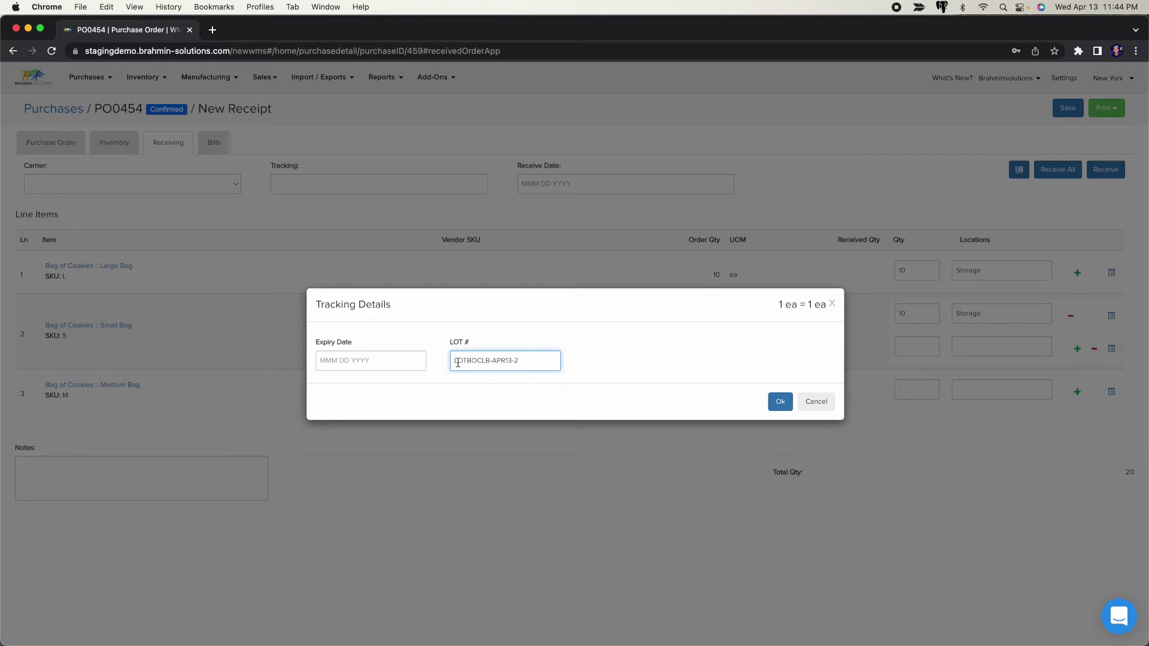
pyautogui.click(335, 361)
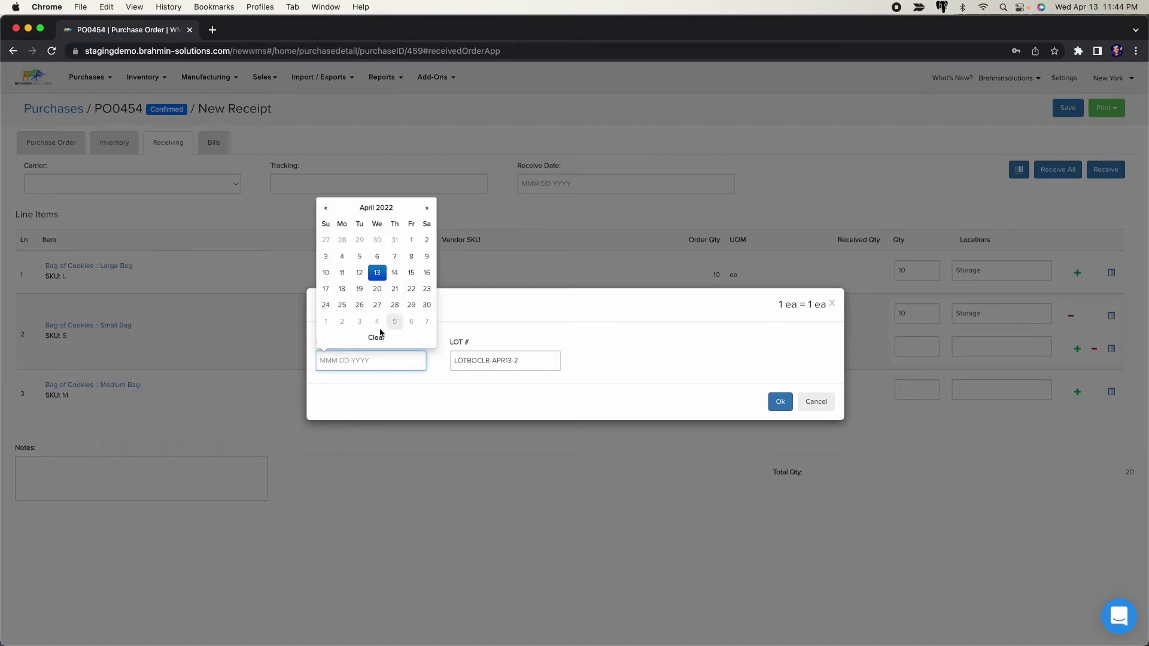
pyautogui.click(342, 322)
pyautogui.click(779, 402)
# Set the second Small Bag row's received quantity to 10 and its location to Storage.
pyautogui.click(919, 355)
pyautogui.write('1')
pyautogui.click(1001, 346)
pyautogui.write('st')
pyautogui.click(973, 364)
# Enter the second Small Bag row's tracking details with lot number LOTBOCLB-APR13-2 and expiry date May 05 2022.
pyautogui.click(1112, 351)
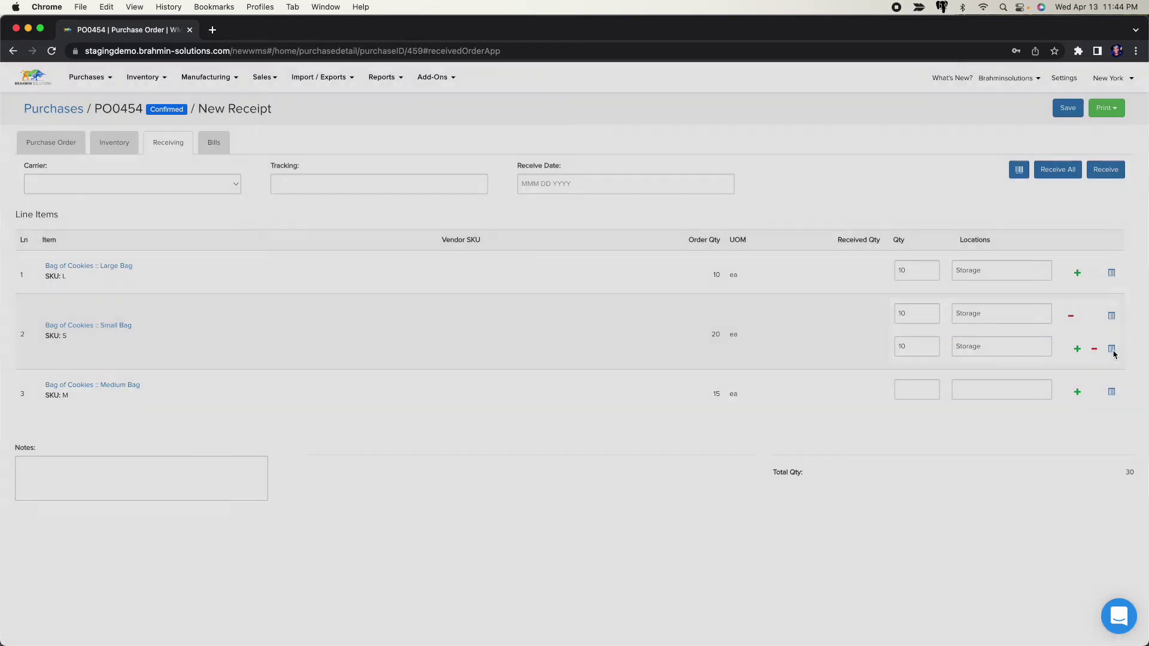
pyautogui.click(520, 362)
pyautogui.press('super+v')
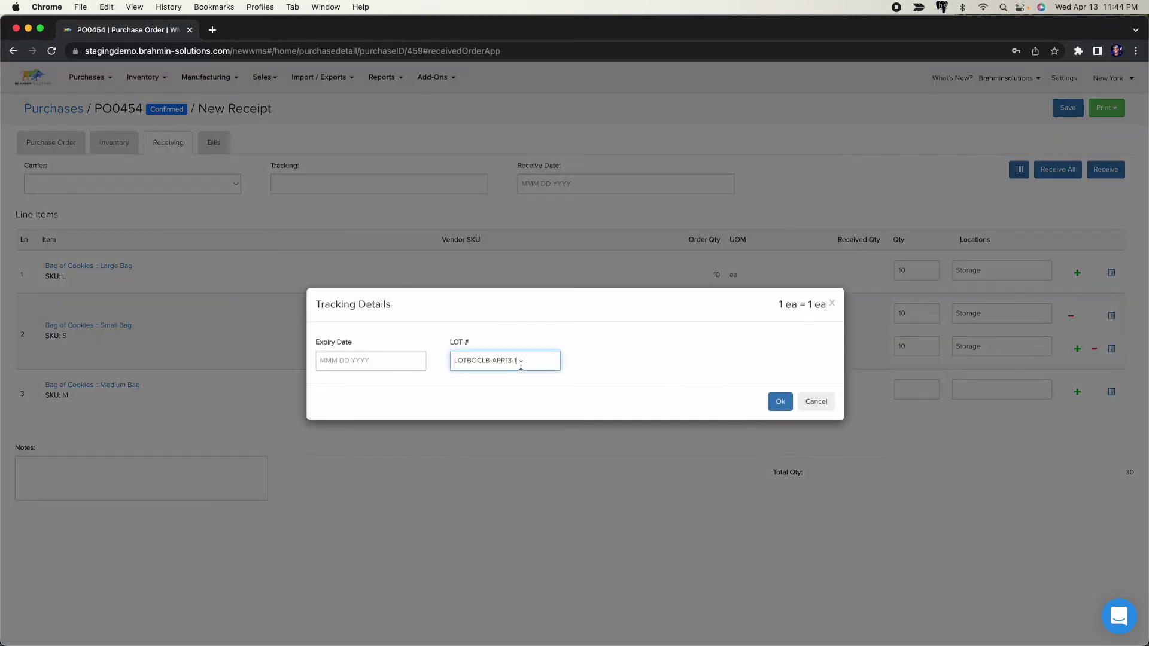
pyautogui.click(341, 362)
pyautogui.click(393, 321)
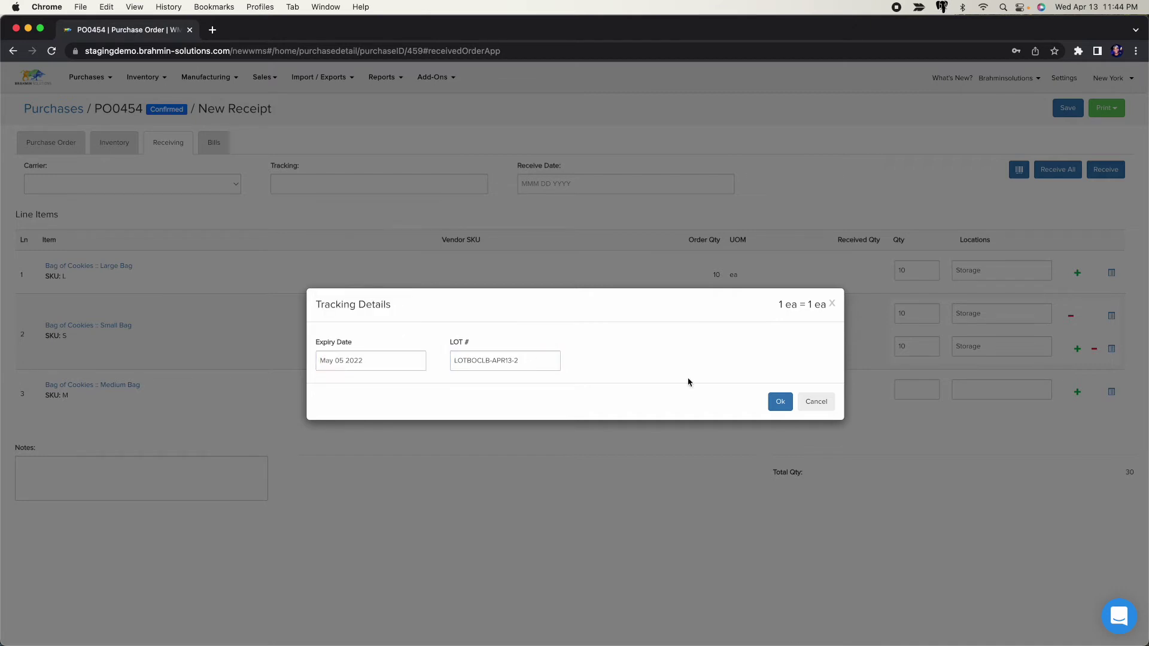
pyautogui.click(779, 402)
# Set the Medium Bag line's received quantity to 15 and its location to Storage.
pyautogui.click(929, 390)
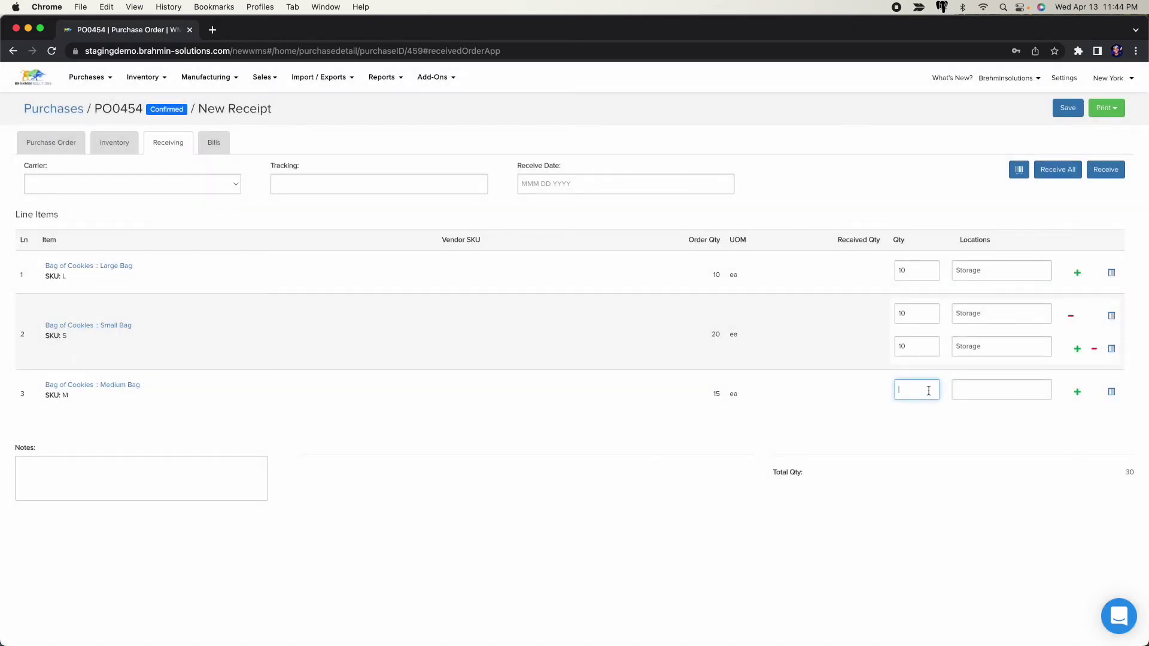
pyautogui.write('15')
pyautogui.press('Tab')
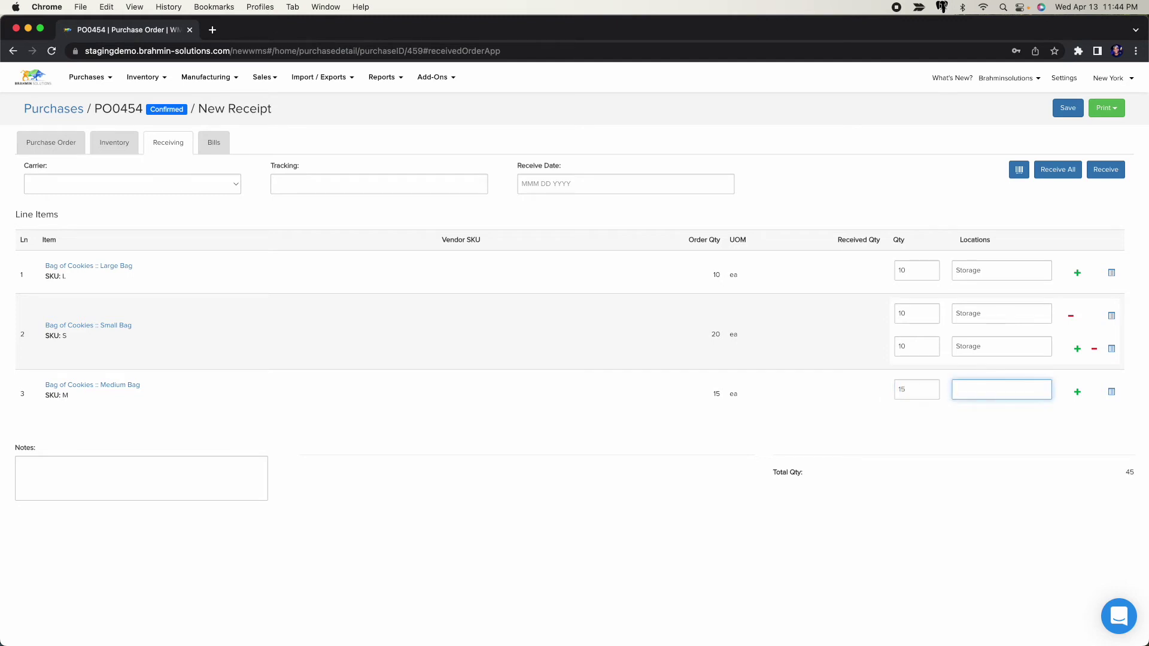
pyautogui.write('st')
pyautogui.click(1007, 408)
# Enter lot number LOTBOCLB-APR13-4 and expiry date Aug 31 2022 for the Medium Bag line, and receive the order.
pyautogui.click(1111, 392)
pyautogui.click(532, 366)
pyautogui.press('super+v')
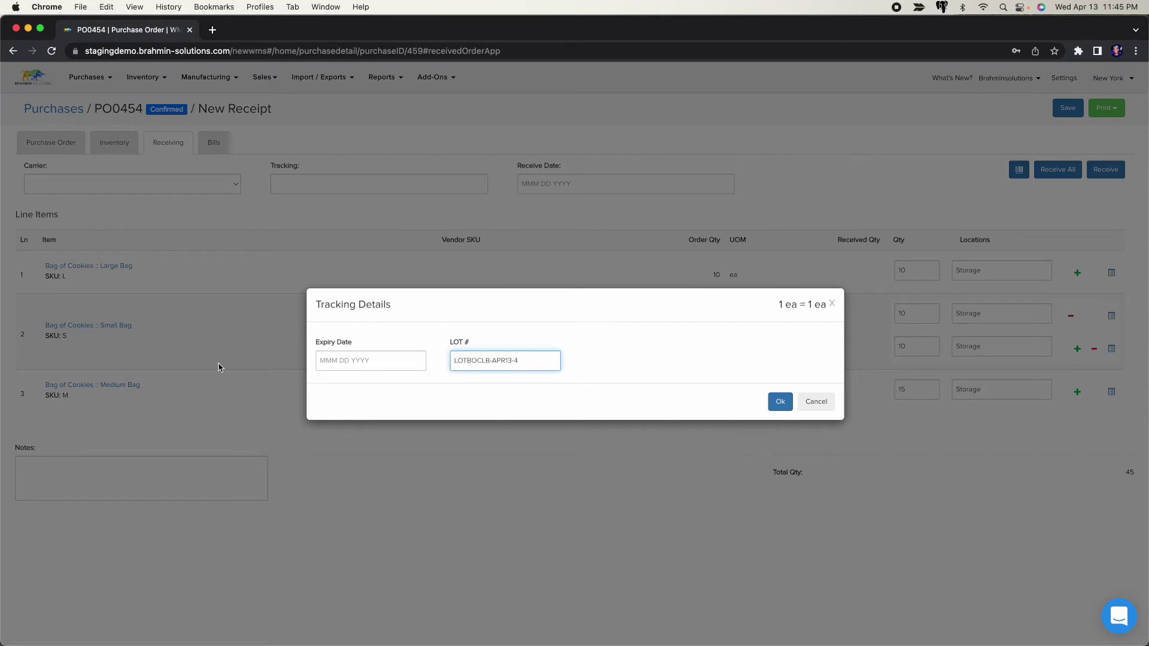
pyautogui.click(361, 364)
pyautogui.click(423, 209)
pyautogui.click(424, 209)
pyautogui.click(424, 209)
pyautogui.click(424, 209)
pyautogui.click(388, 307)
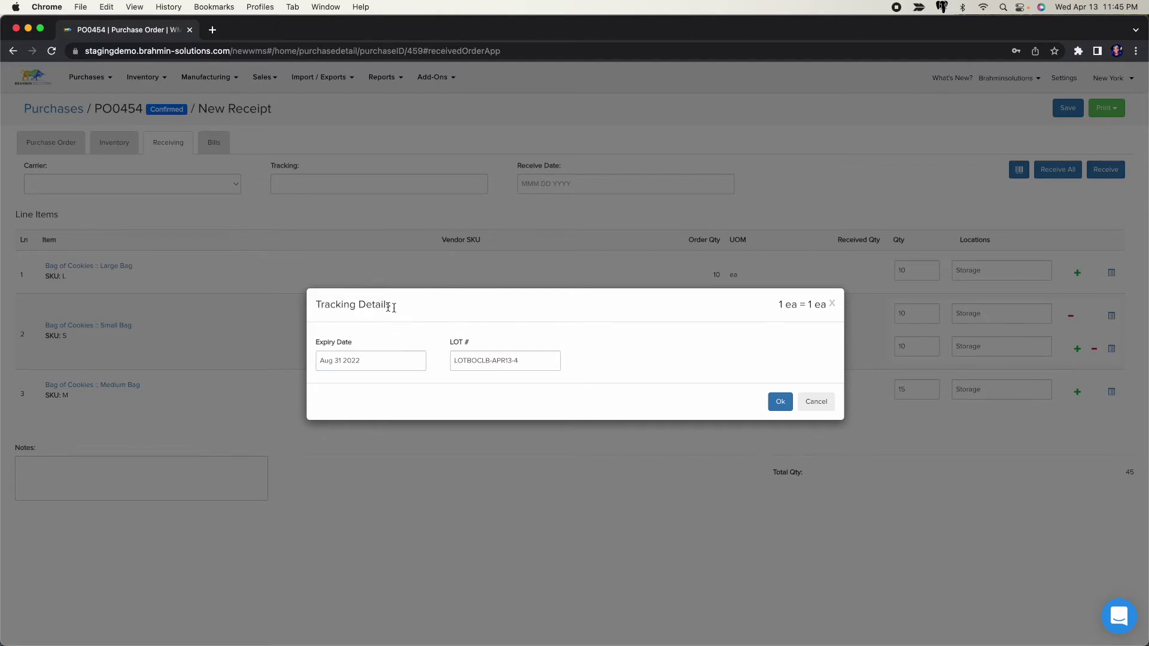
pyautogui.click(780, 401)
pyautogui.click(1117, 173)
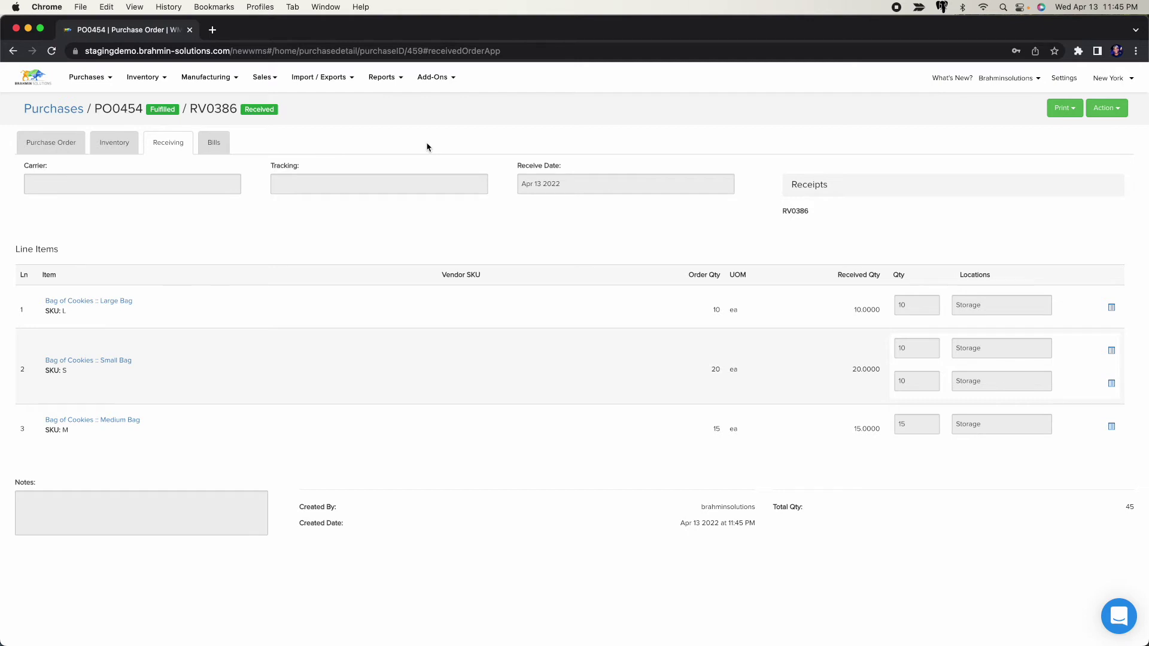
# Search the variants list for "bag of coo" and check the Medium Bag's on-hand stock by location.
pyautogui.click(157, 76)
pyautogui.click(51, 165)
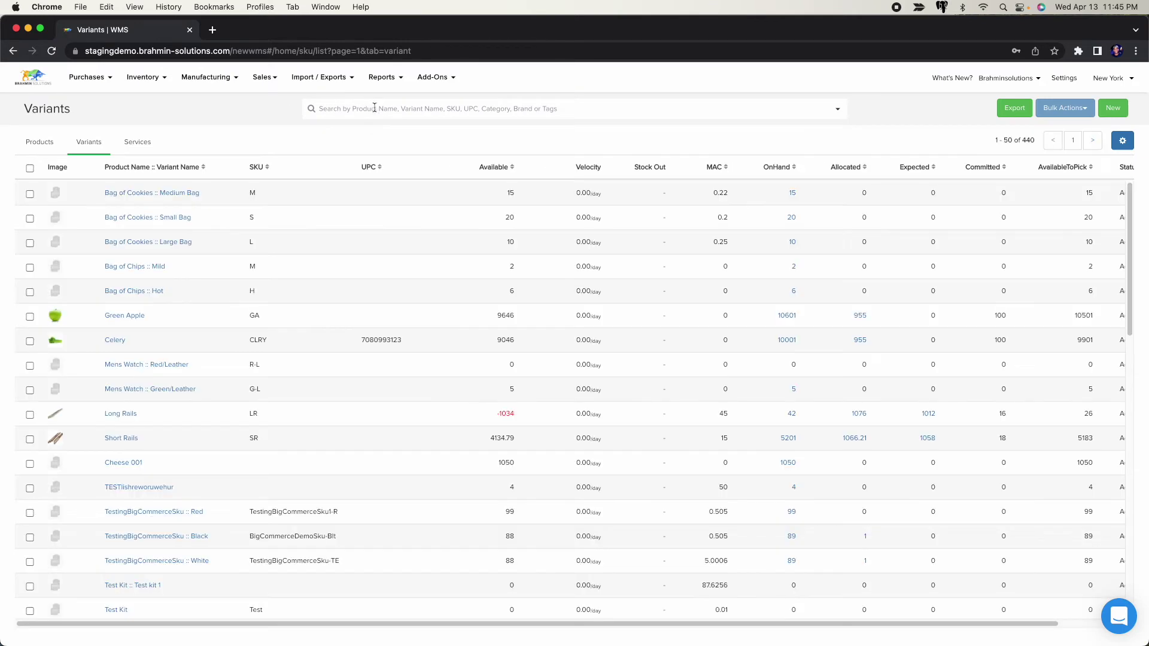
pyautogui.click(374, 108)
pyautogui.write('bag of coo')
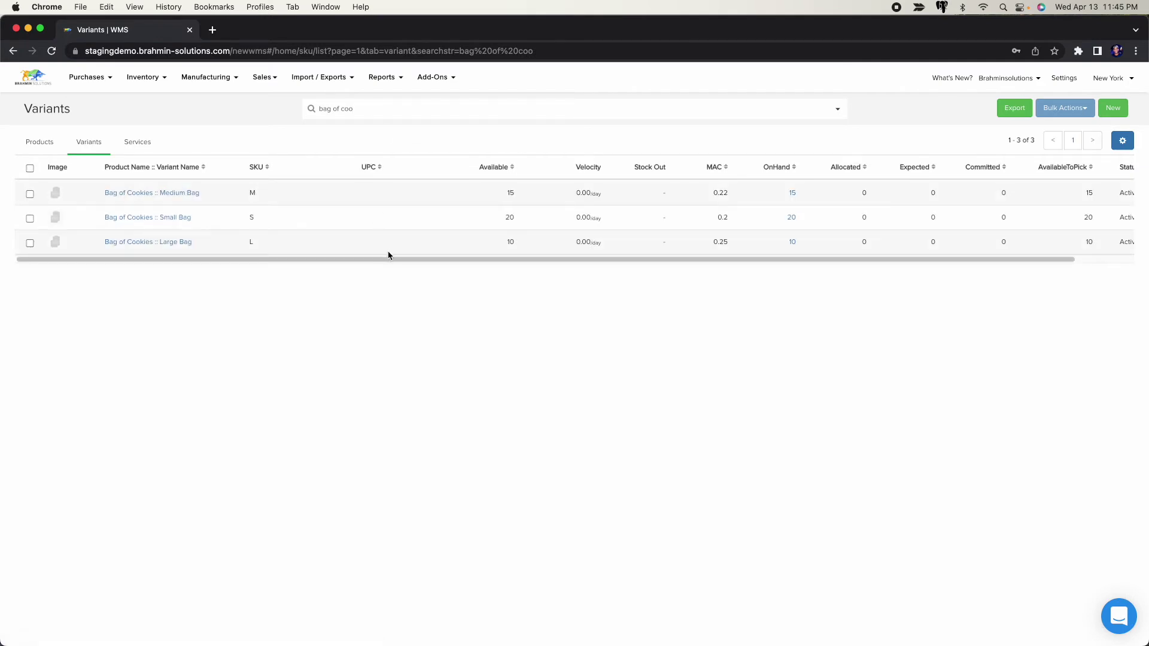
pyautogui.moveTo(392, 261); pyautogui.dragTo(618, 277)
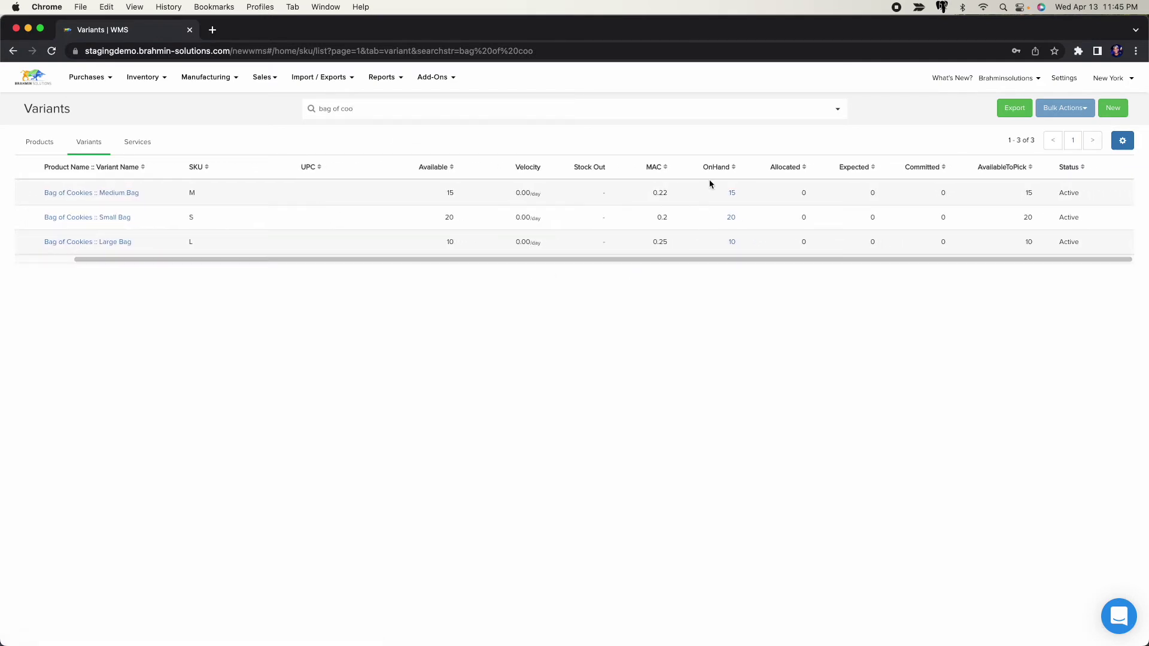
pyautogui.click(731, 194)
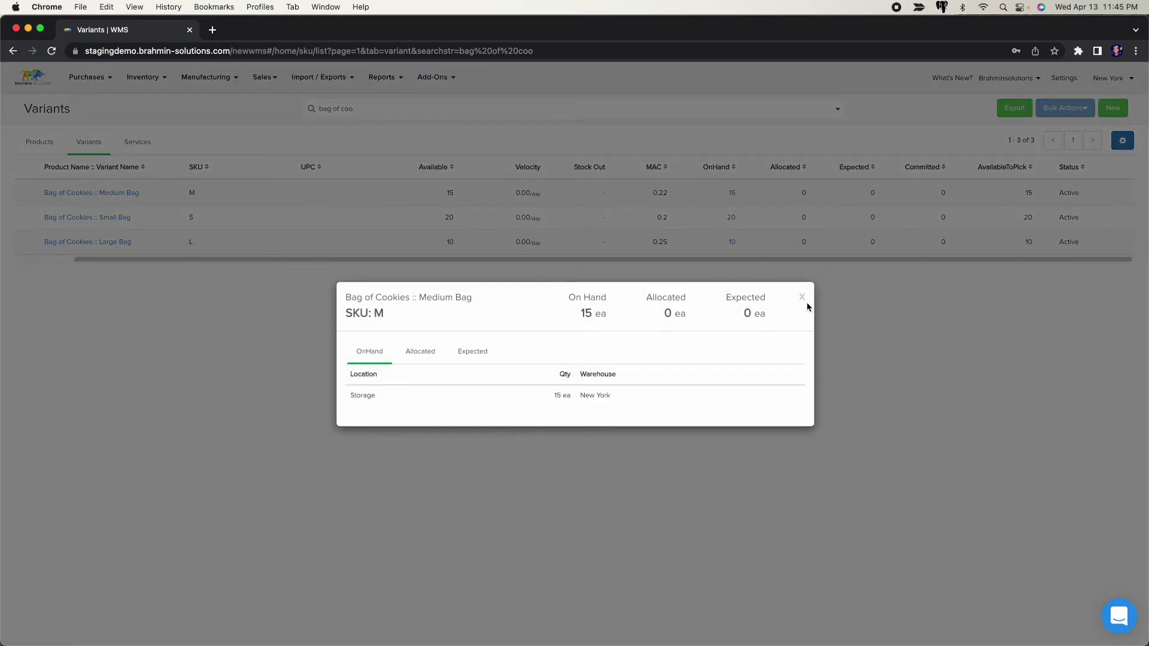
pyautogui.click(801, 298)
# Examine the inventory tracking fields of the Medium Bag variant and of the Small Bag variant.
pyautogui.click(103, 193)
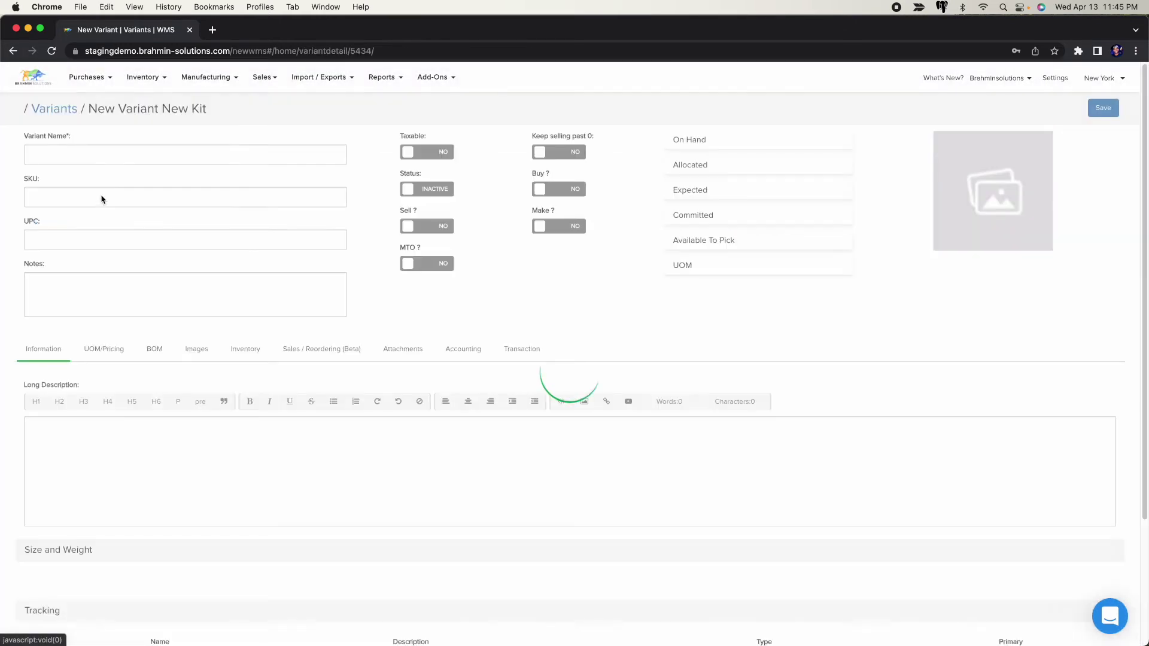
pyautogui.click(252, 353)
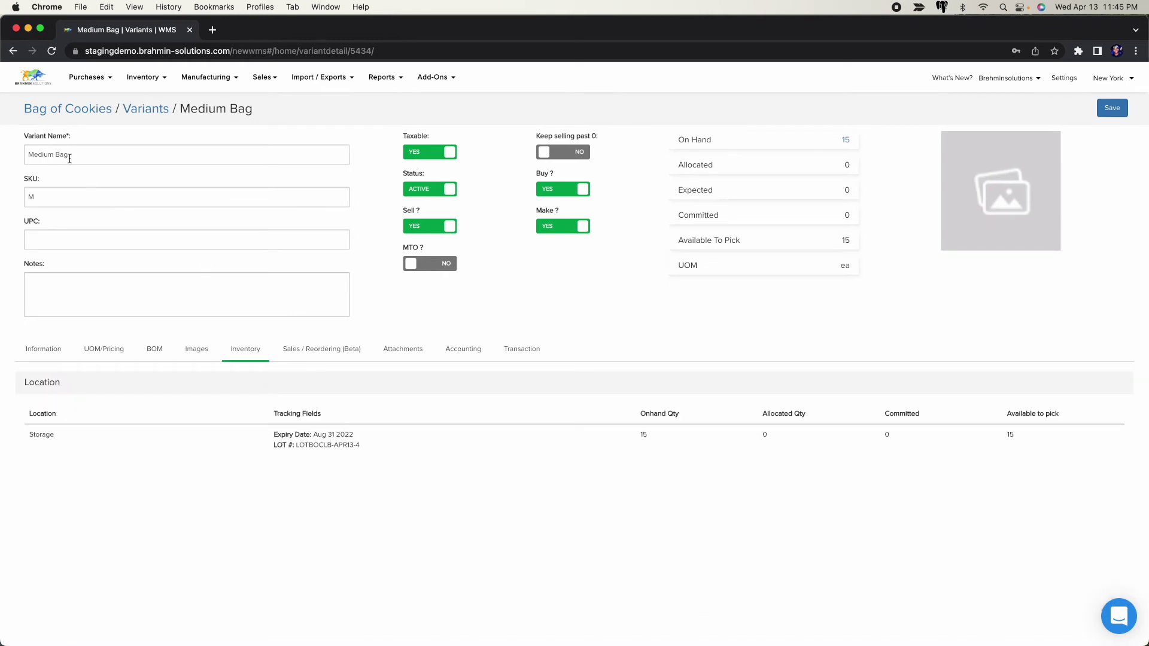
pyautogui.click(11, 54)
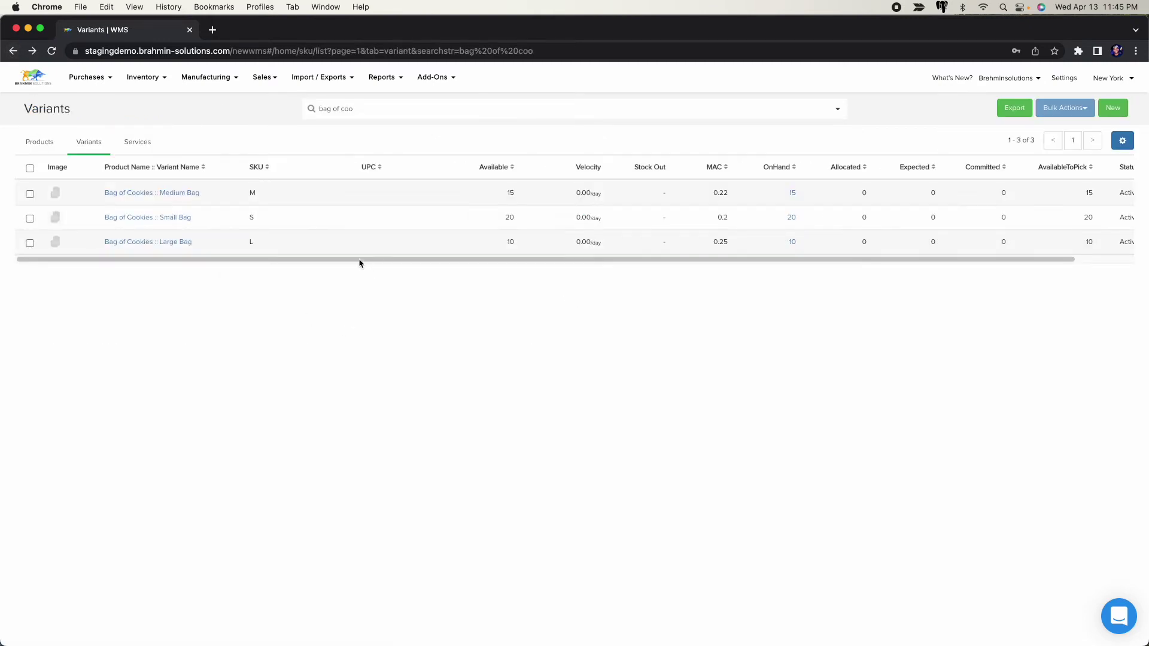
pyautogui.click(156, 218)
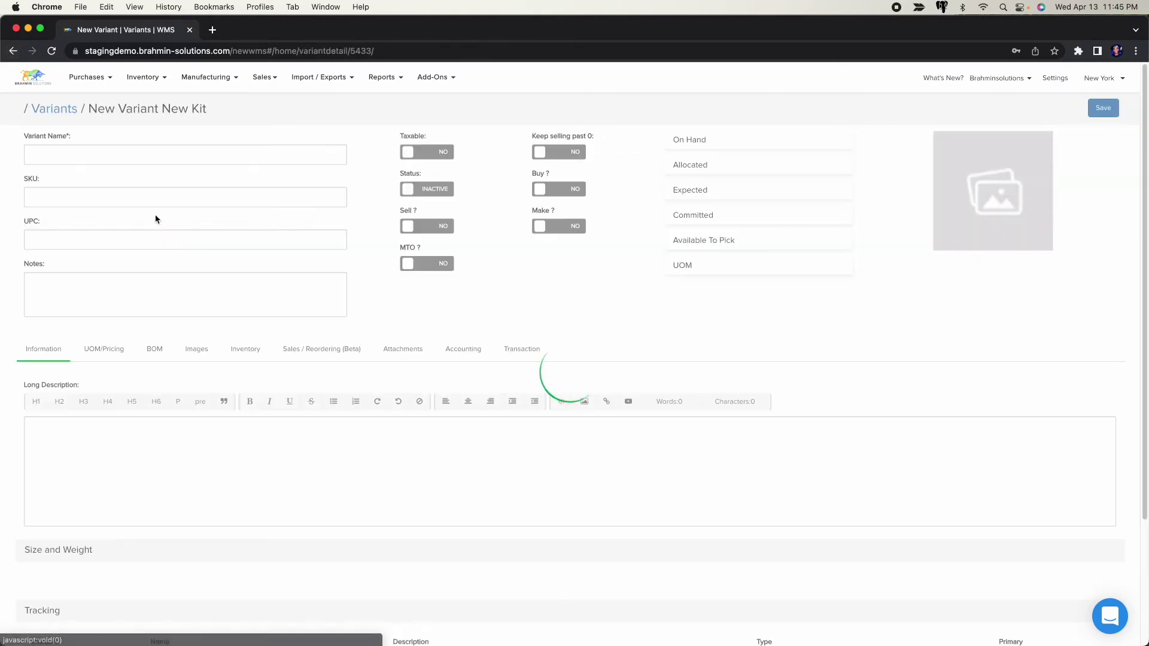
pyautogui.click(257, 353)
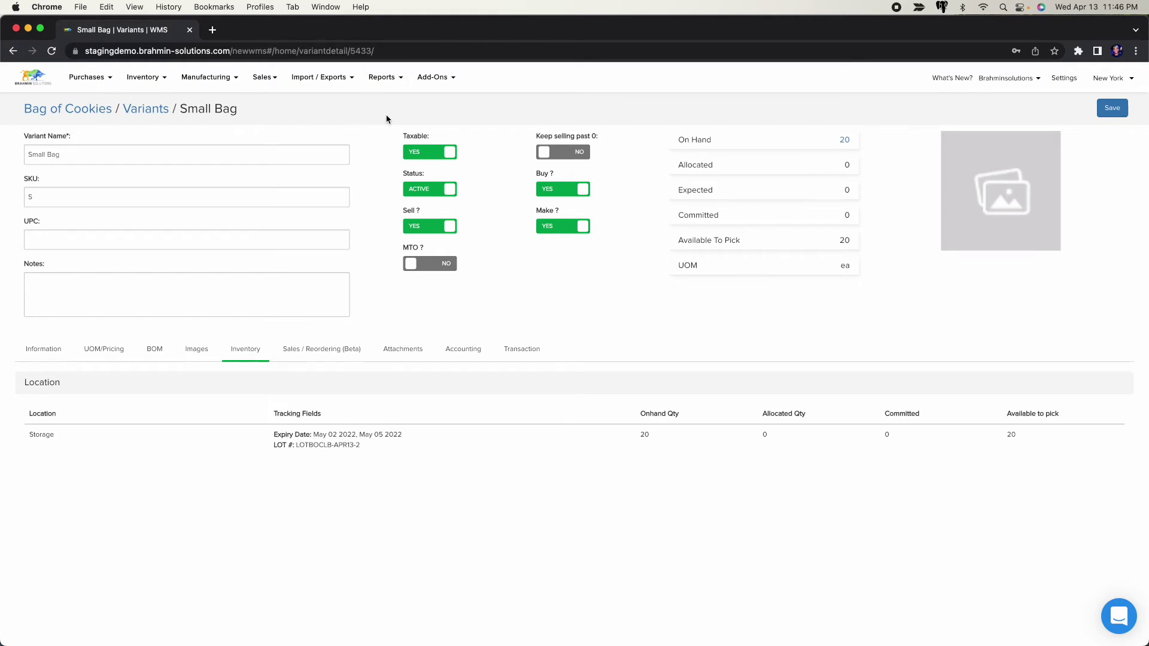
# Open the Batch / Expiry Report and run it filtered to the SKU Bag of Cookies :: Large Bag.
pyautogui.click(383, 78)
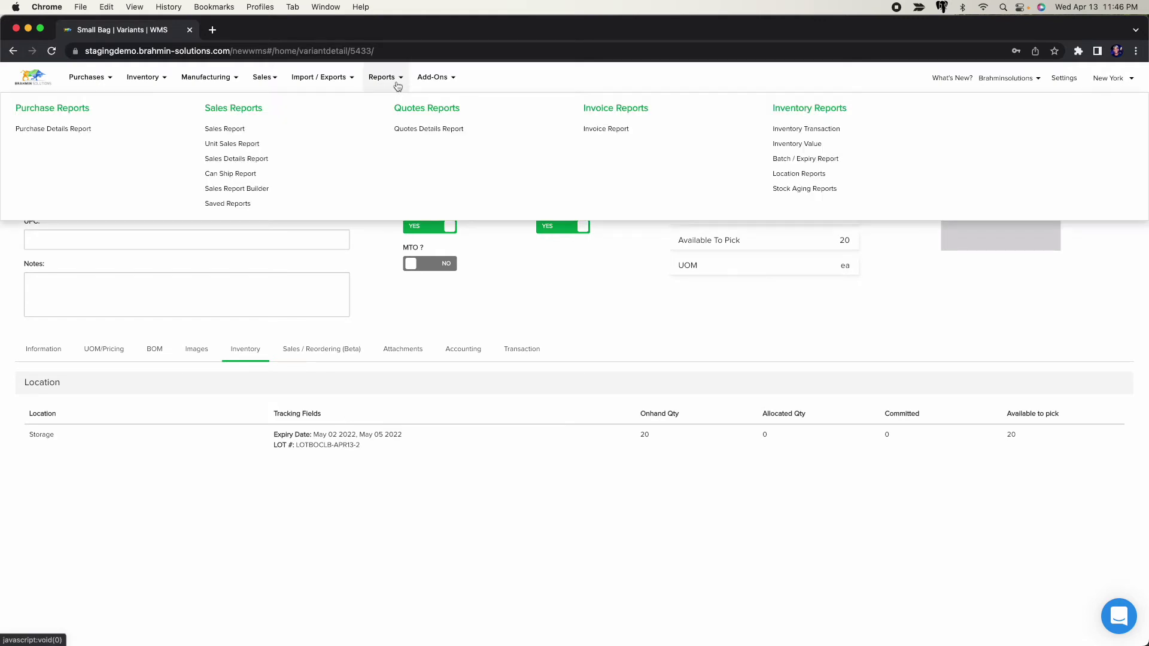
pyautogui.click(805, 159)
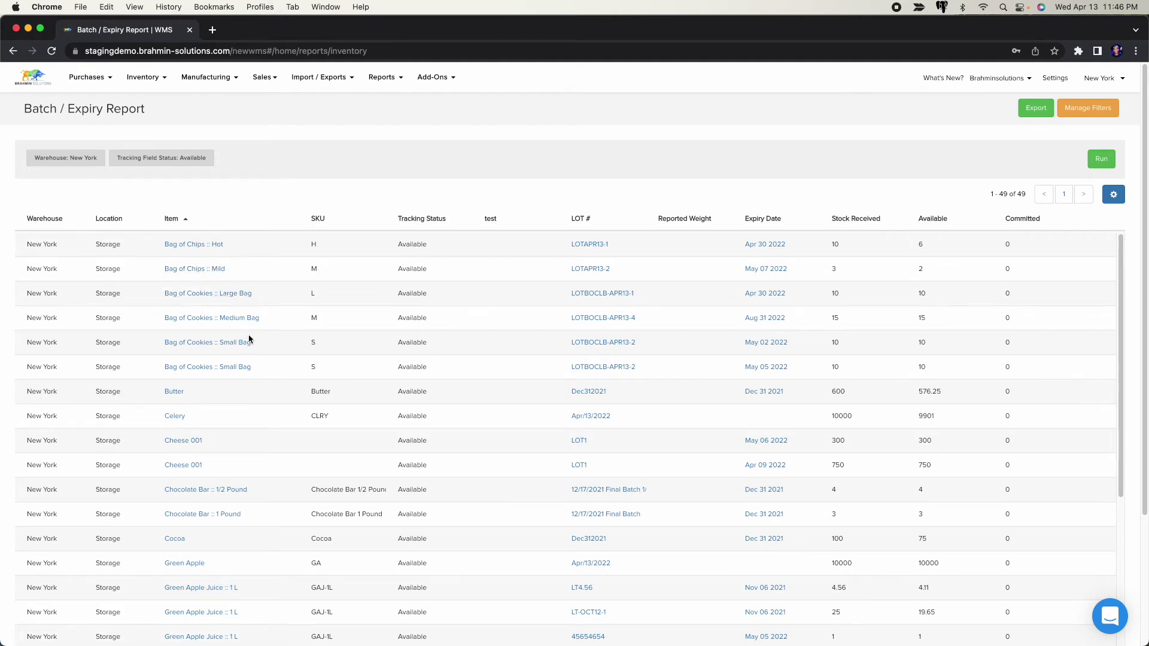
pyautogui.click(1096, 111)
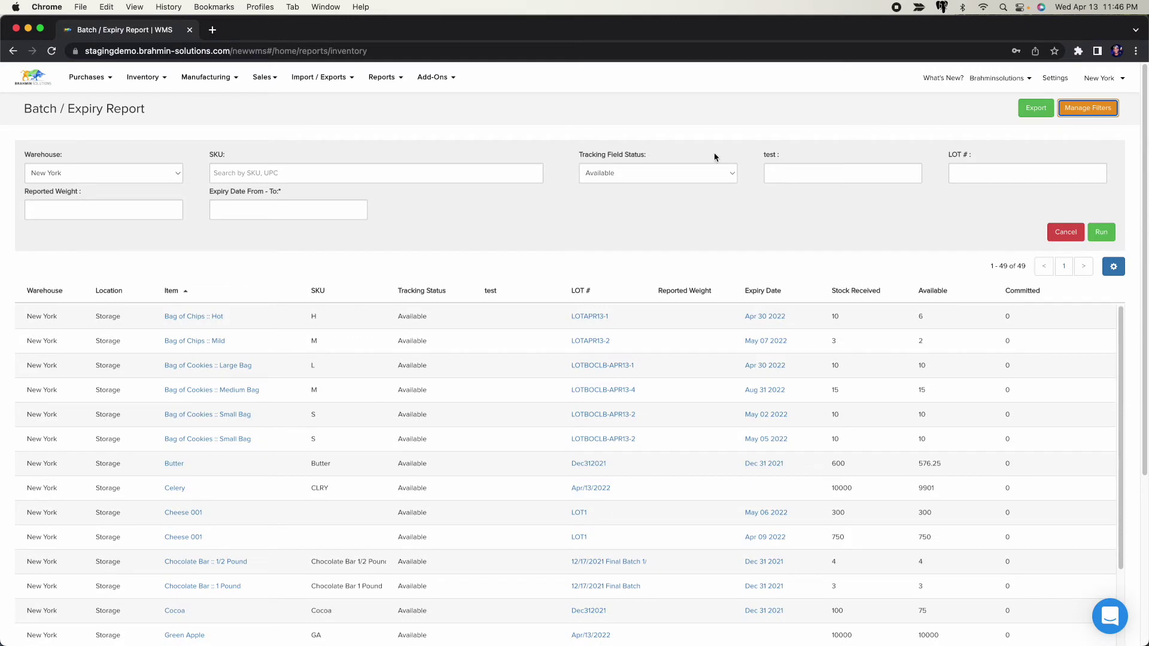
pyautogui.click(386, 170)
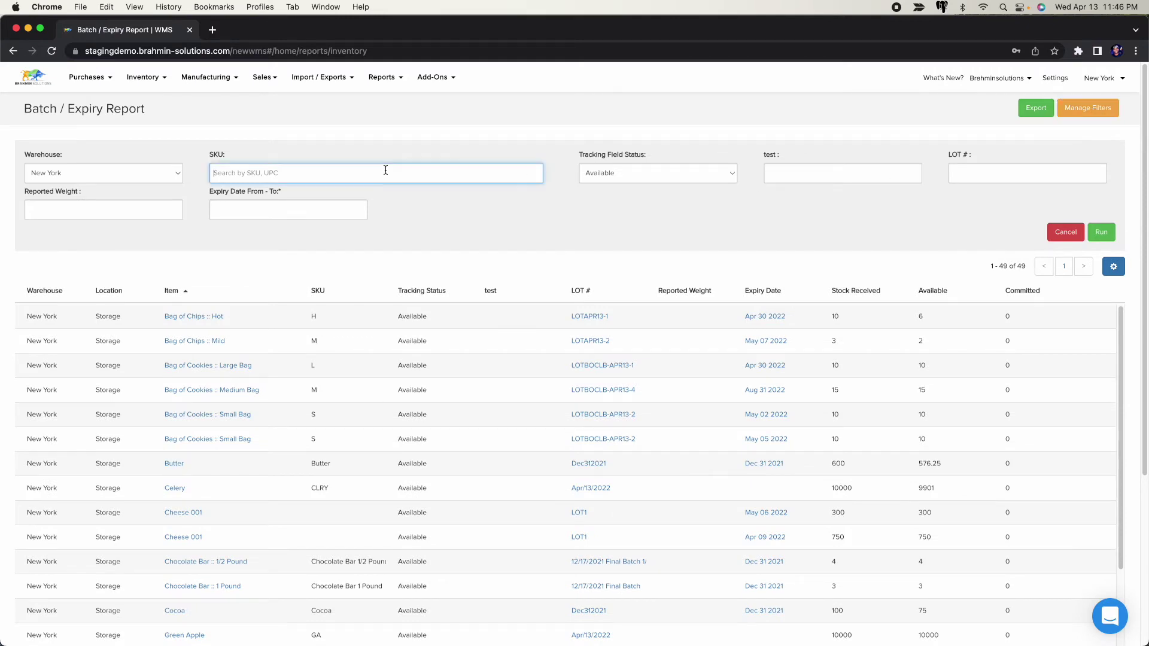
pyautogui.write('bag')
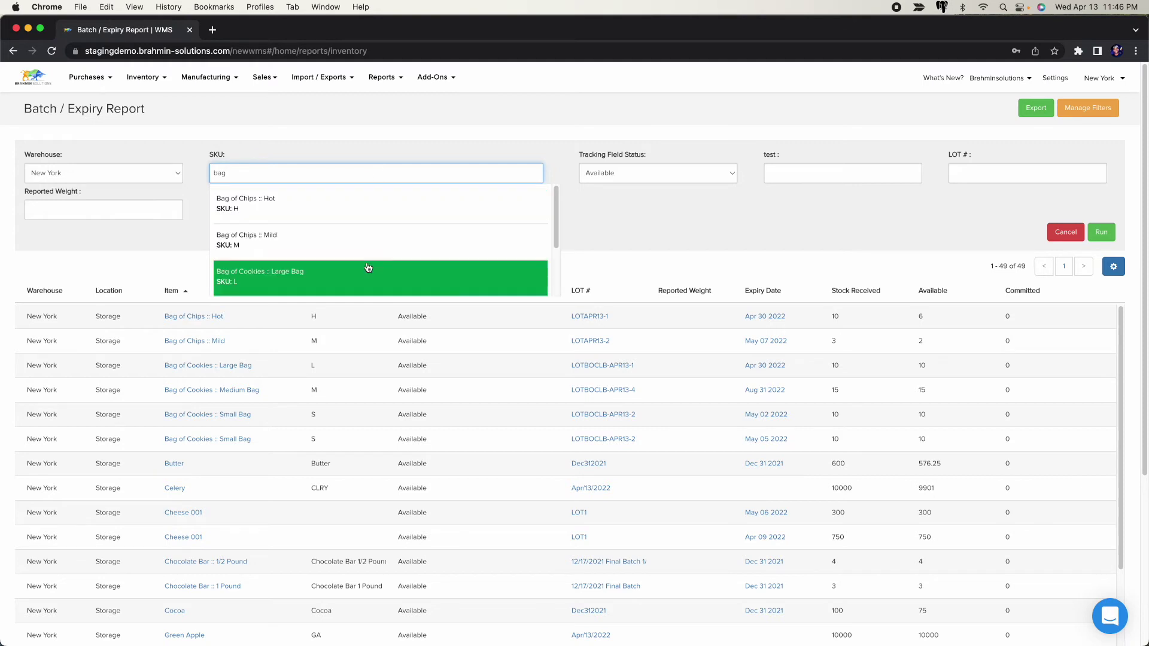
pyautogui.click(368, 272)
pyautogui.click(1112, 237)
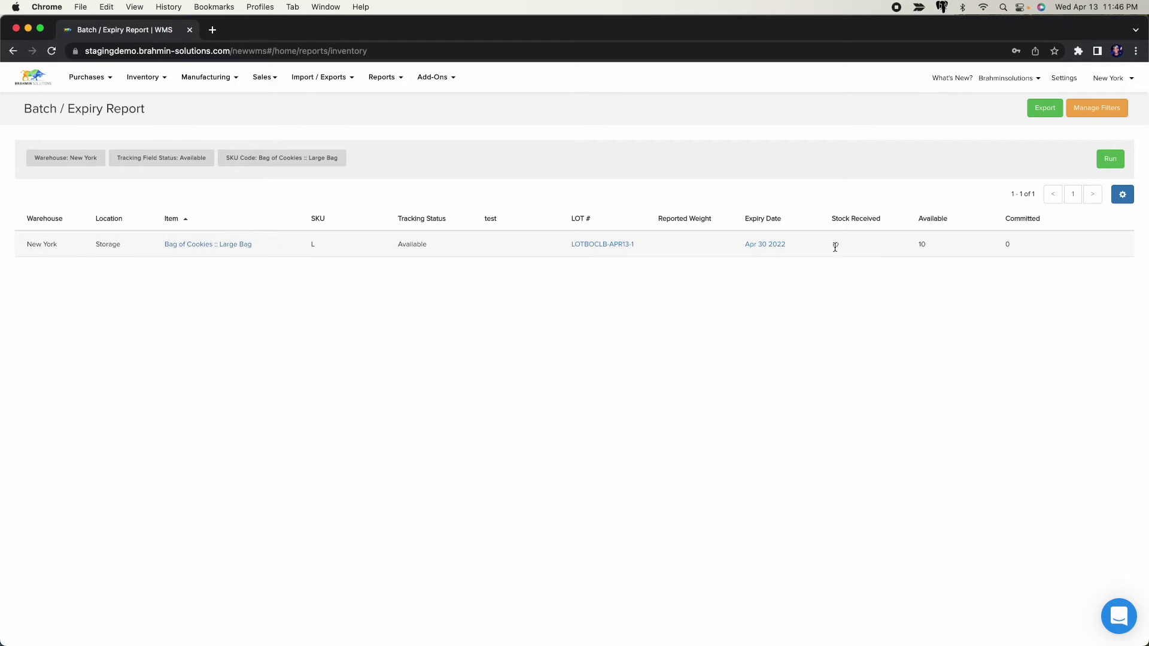
# Review the transaction history of the Large Bag lot LOTBOCLB-APR13-1, including its purchase receipt reference.
pyautogui.click(635, 251)
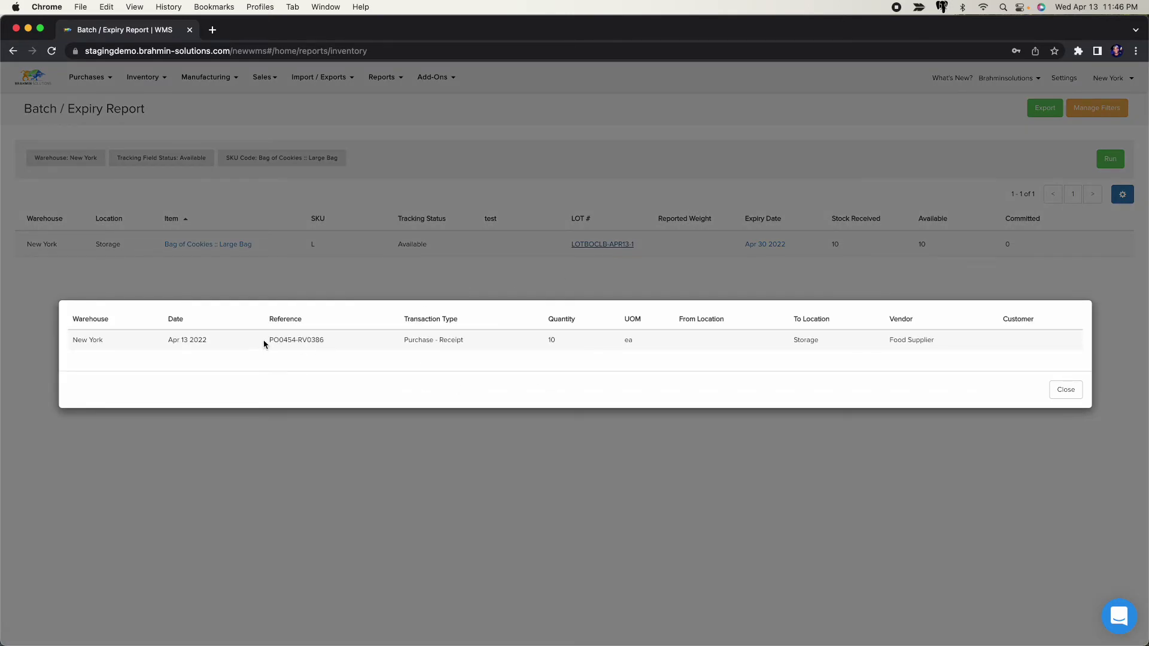
pyautogui.moveTo(269, 340); pyautogui.dragTo(329, 346)
pyautogui.click(1066, 389)
# Change the report's SKU filter to Bag of Cookies :: Small Bag and rerun the report.
pyautogui.click(1106, 109)
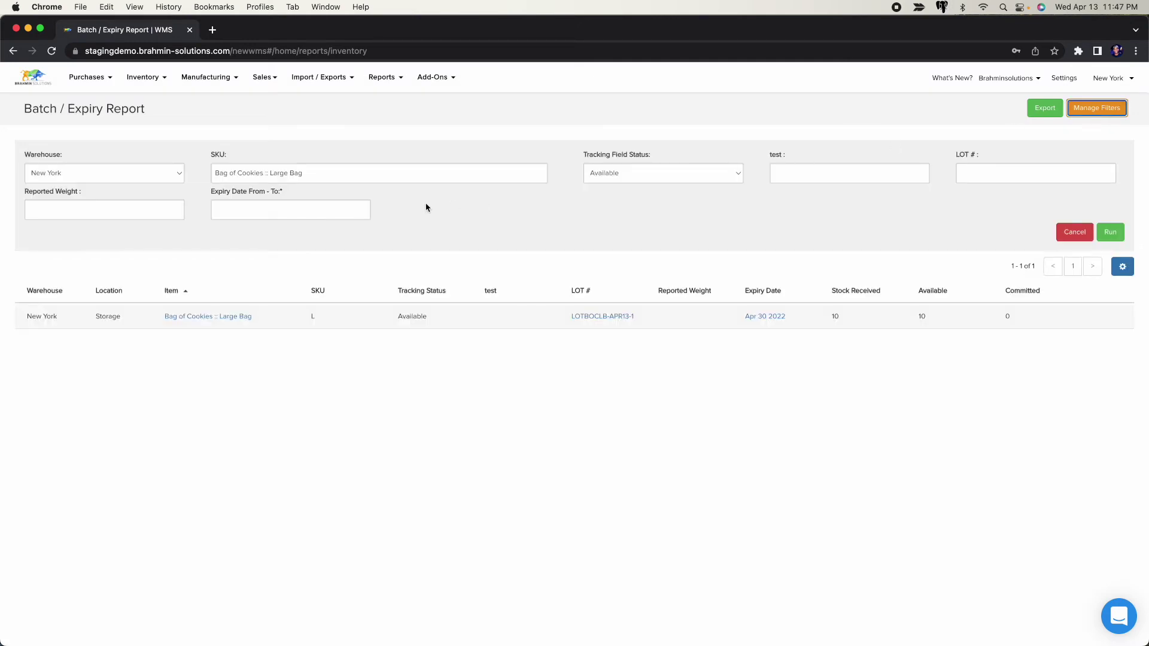
pyautogui.click(424, 174)
pyautogui.write('bag of coo')
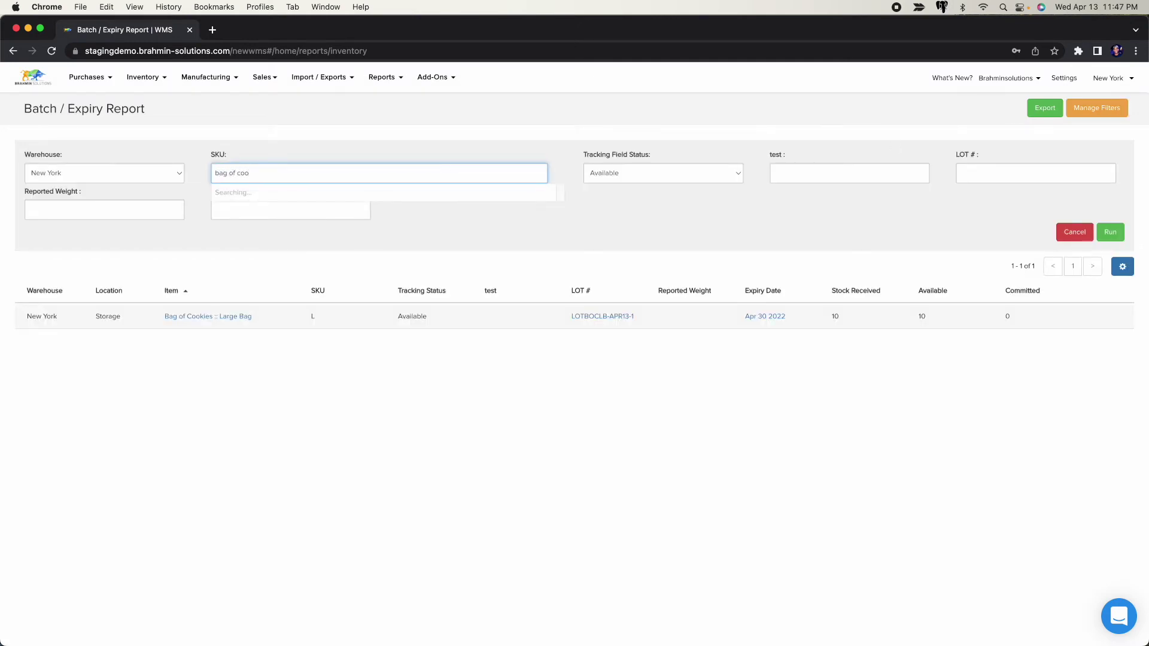
pyautogui.click(389, 243)
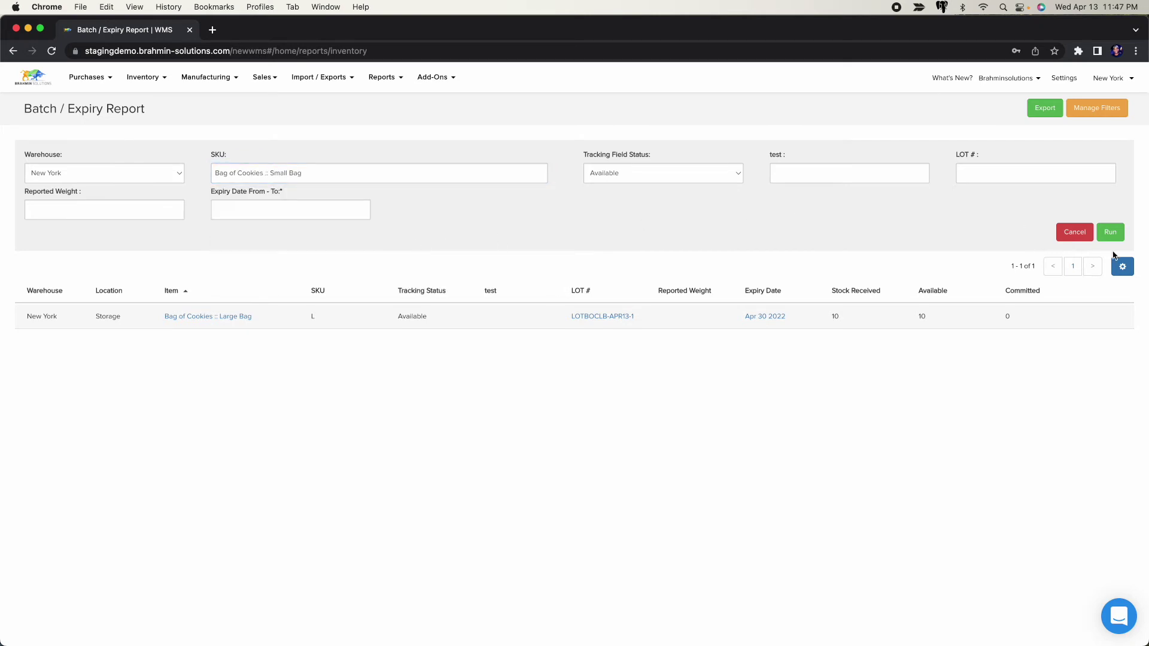
pyautogui.click(1111, 232)
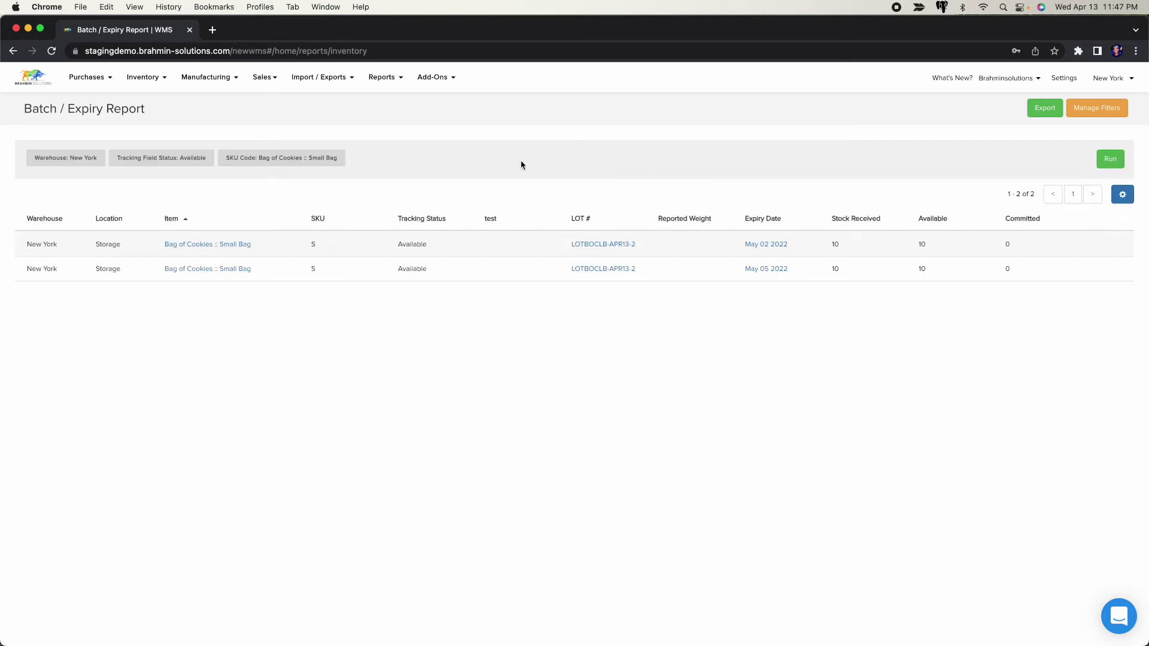
# Review the transaction history of the Small Bag lots expiring May 02 2022 and May 05 2022.
pyautogui.click(606, 245)
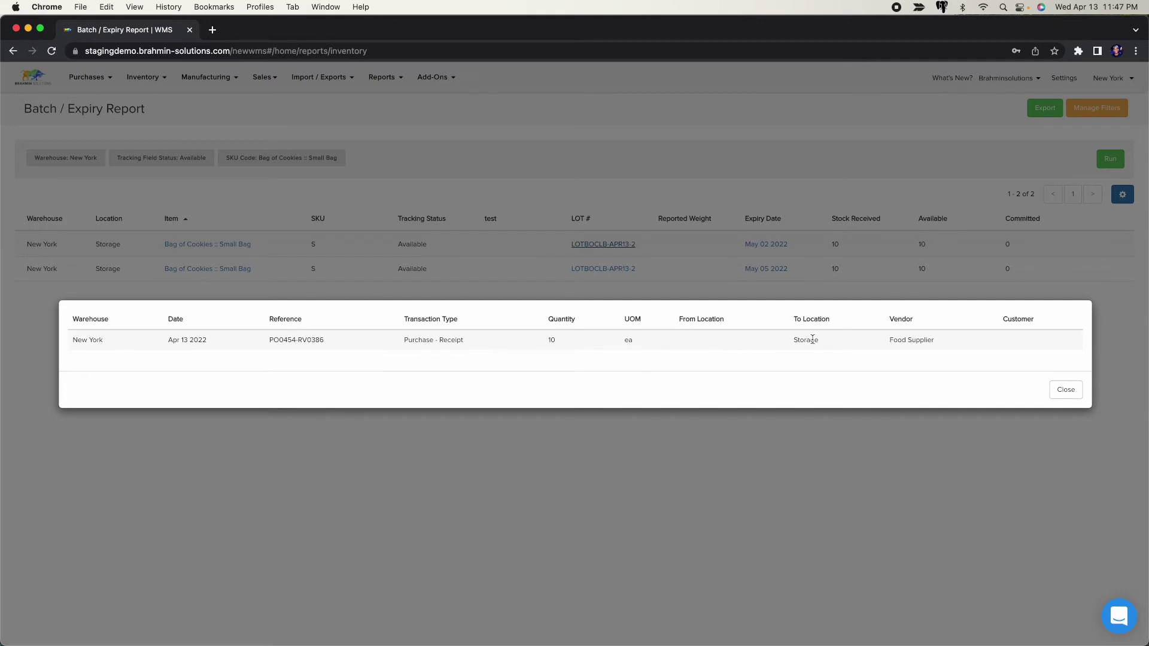
pyautogui.click(1065, 389)
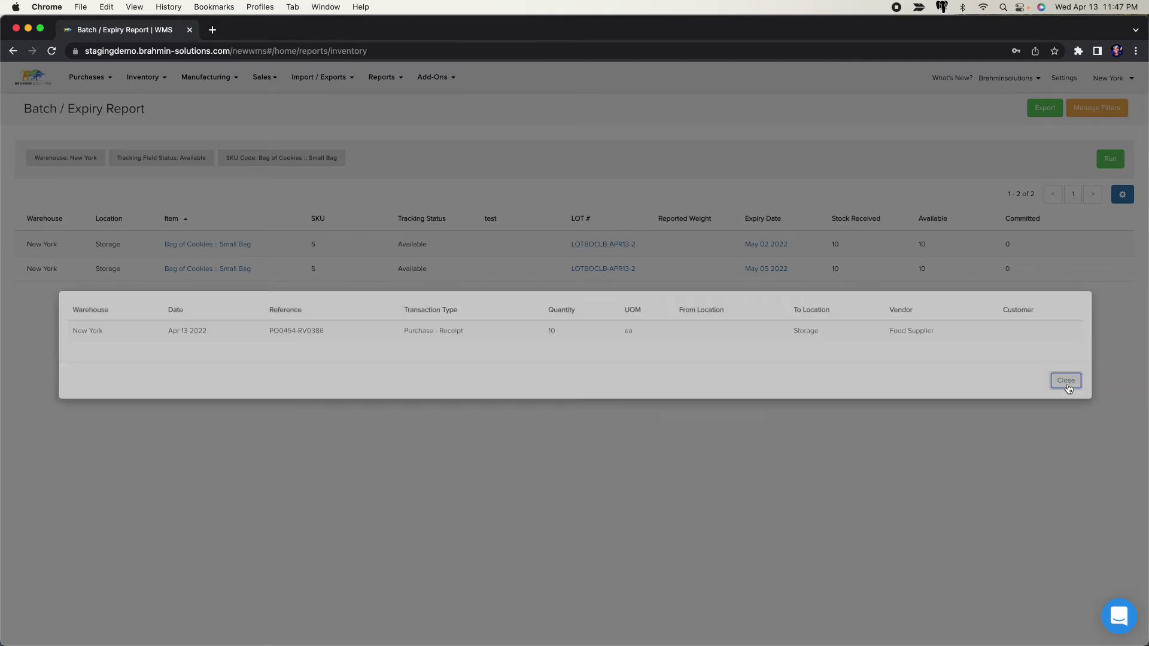
pyautogui.click(601, 269)
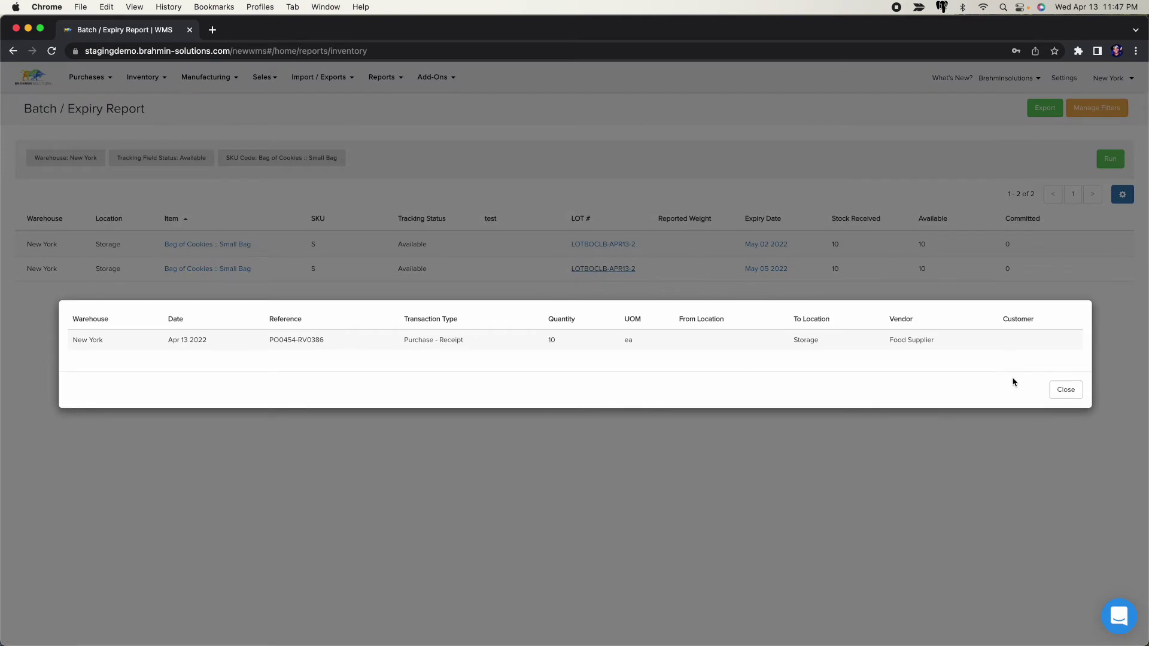
# Close the lot's transaction history, start a new sales order and select the existing customer matching "bra".
pyautogui.click(1075, 392)
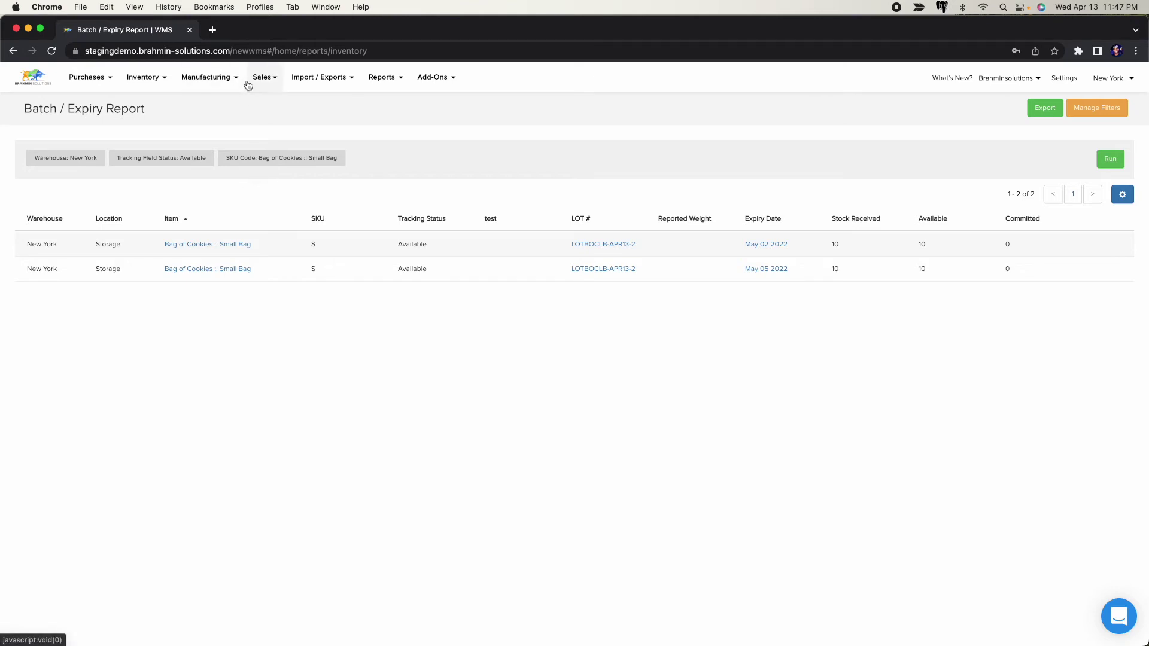
pyautogui.click(268, 84)
pyautogui.click(249, 128)
pyautogui.click(197, 204)
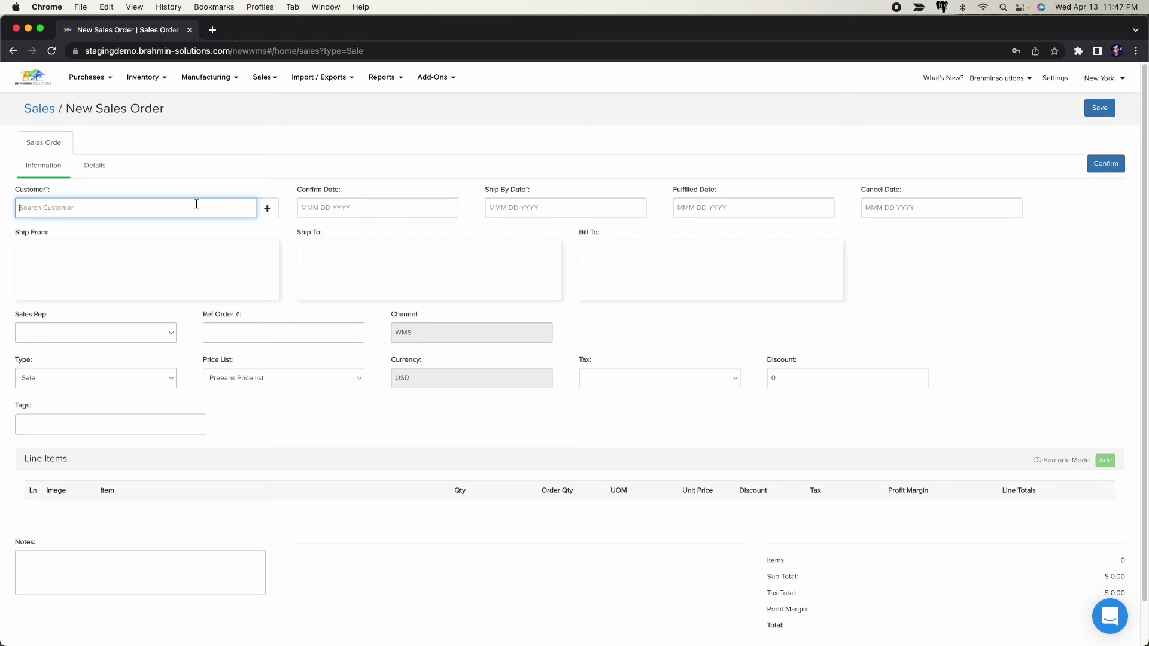
pyautogui.write('bra')
pyautogui.click(189, 242)
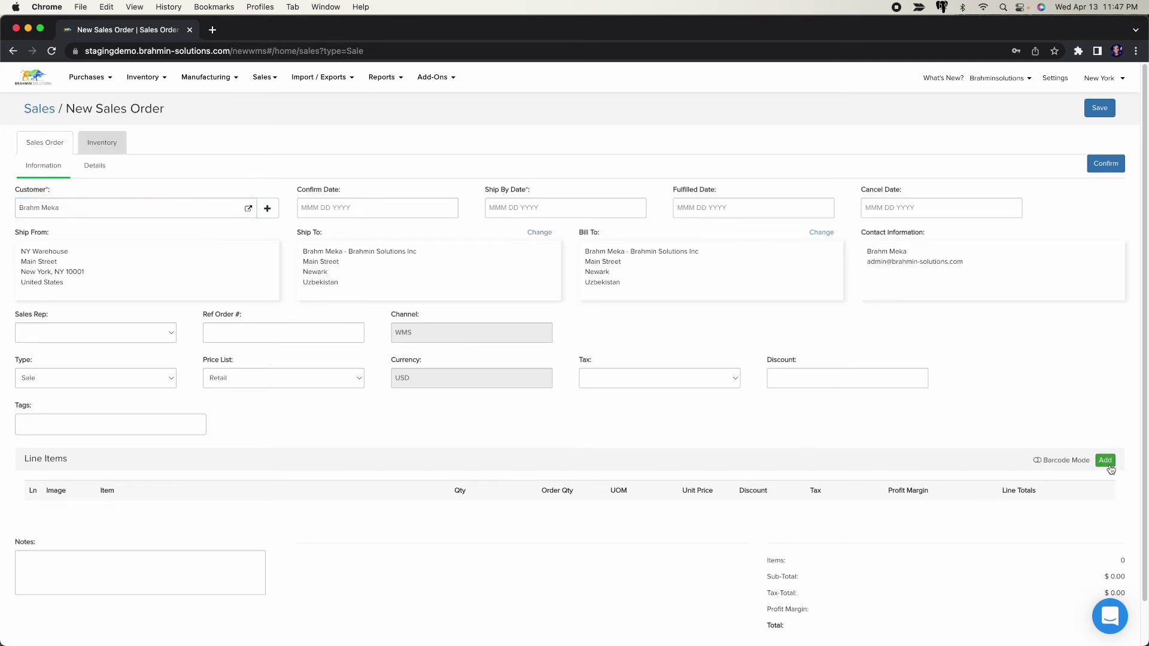
# Add Bag of Cookies :: Large Bag as the first line item with an order quantity of 3.
pyautogui.click(1107, 465)
pyautogui.click(164, 522)
pyautogui.write('bag of')
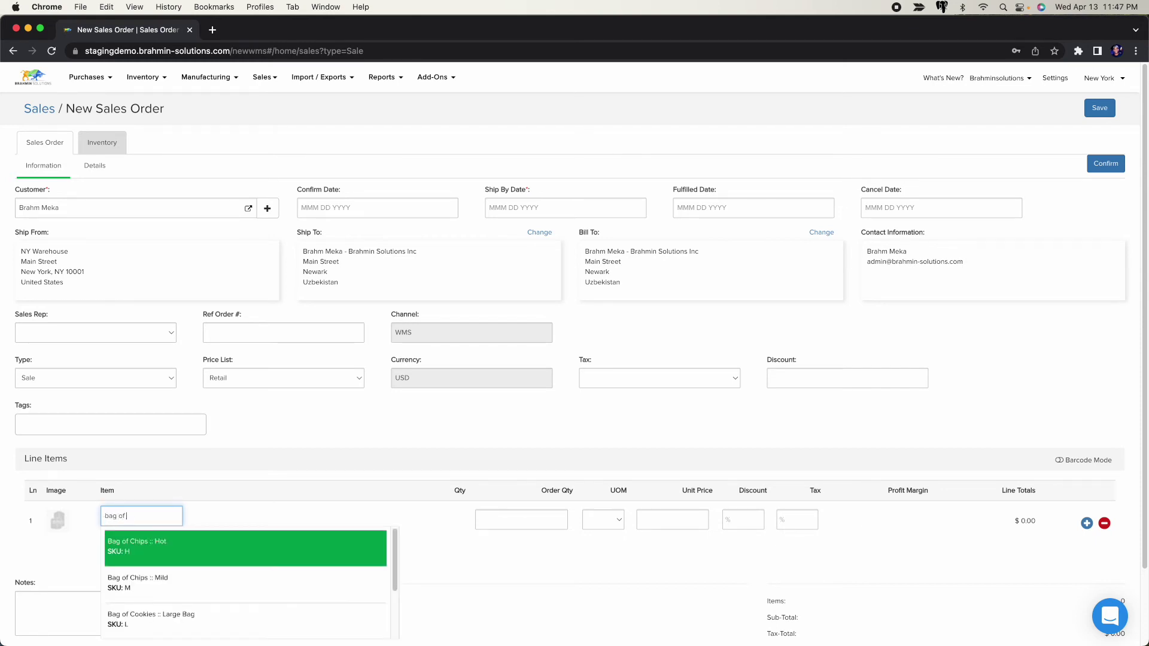
pyautogui.scroll(-2, 245, 574)
pyautogui.write('of coo')
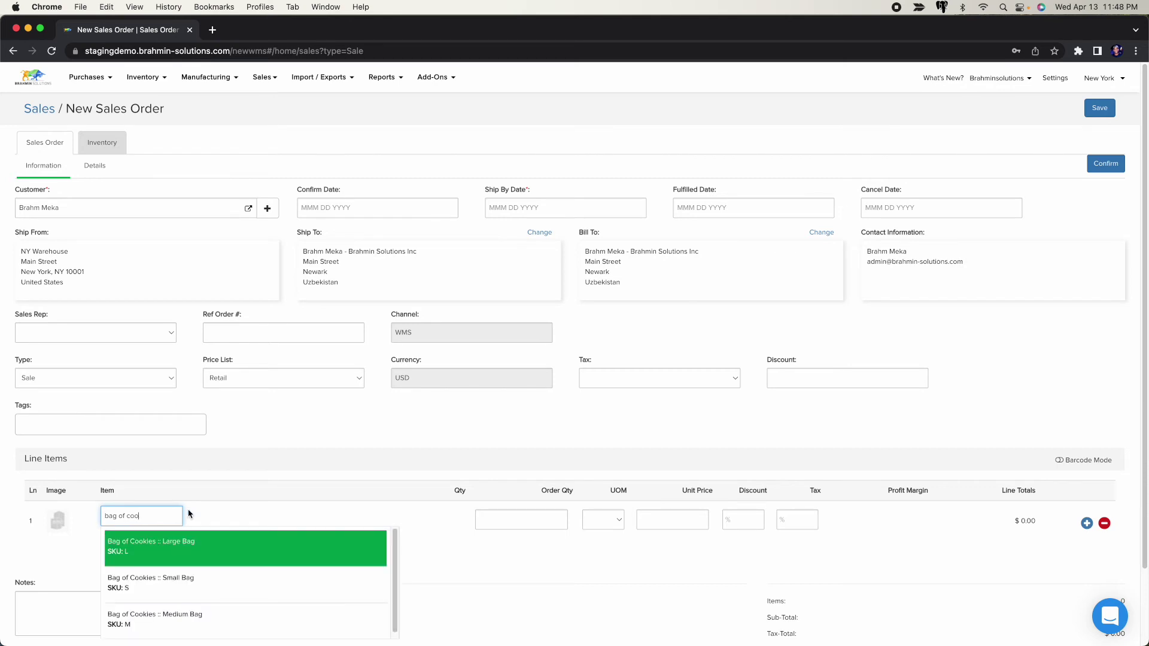
pyautogui.click(205, 544)
pyautogui.click(480, 527)
pyautogui.click(480, 527)
# Add Bag of Cookies :: Small Bag and Bag of Cookies :: Medium Bag as the second and third line items.
pyautogui.scroll(-3, 500, 460)
pyautogui.click(135, 428)
pyautogui.write('bag of cookie')
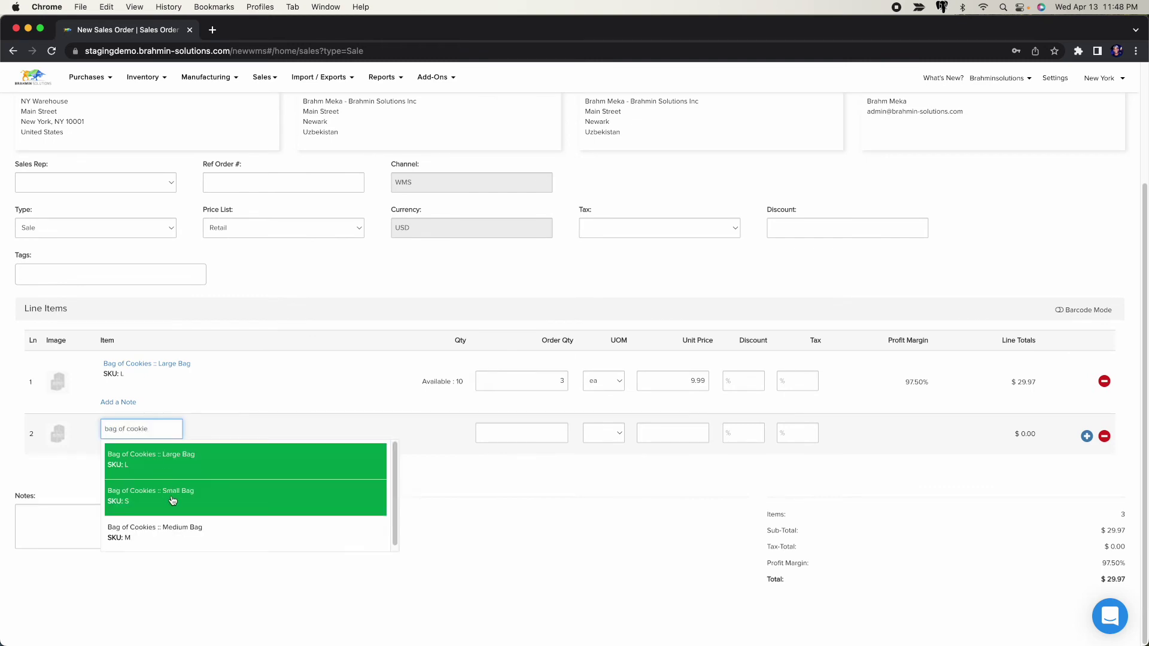
pyautogui.click(348, 491)
pyautogui.write('bag')
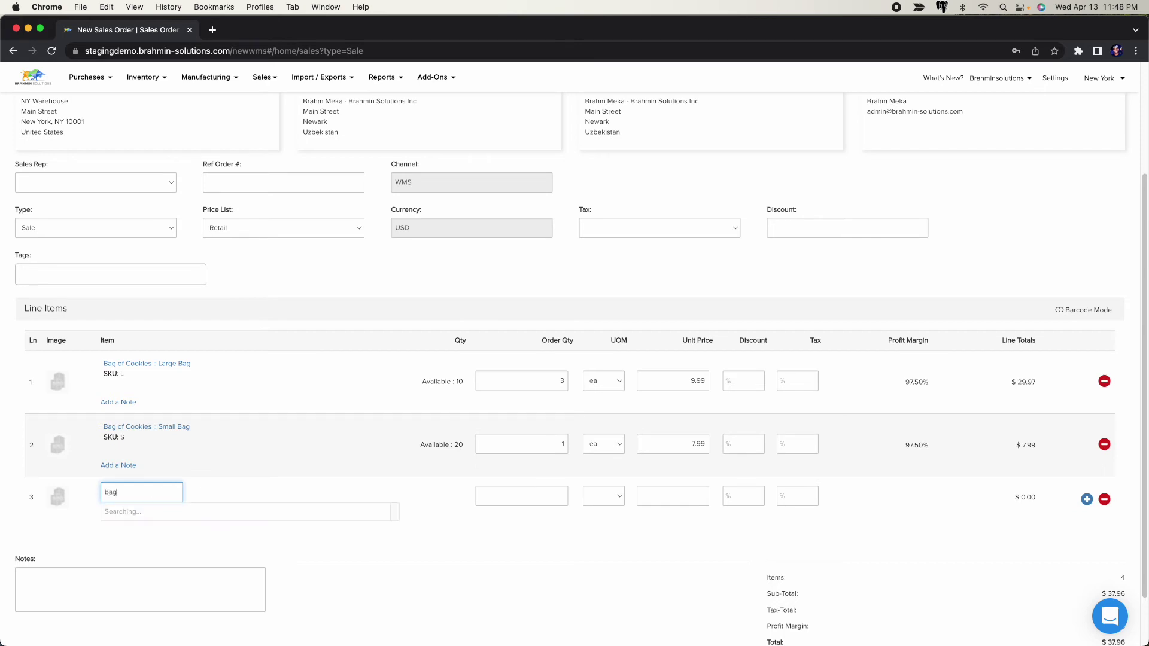
pyautogui.write(' of cook')
pyautogui.click(167, 595)
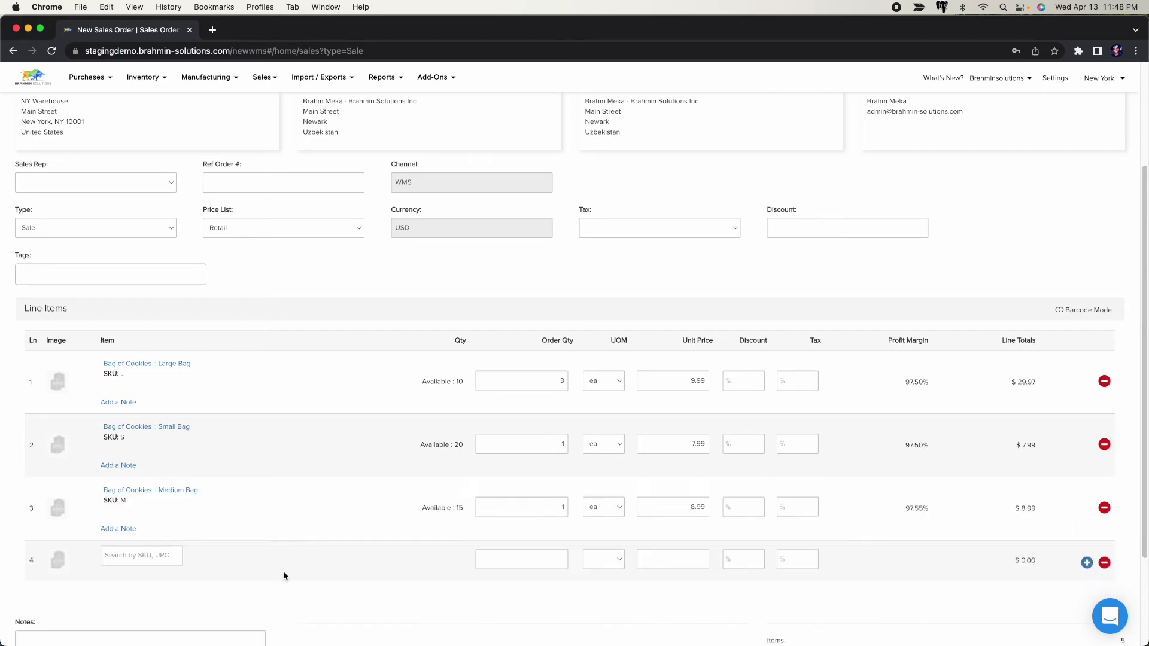
# Set the order quantity to 4 for the Medium Bag line and 5 for the Small Bag line.
pyautogui.tripleClick(480, 502)
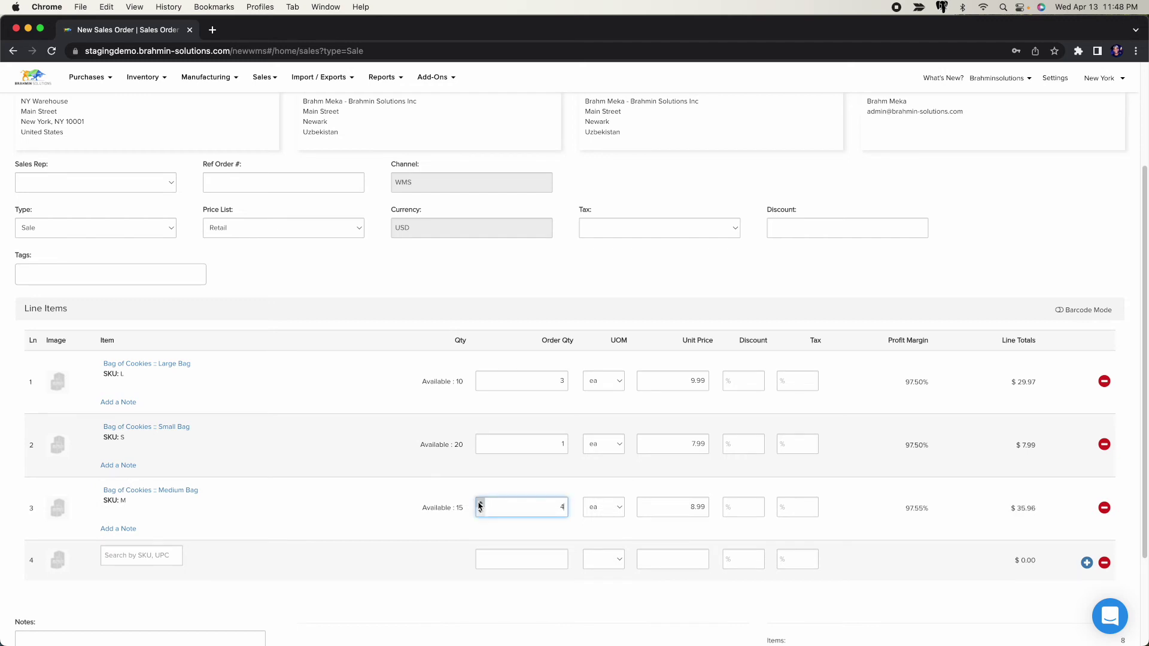
pyautogui.tripleClick(480, 440)
pyautogui.click(480, 441)
# Set the ship by date to Apr 13 2022 and confirm the sales order.
pyautogui.scroll(1, 729, 431)
pyautogui.scroll(5, 733, 407)
pyautogui.click(603, 206)
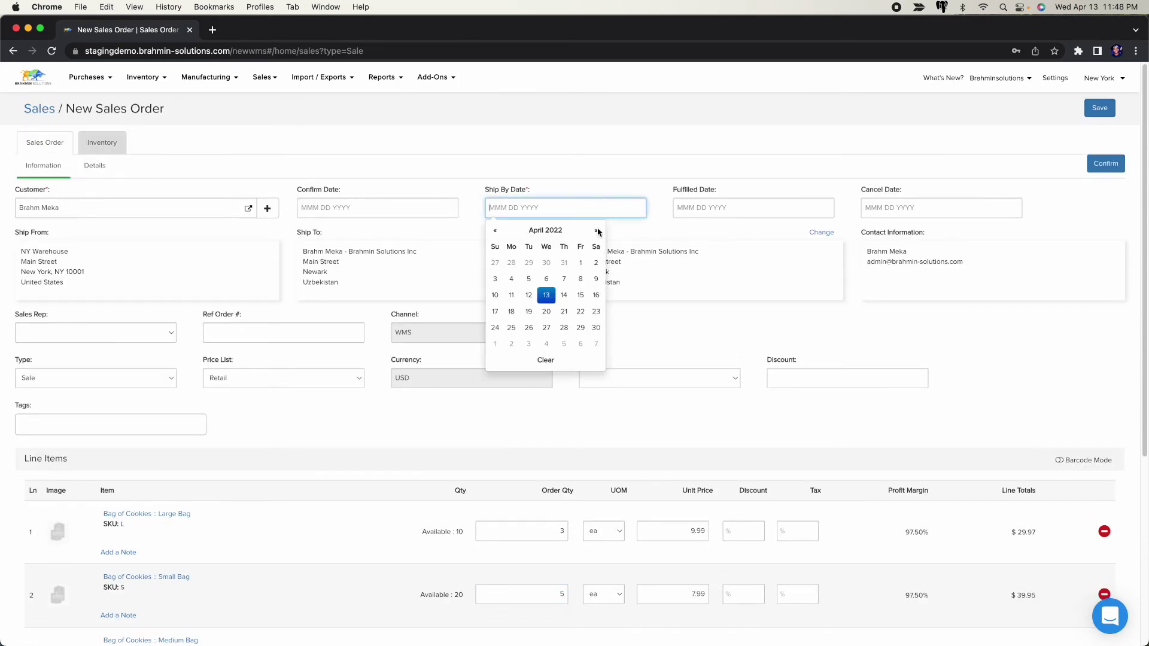
pyautogui.click(547, 296)
pyautogui.click(1106, 164)
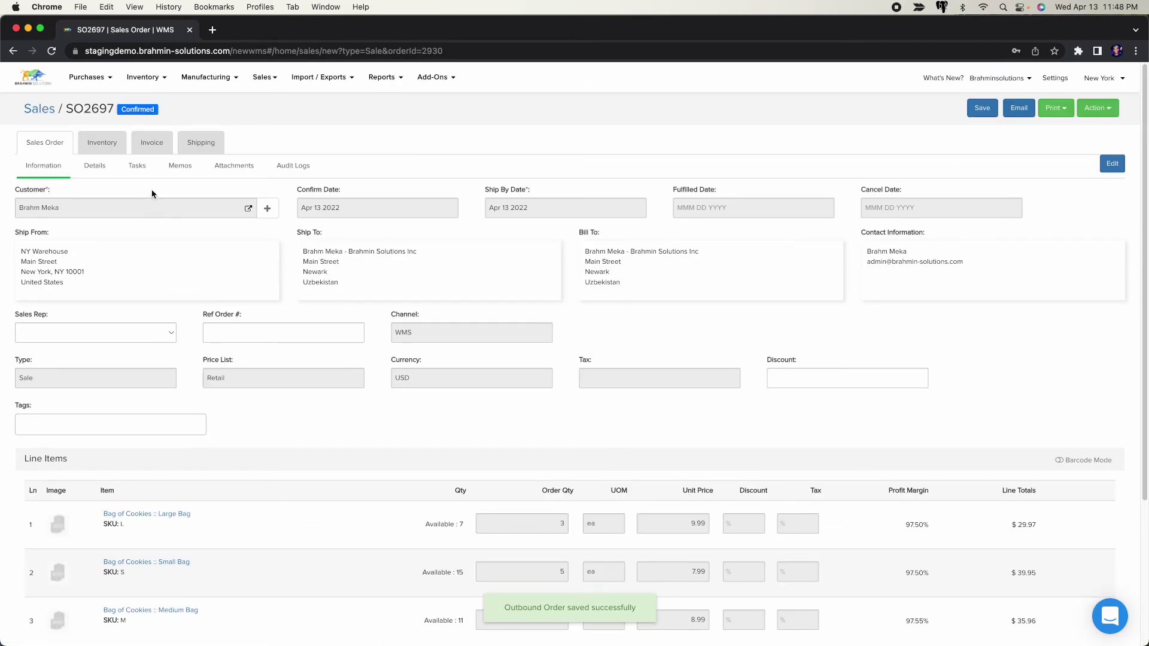
# In the order's new shipment, enter 3 Large Bags from Storage and pick them from lot LOTBOCLB-APR13-1.
pyautogui.click(189, 149)
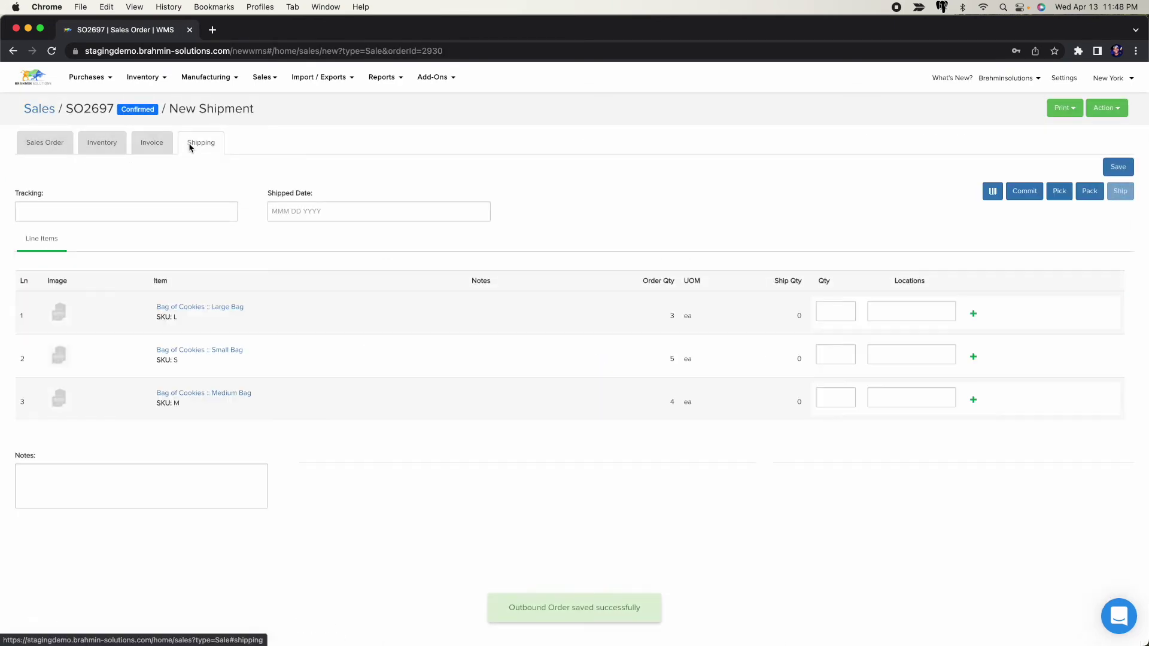
pyautogui.click(831, 316)
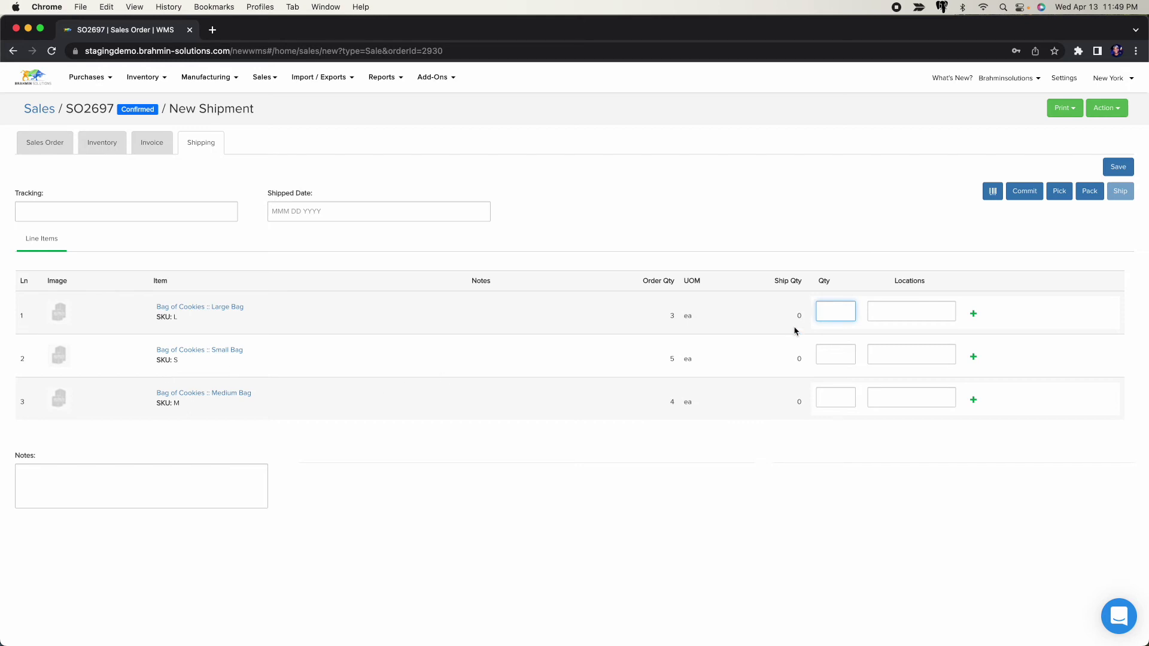
pyautogui.write('3')
pyautogui.press('Tab')
pyautogui.write('st')
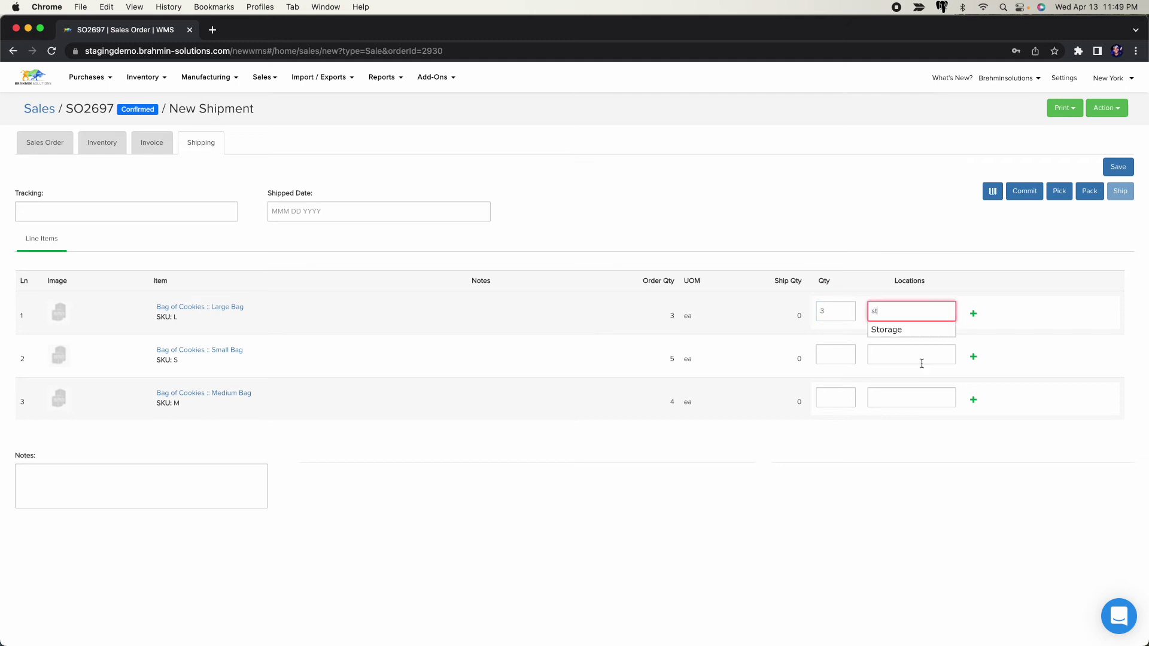
pyautogui.click(938, 337)
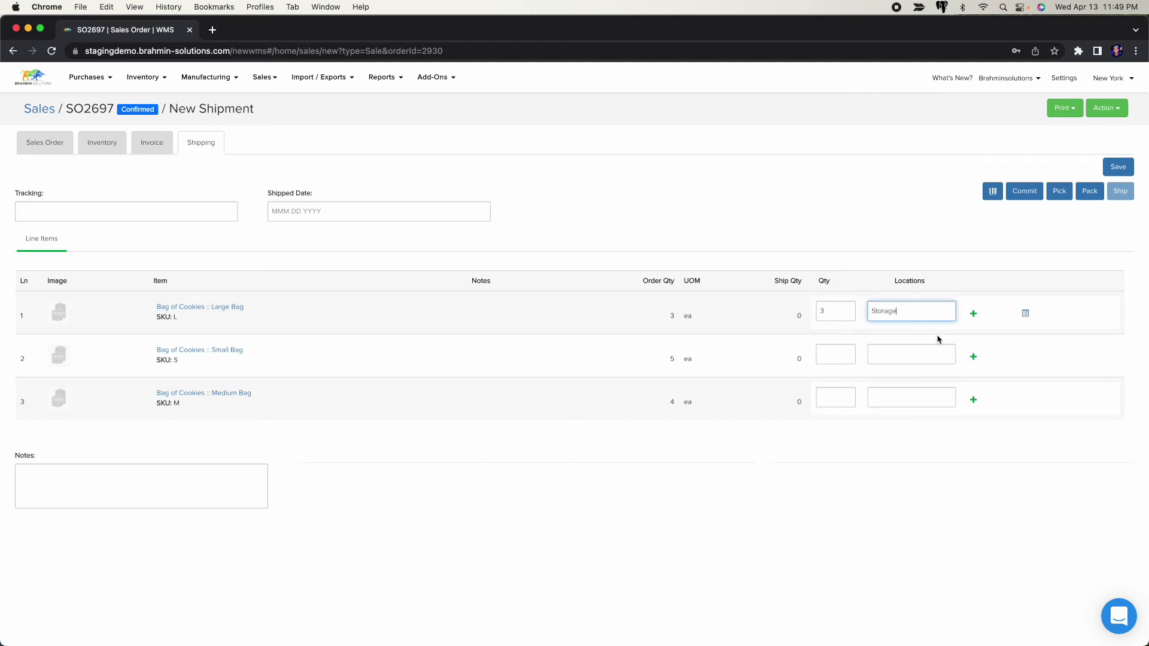
pyautogui.click(1025, 315)
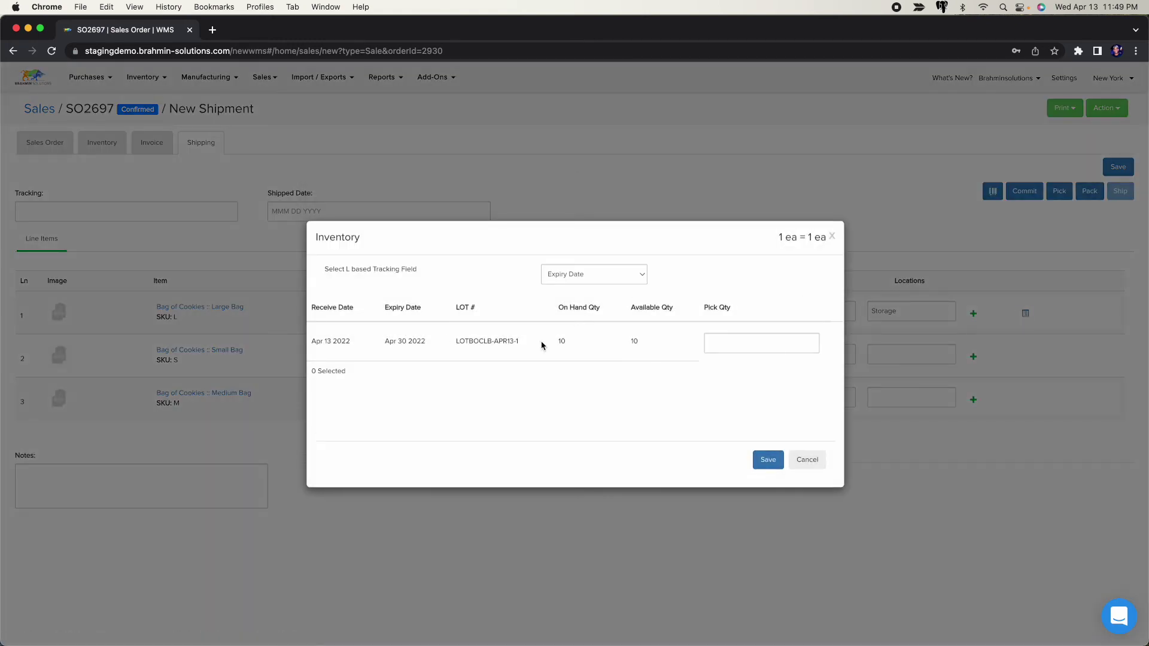
pyautogui.click(726, 341)
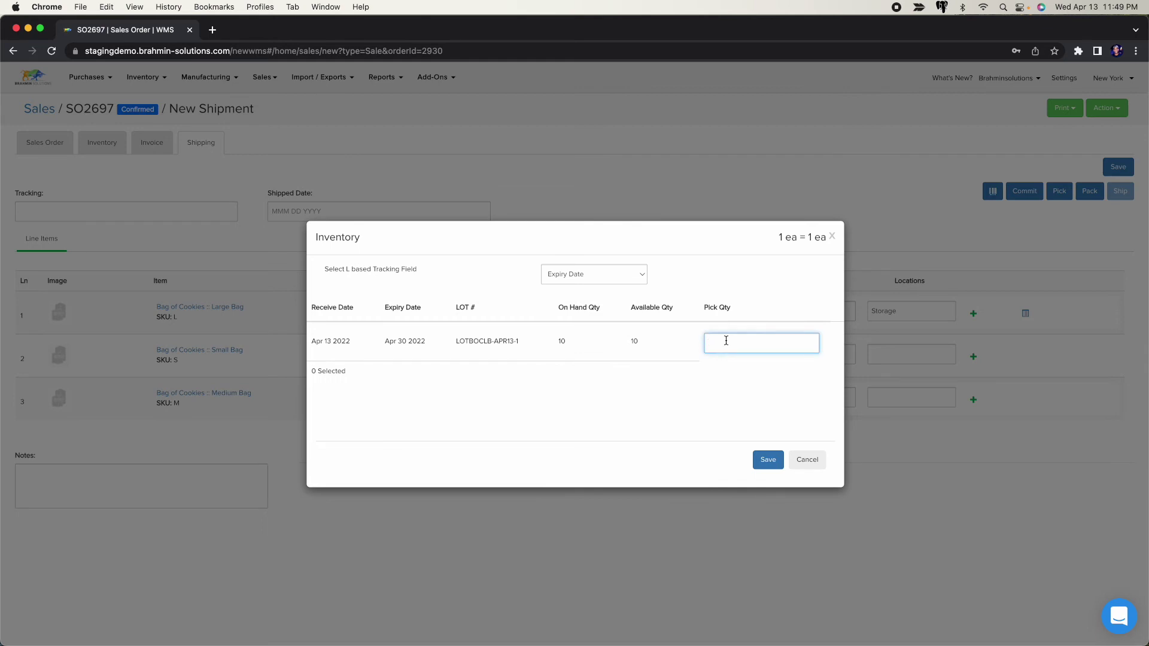
pyautogui.click(766, 459)
# Enter 5 Small Bags from Storage, picking 2 from the lot expiring May 02 2022 and 3 from the one expiring May 05 2022.
pyautogui.click(836, 356)
pyautogui.write('5')
pyautogui.click(888, 359)
pyautogui.write('st')
pyautogui.click(900, 374)
pyautogui.click(1025, 357)
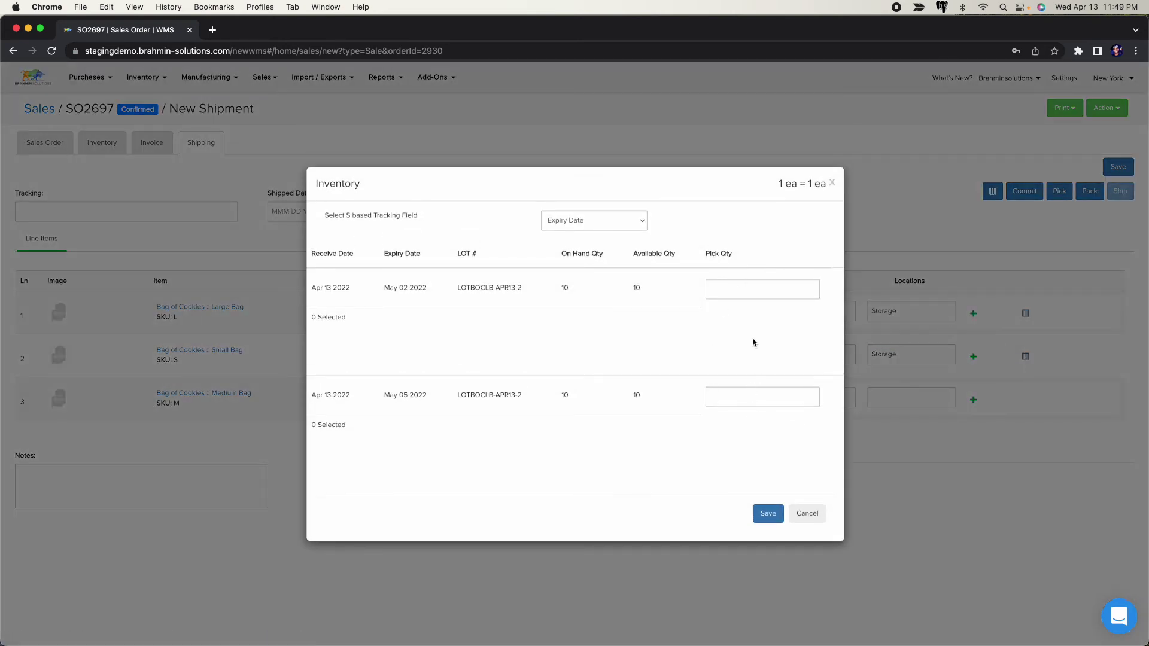
pyautogui.click(763, 296)
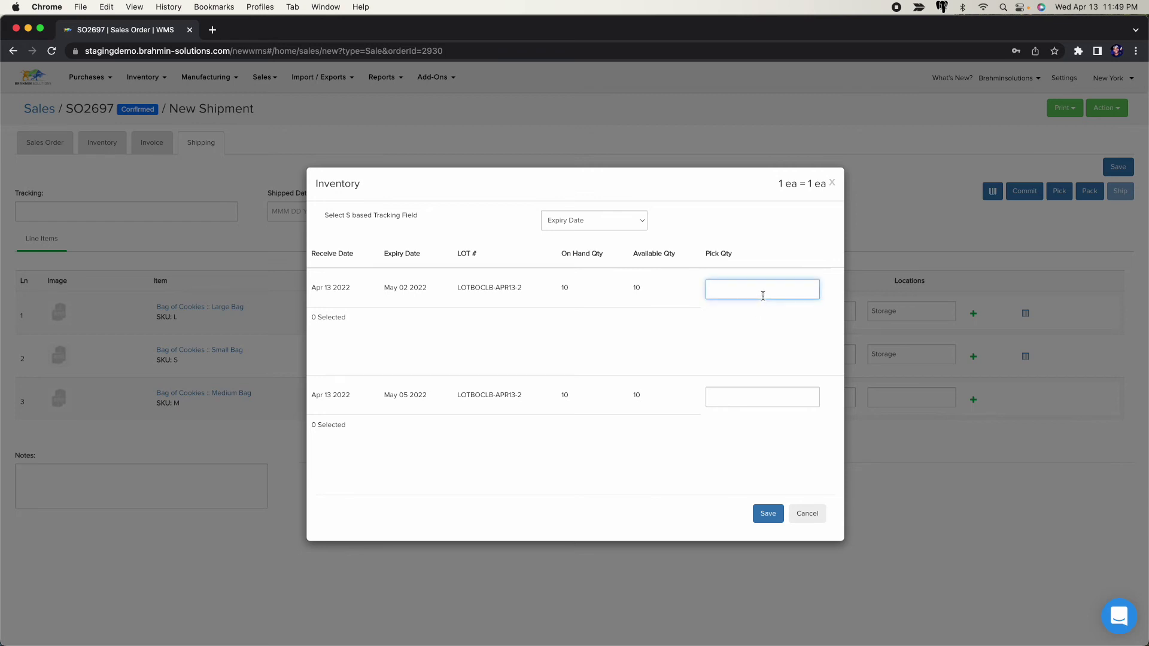
pyautogui.write('2')
pyautogui.click(723, 399)
pyautogui.write('3')
pyautogui.click(768, 513)
# Enter 4 Medium Bags from Storage and assign a pick quantity of 4 from their lot.
pyautogui.click(837, 393)
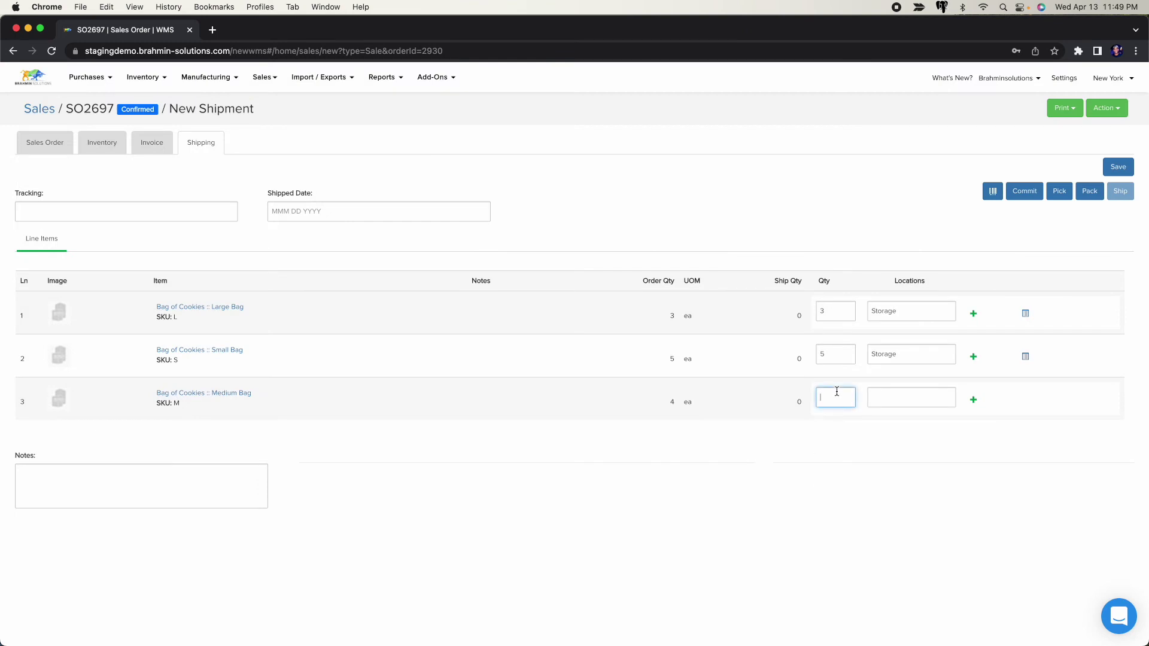
pyautogui.click(915, 397)
pyautogui.write('st')
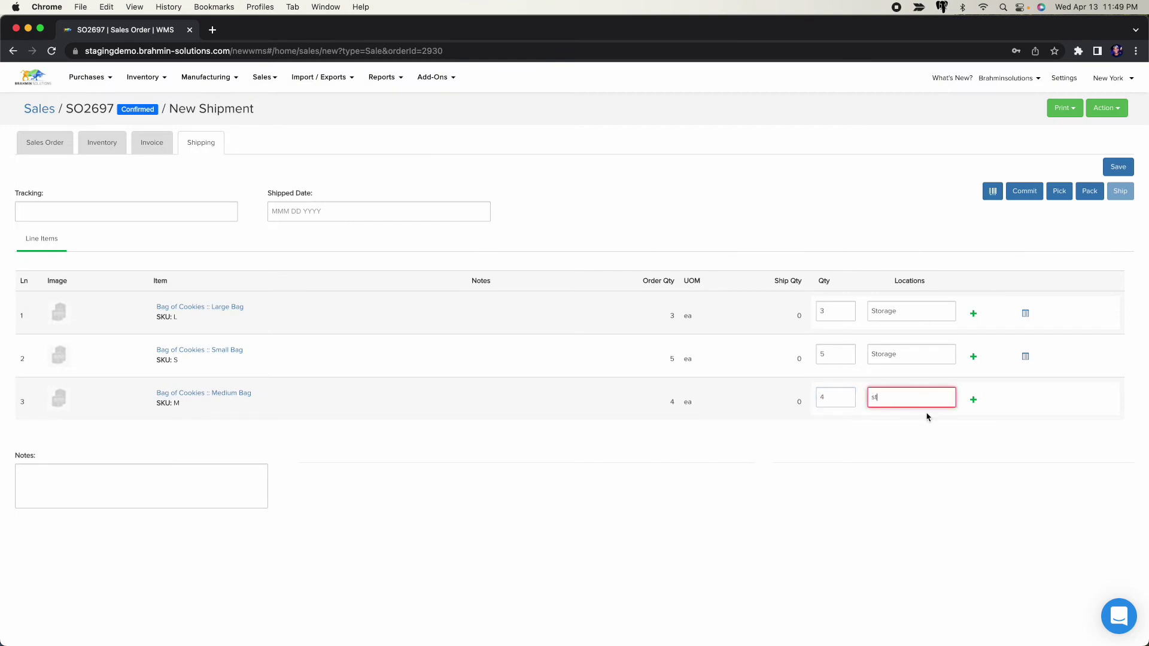
pyautogui.click(923, 423)
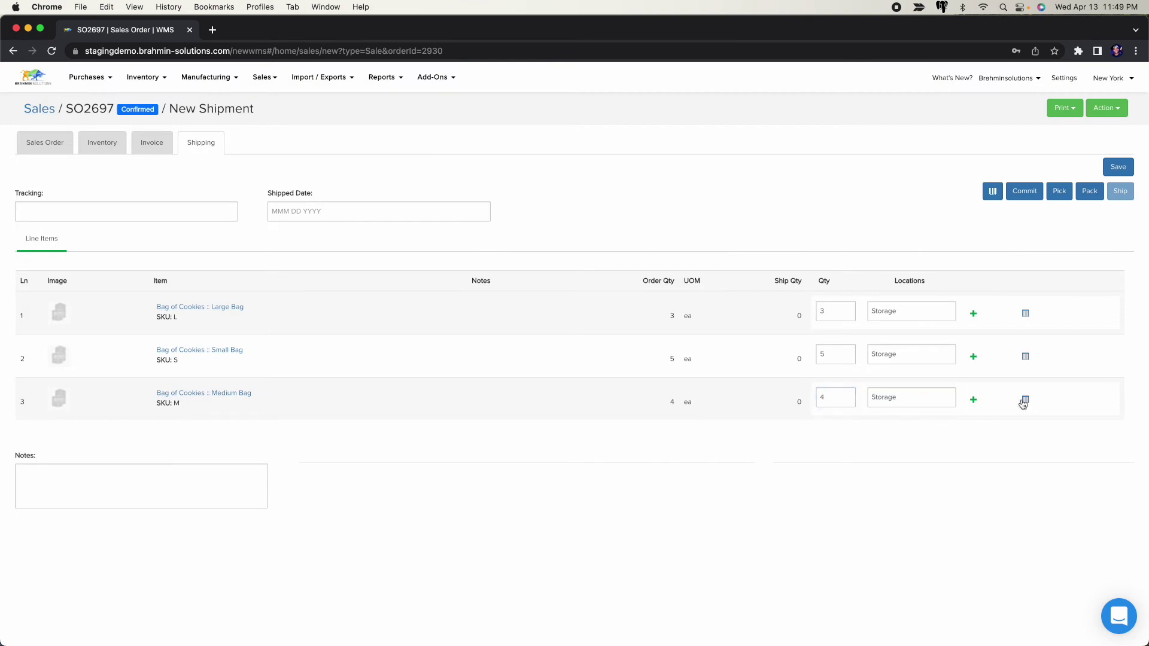
pyautogui.click(1023, 401)
pyautogui.click(733, 351)
pyautogui.write('4')
pyautogui.click(768, 459)
# Pack the shipment via Wms with USPS as the carrier.
pyautogui.click(1080, 198)
pyautogui.click(412, 352)
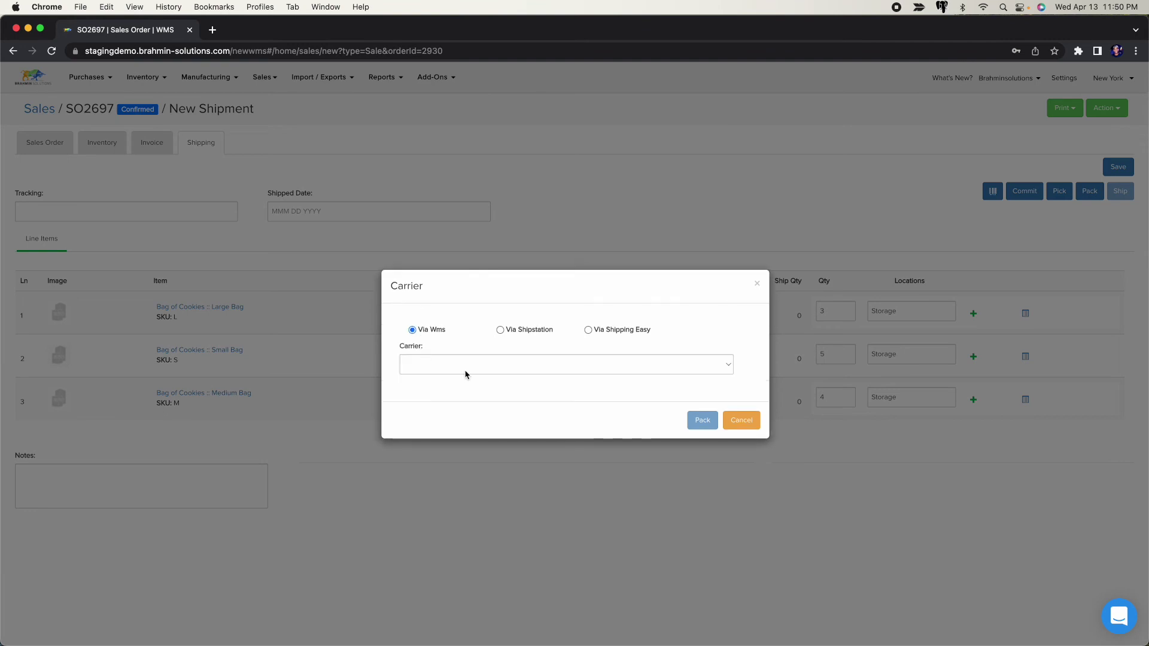
pyautogui.click(462, 365)
pyautogui.click(462, 387)
pyautogui.click(702, 419)
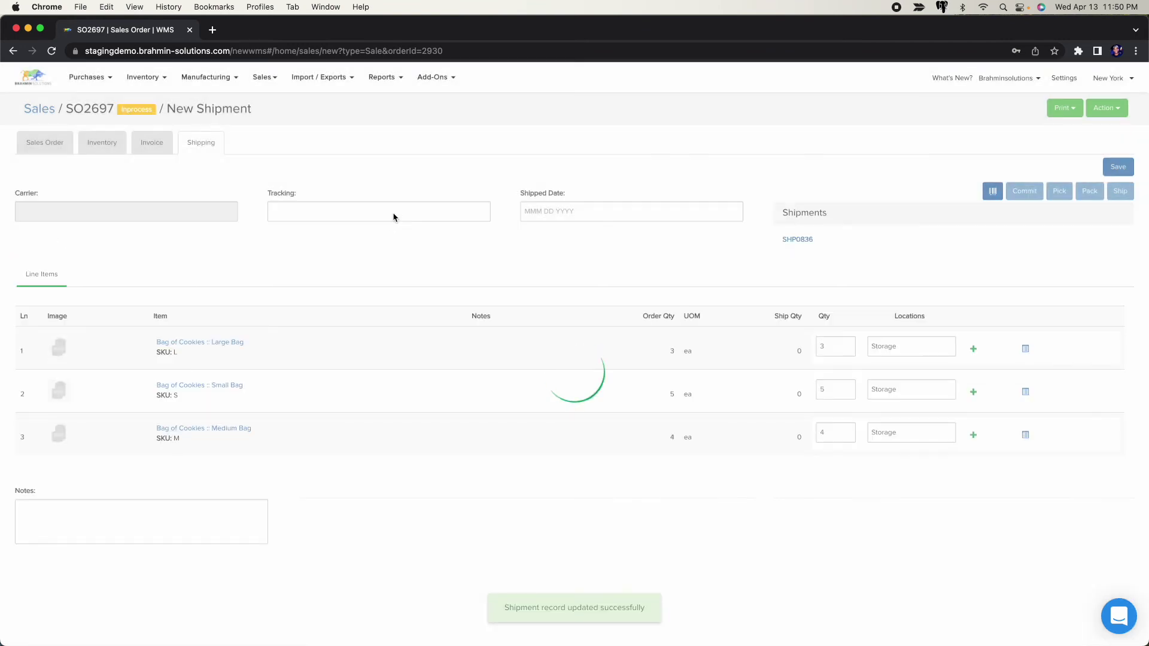
# Enter a tracking number for the packed shipment and ship it.
pyautogui.click(394, 213)
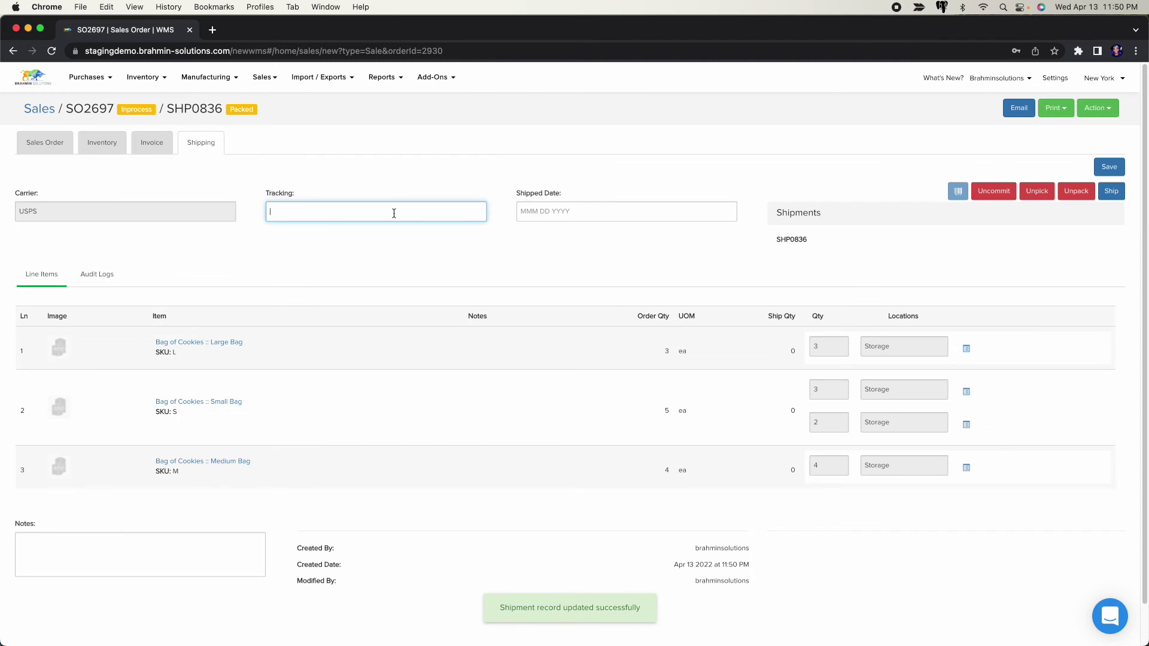
pyautogui.write('90897234234324234')
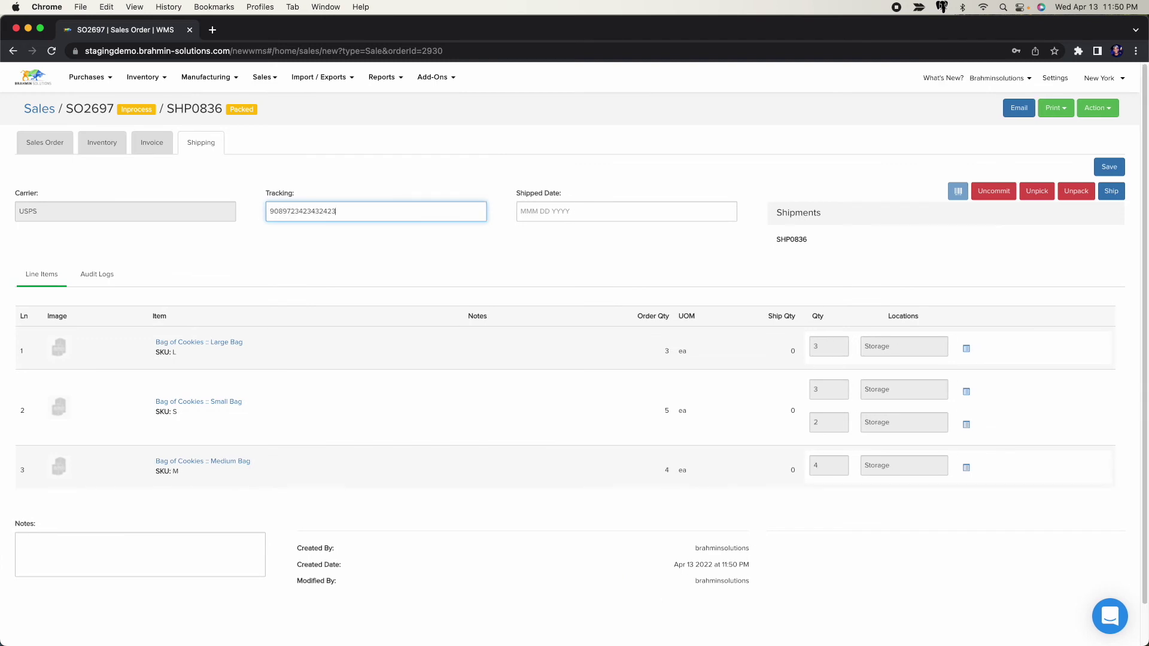
pyautogui.click(1110, 191)
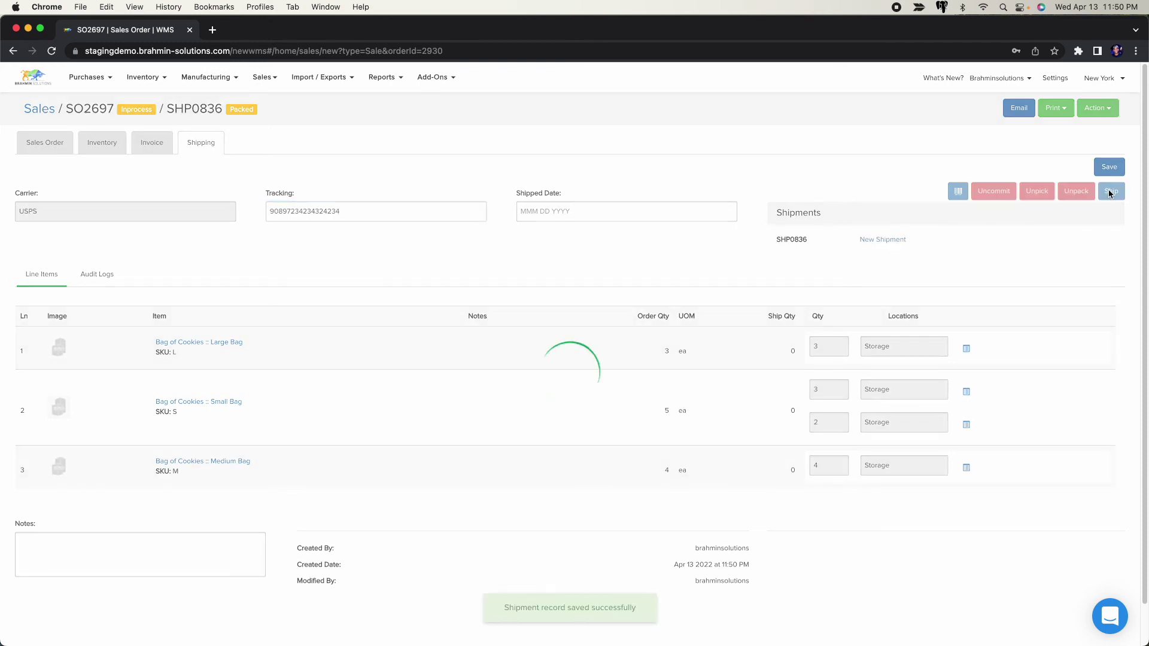
# Reopen the Batch / Expiry Report and run it filtered to the SKU Bag of Cookies :: Large Bag.
pyautogui.click(383, 84)
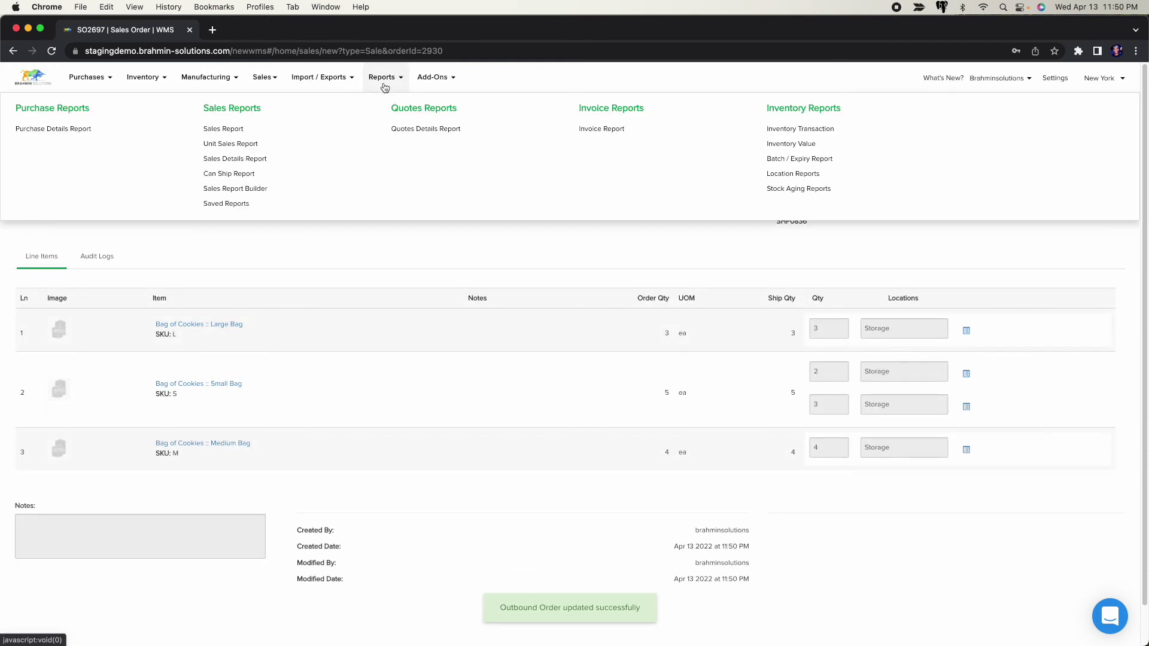
pyautogui.click(801, 159)
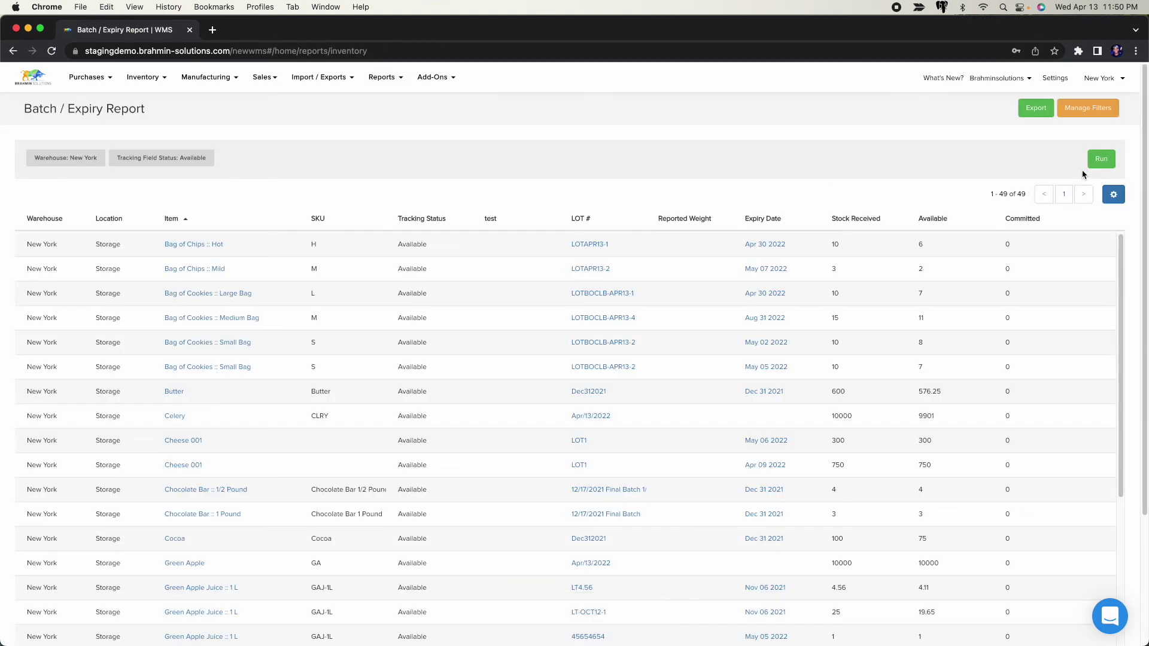
pyautogui.click(1088, 113)
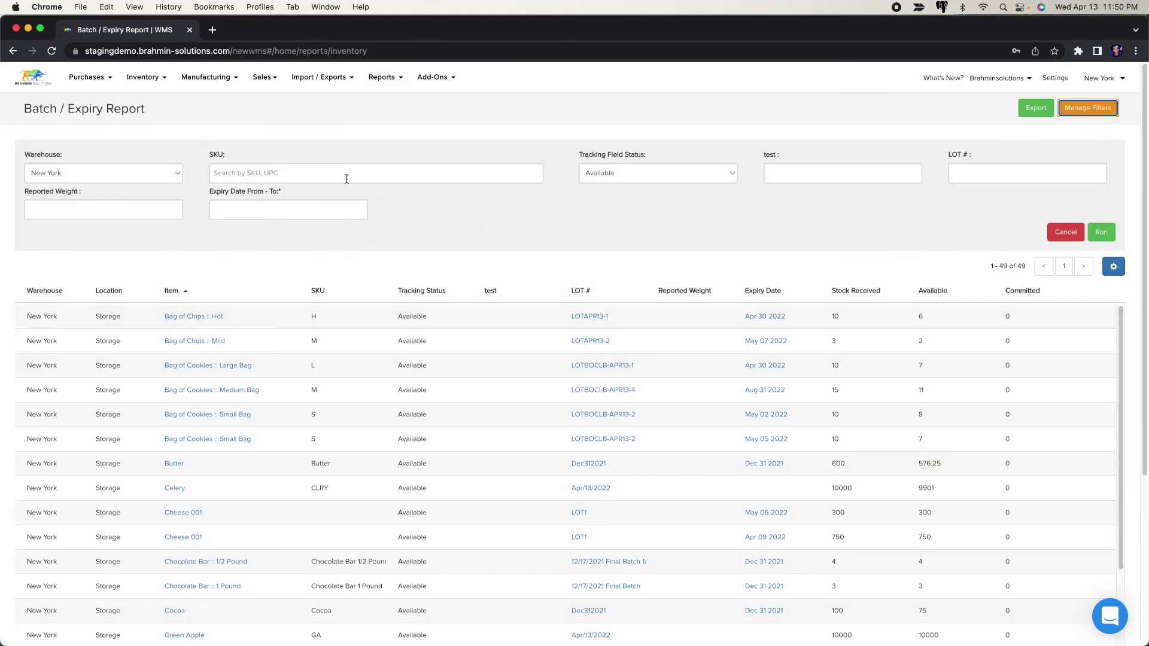
pyautogui.click(347, 174)
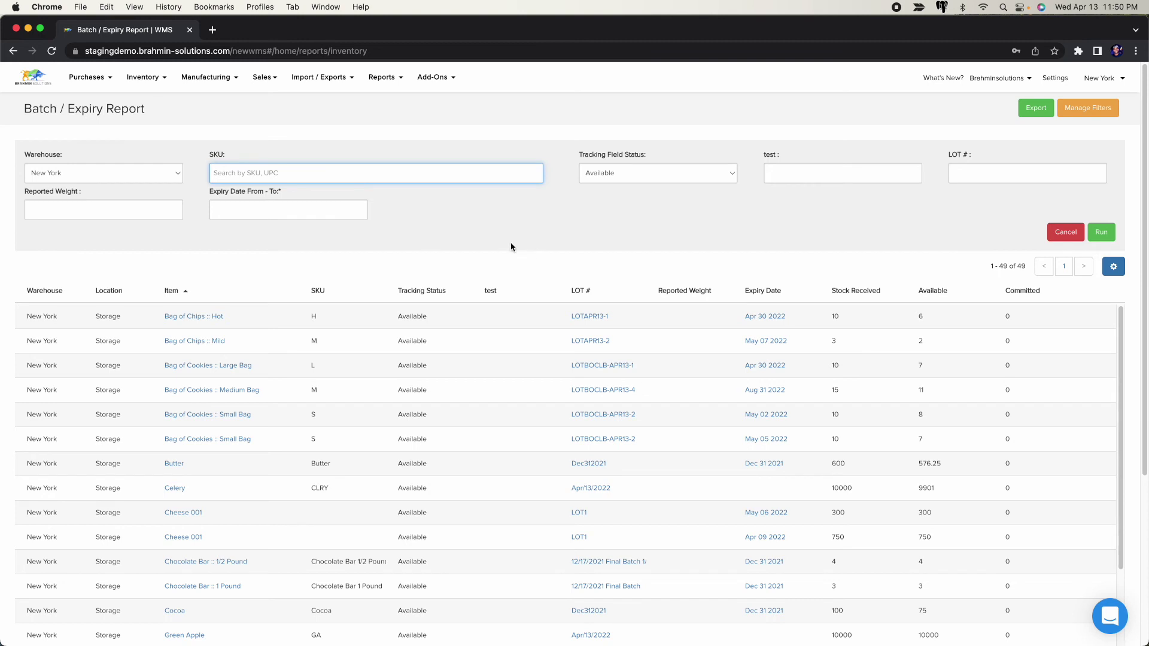
pyautogui.write('bag')
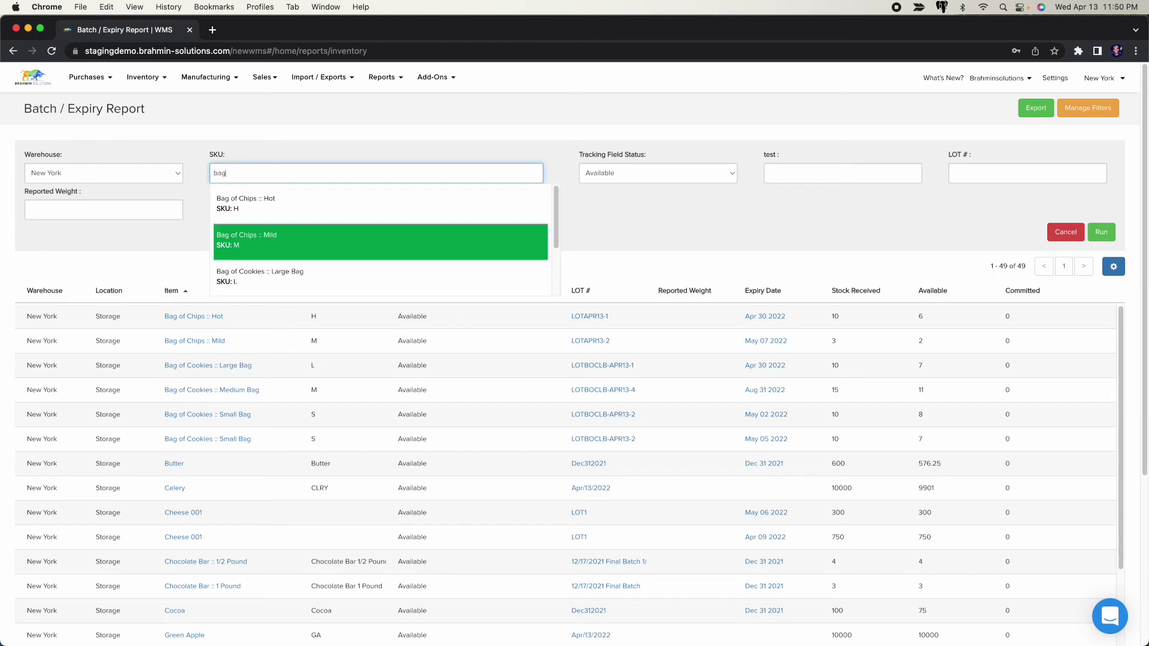
pyautogui.write(' of coo')
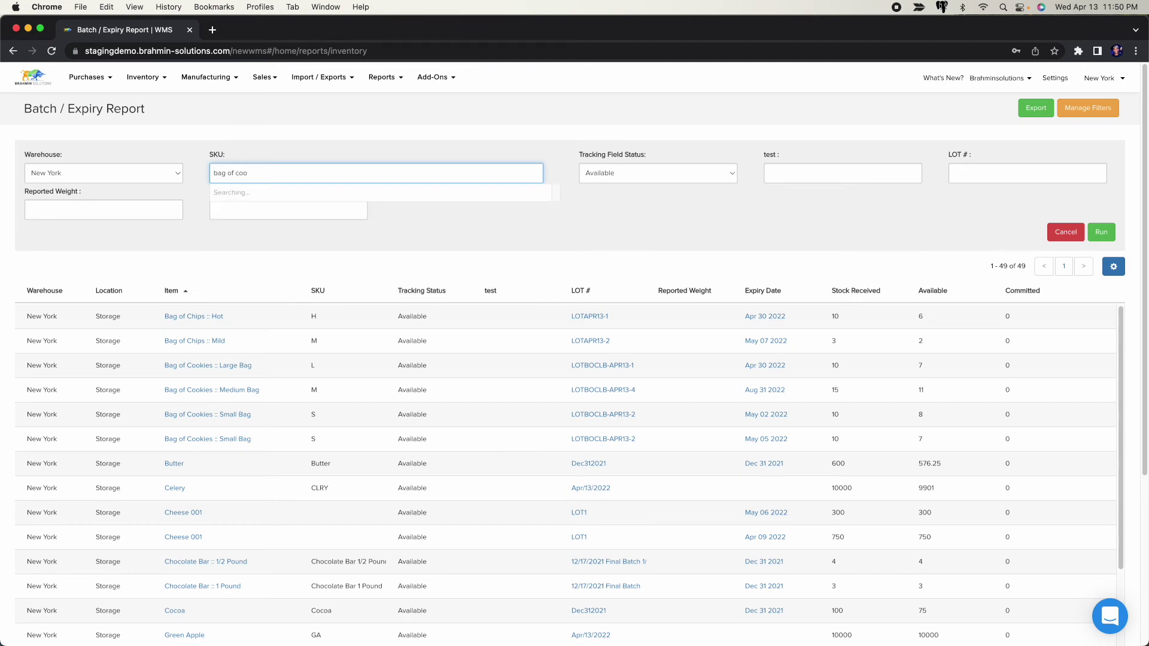
pyautogui.click(353, 227)
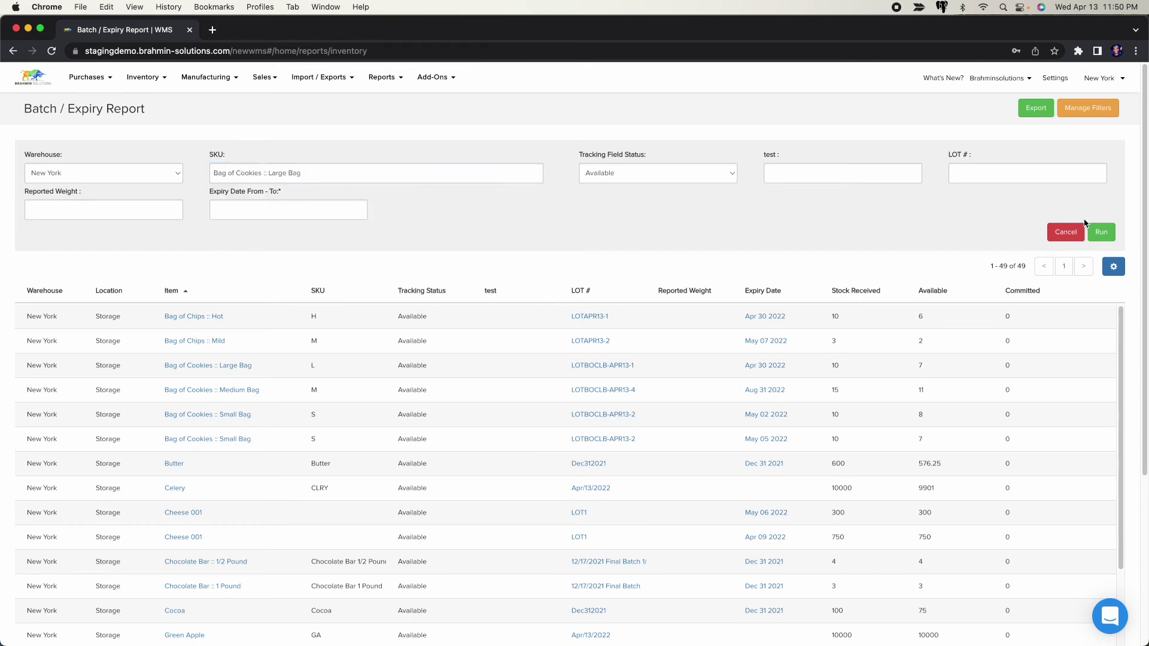
pyautogui.click(1100, 232)
# Hide the SKU, test and Reported Weight columns of the report and view the transaction history of the Large Bag lot.
pyautogui.click(1124, 197)
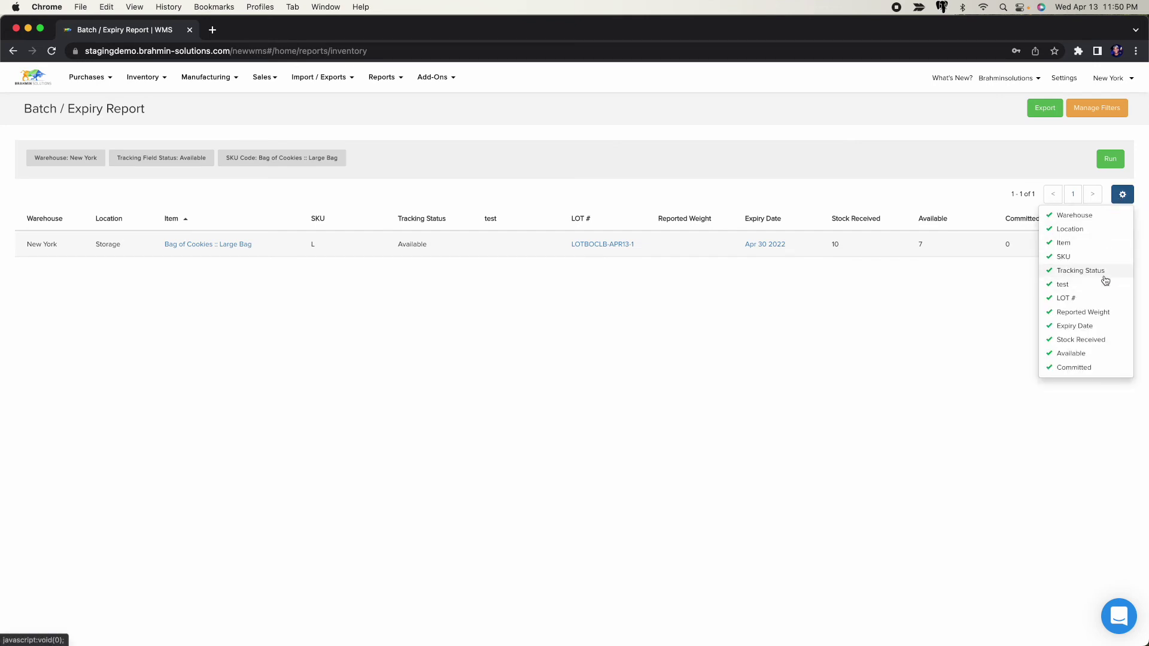
pyautogui.click(1087, 285)
pyautogui.click(1088, 312)
pyautogui.click(1077, 257)
pyautogui.click(781, 357)
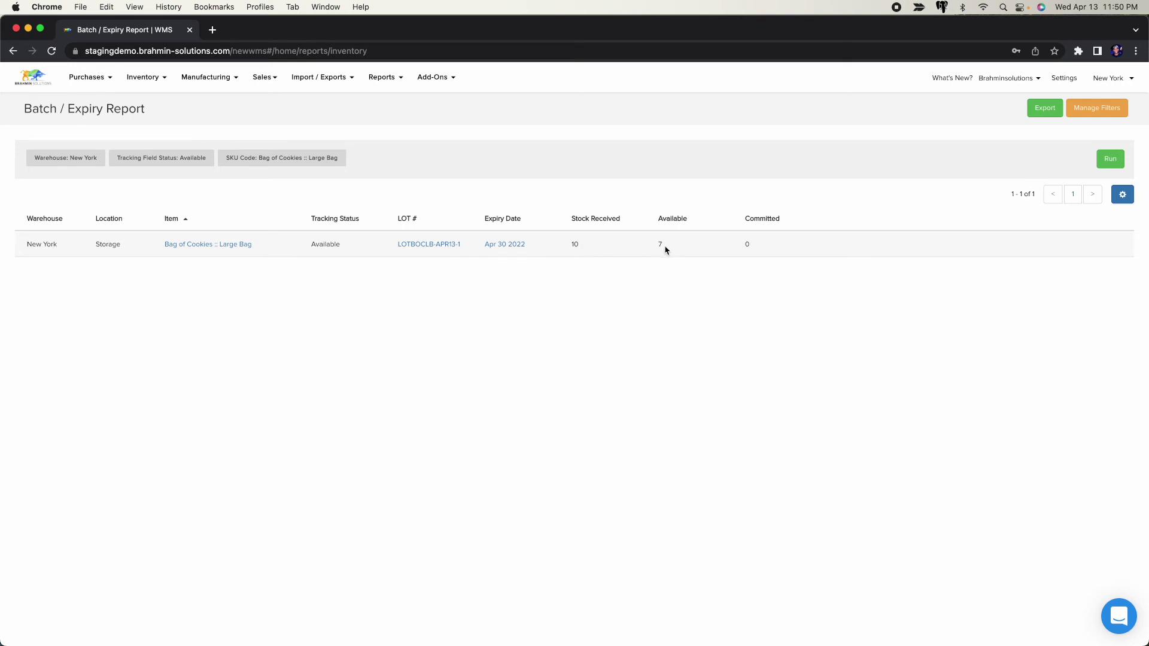
pyautogui.click(419, 245)
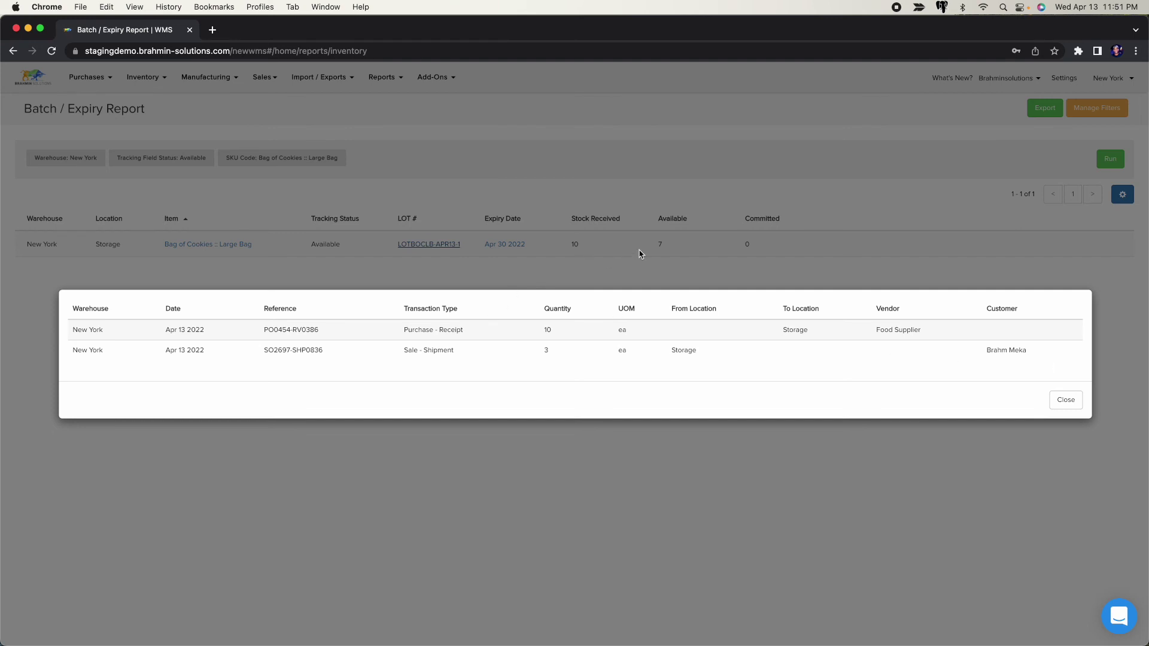
pyautogui.click(1065, 399)
# Rerun the Batch / Expiry Report filtered to the SKU Bag of Cookies :: Small Bag.
pyautogui.click(1095, 109)
pyautogui.tripleClick(318, 172)
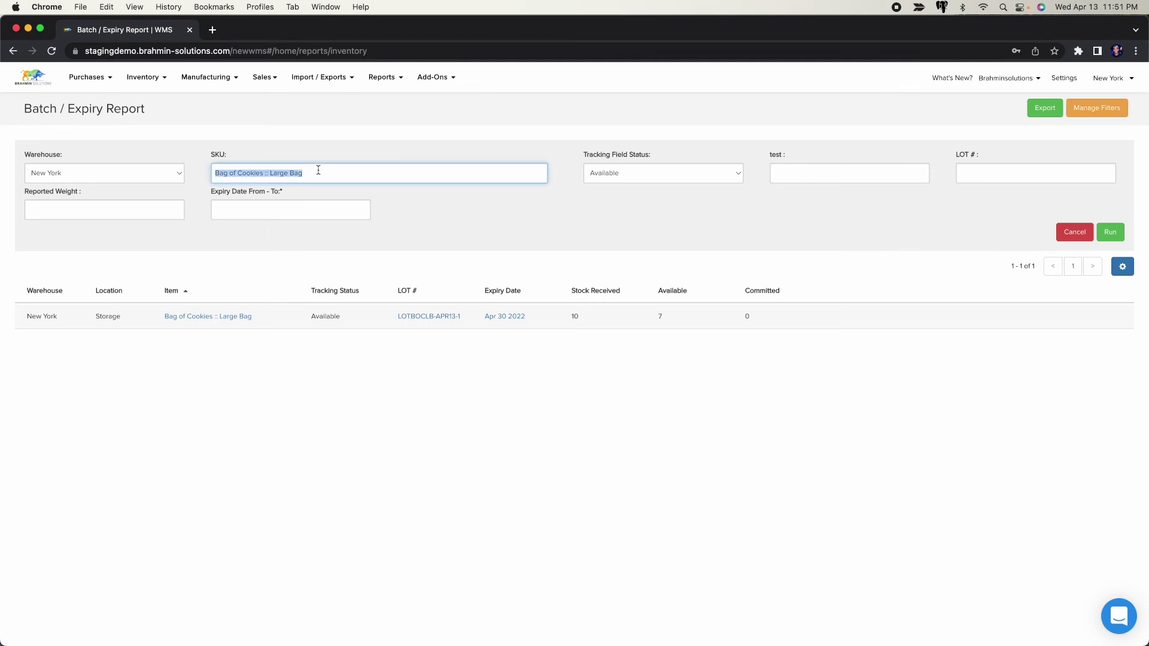
pyautogui.write('bag of')
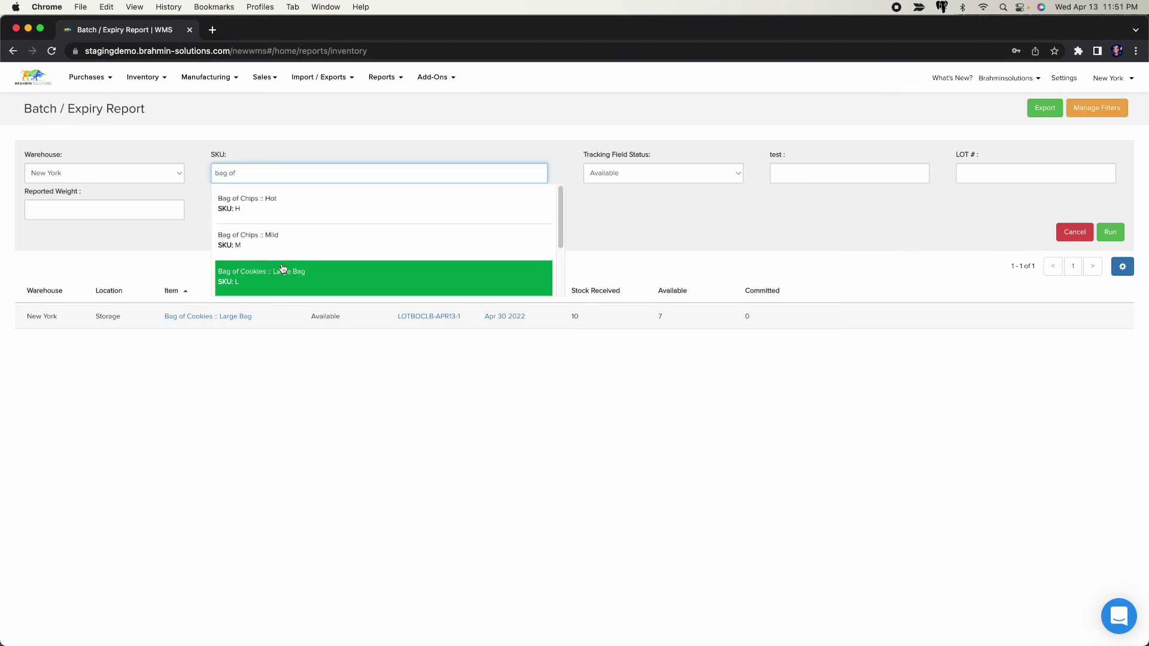
pyautogui.write(' coo')
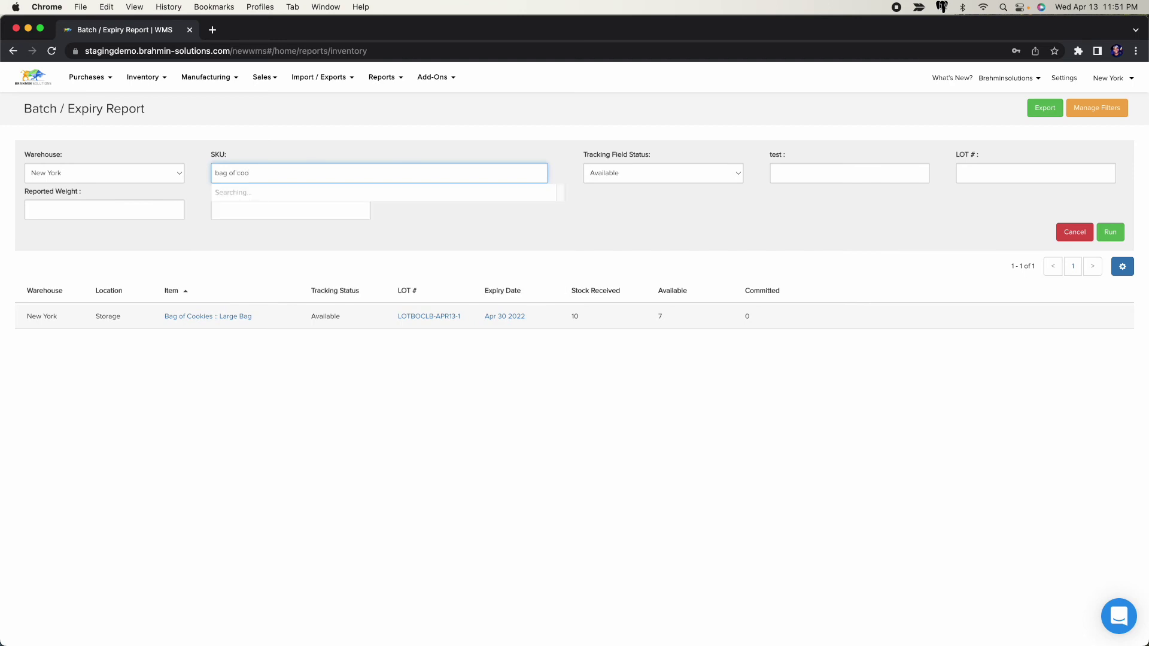
pyautogui.click(338, 248)
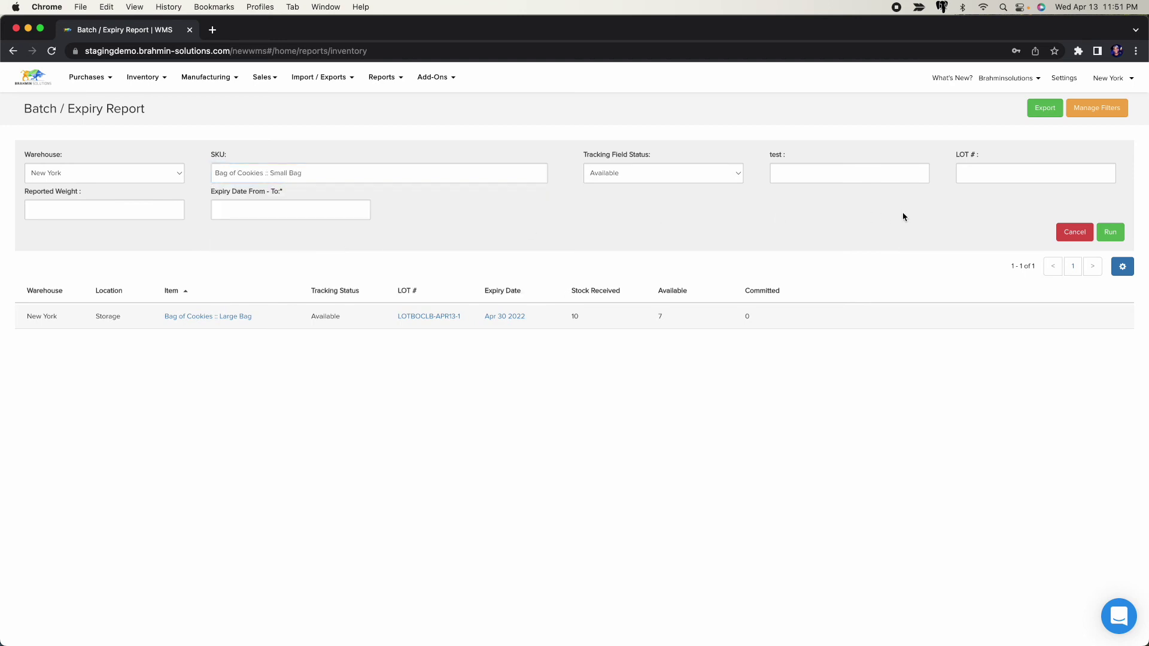
pyautogui.click(1110, 233)
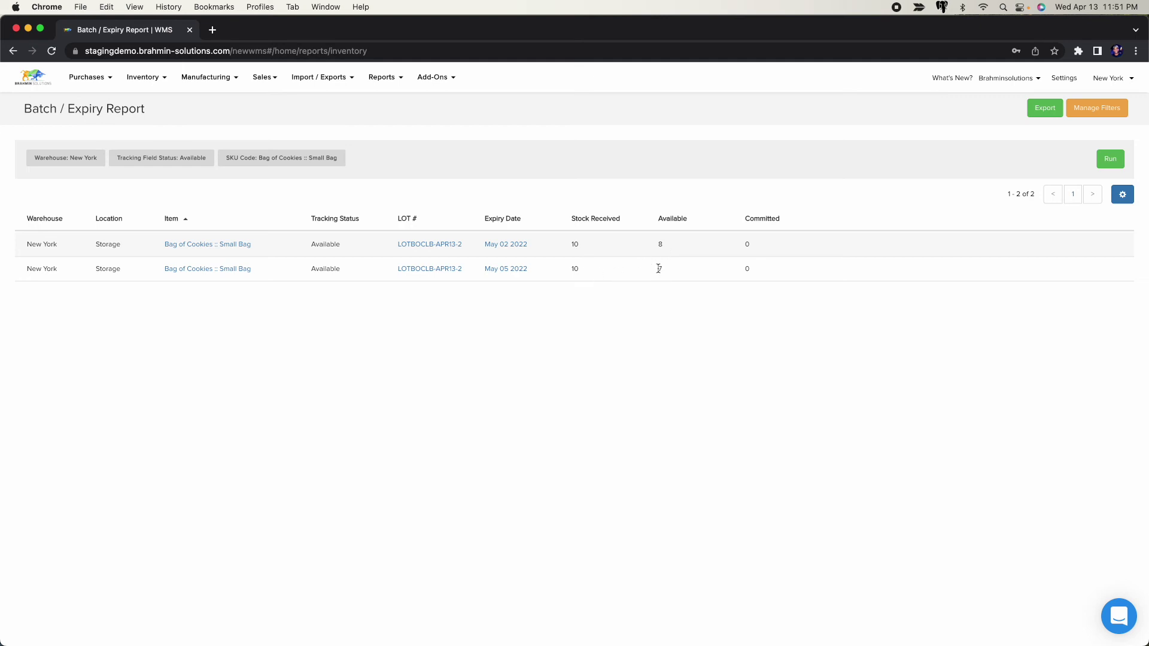
# View the transaction history of each Small Bag lot, expiring May 02 2022 and May 05 2022.
pyautogui.click(422, 246)
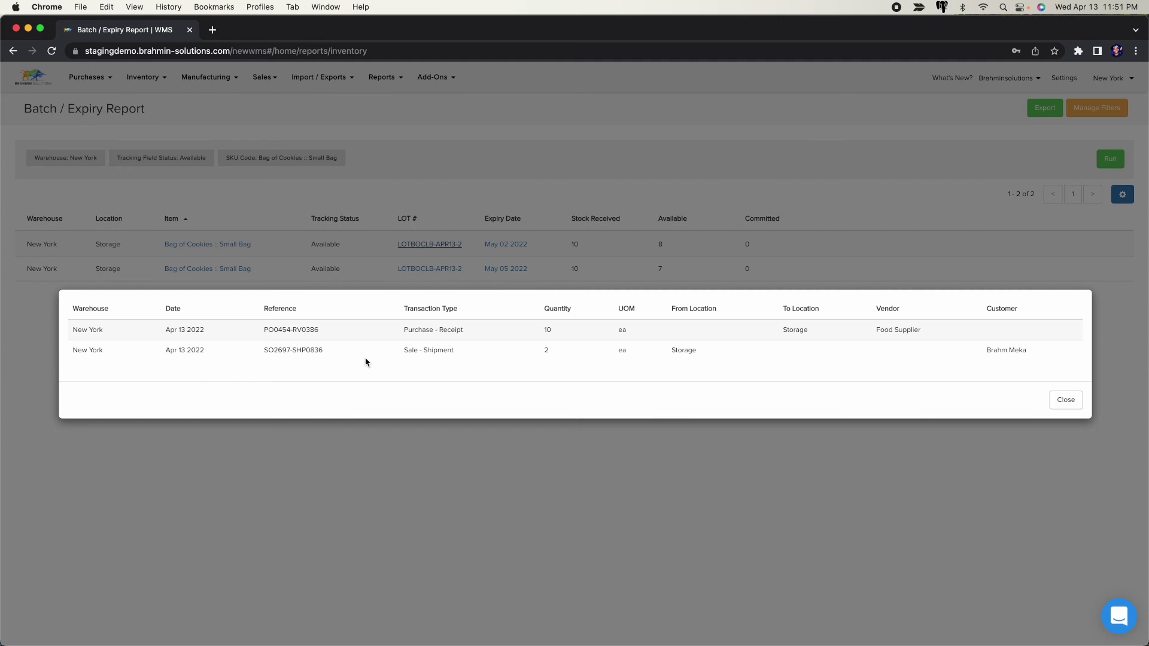
pyautogui.click(1064, 399)
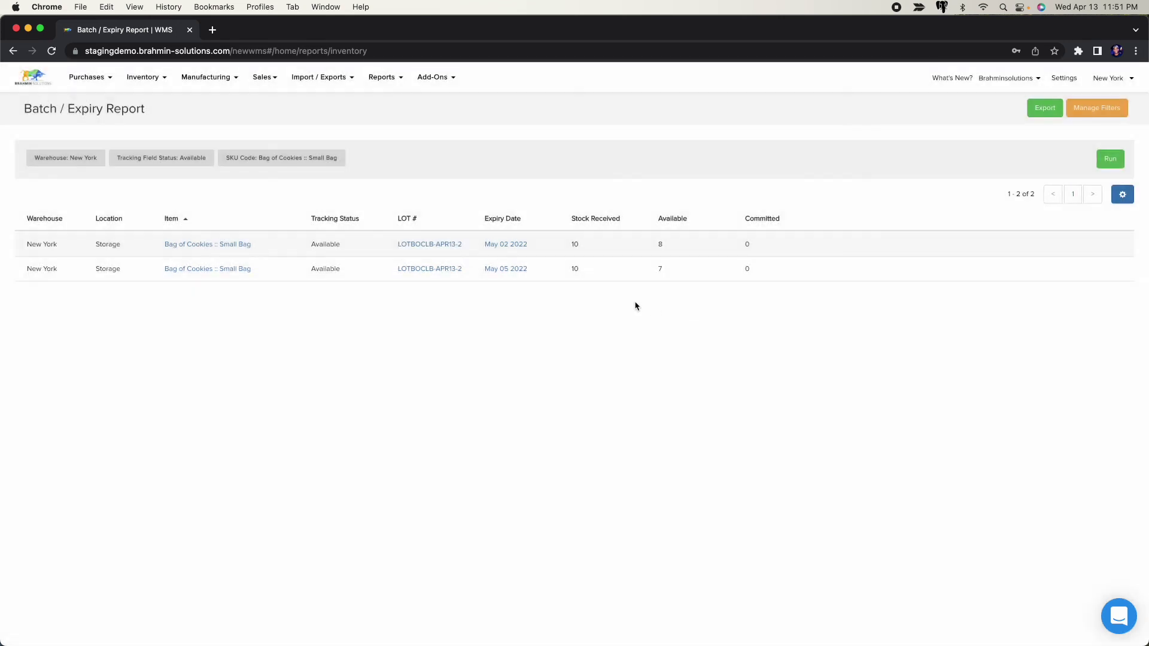
pyautogui.click(441, 270)
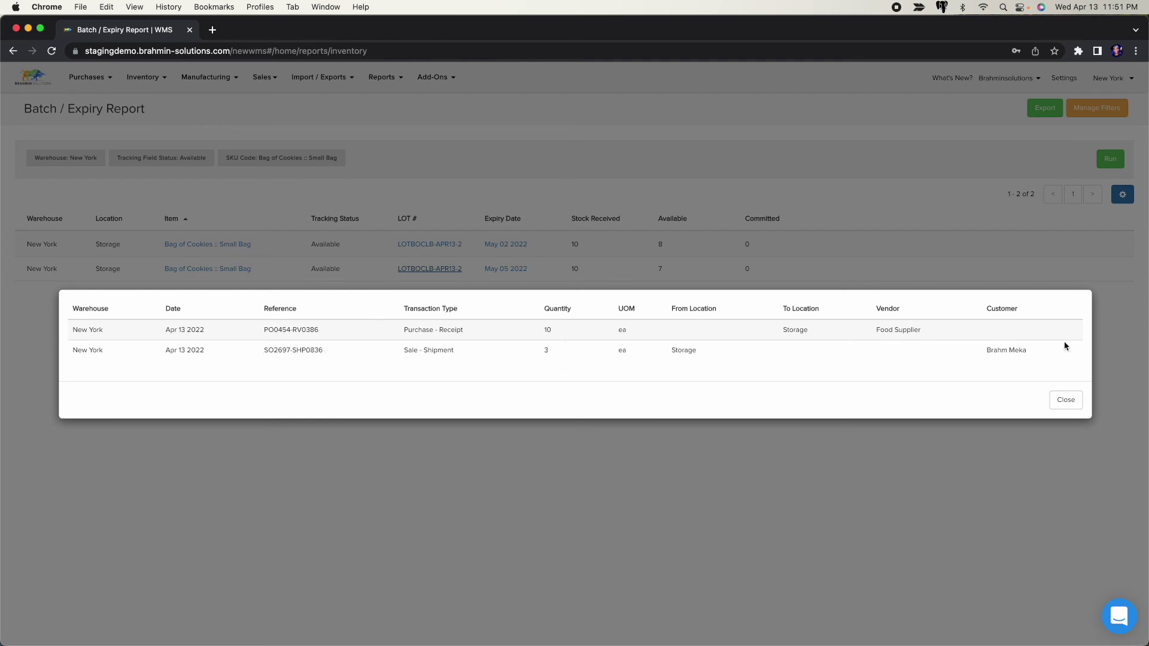
pyautogui.click(1068, 400)
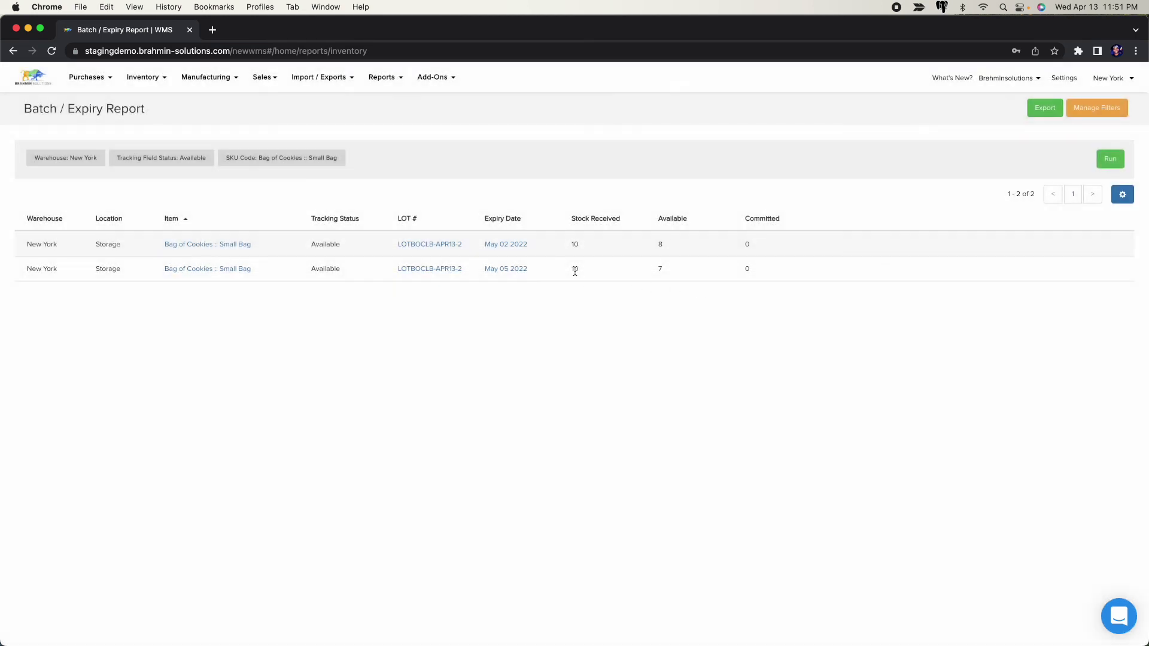
# Run the report by LOT # LOTBOCLB-APR13-2 without a SKU filter and view the transactions of the lot expiring May 05 2022.
pyautogui.click(1117, 115)
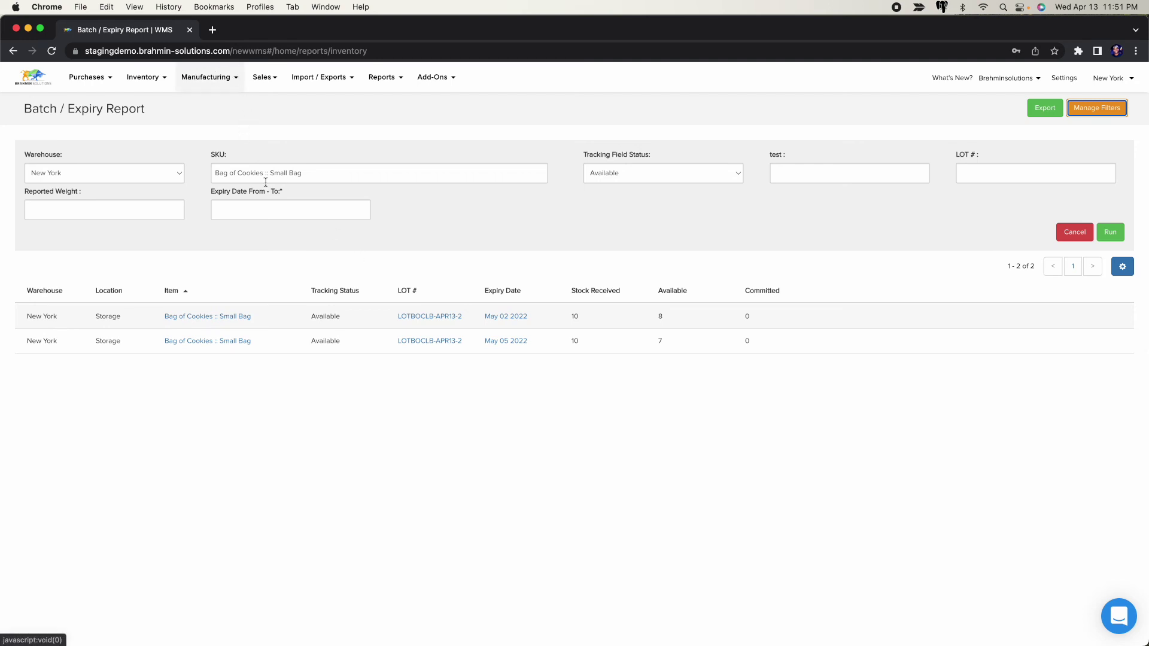
pyautogui.click(434, 342)
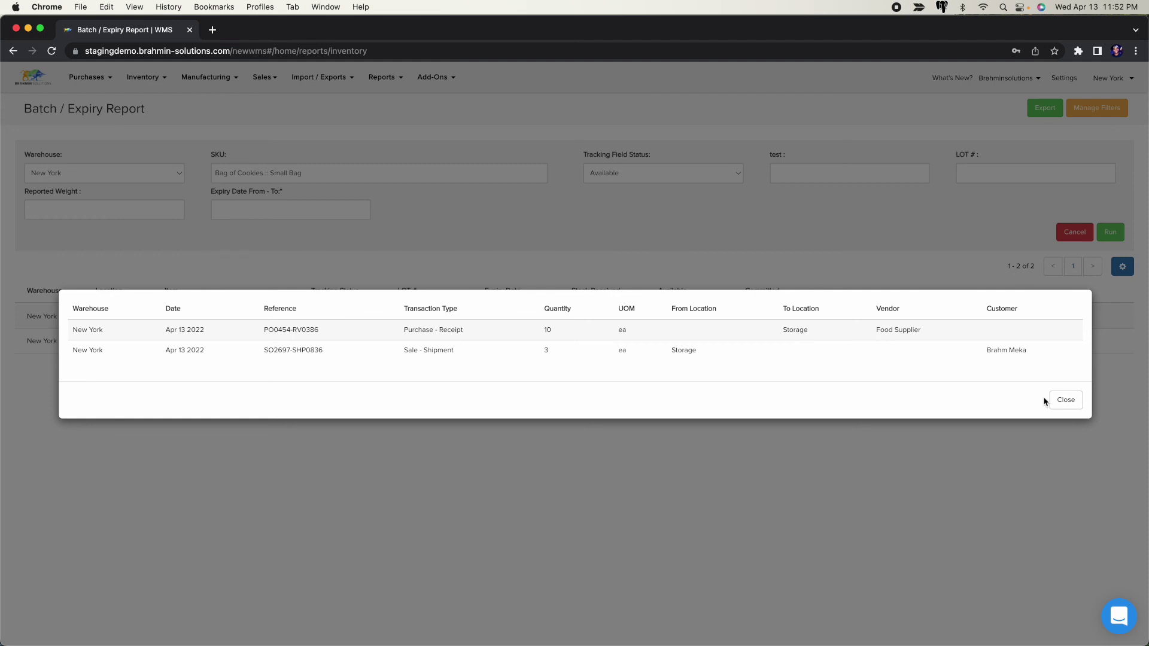
pyautogui.click(1065, 400)
pyautogui.moveTo(470, 345); pyautogui.dragTo(396, 345)
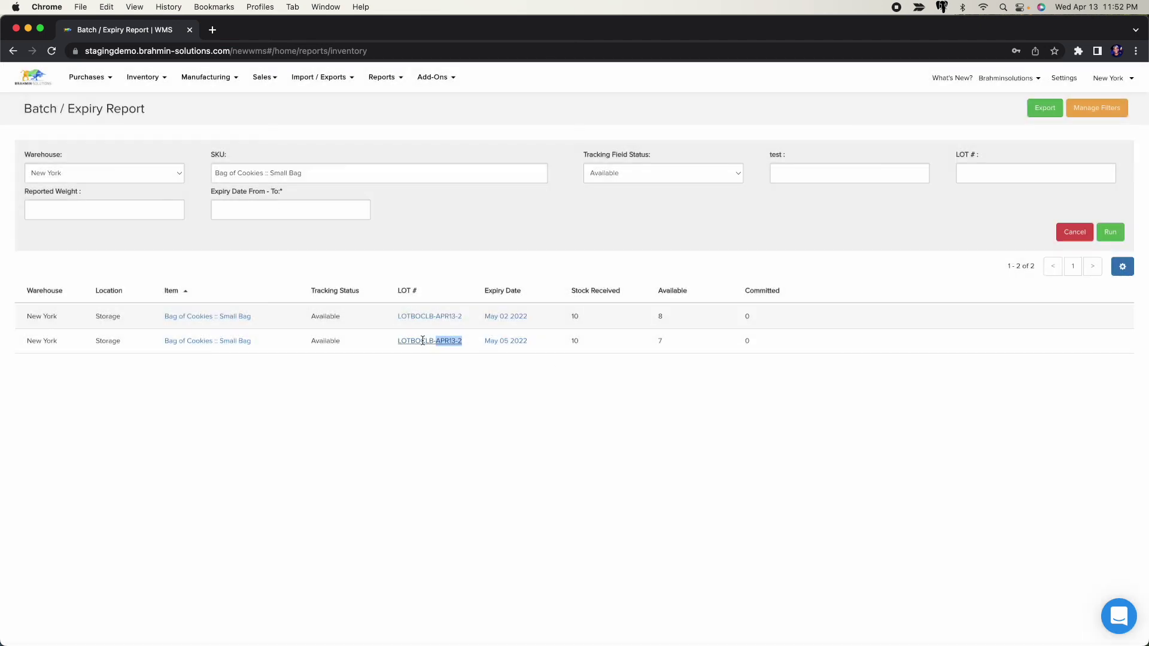
pyautogui.press('super+c')
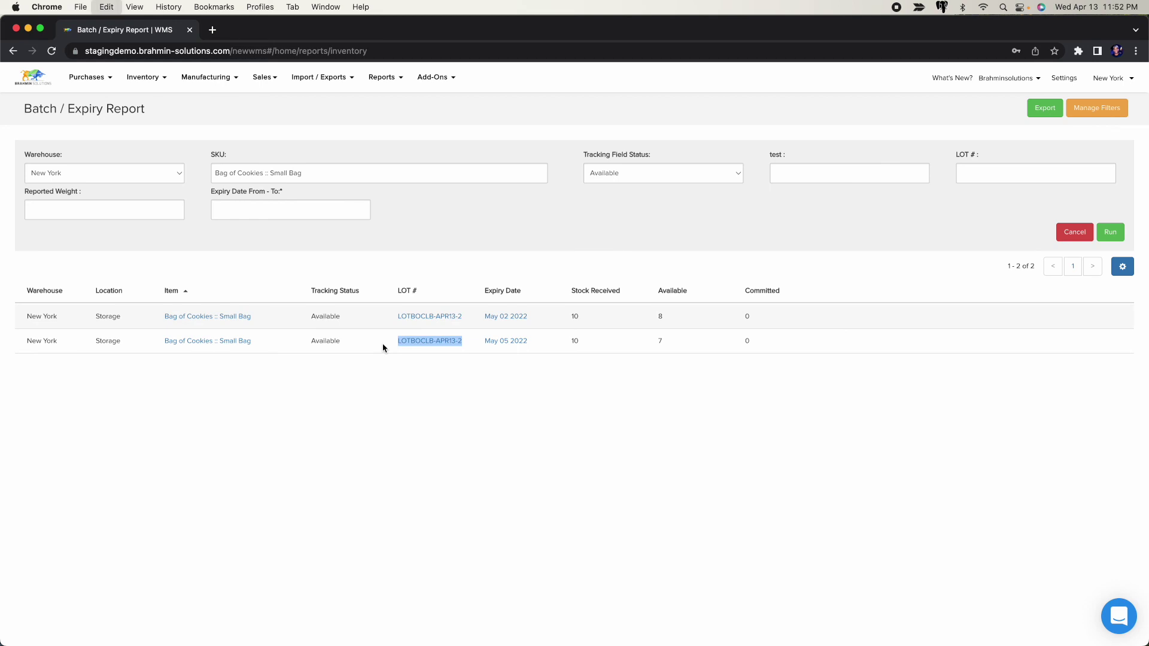
pyautogui.tripleClick(438, 171)
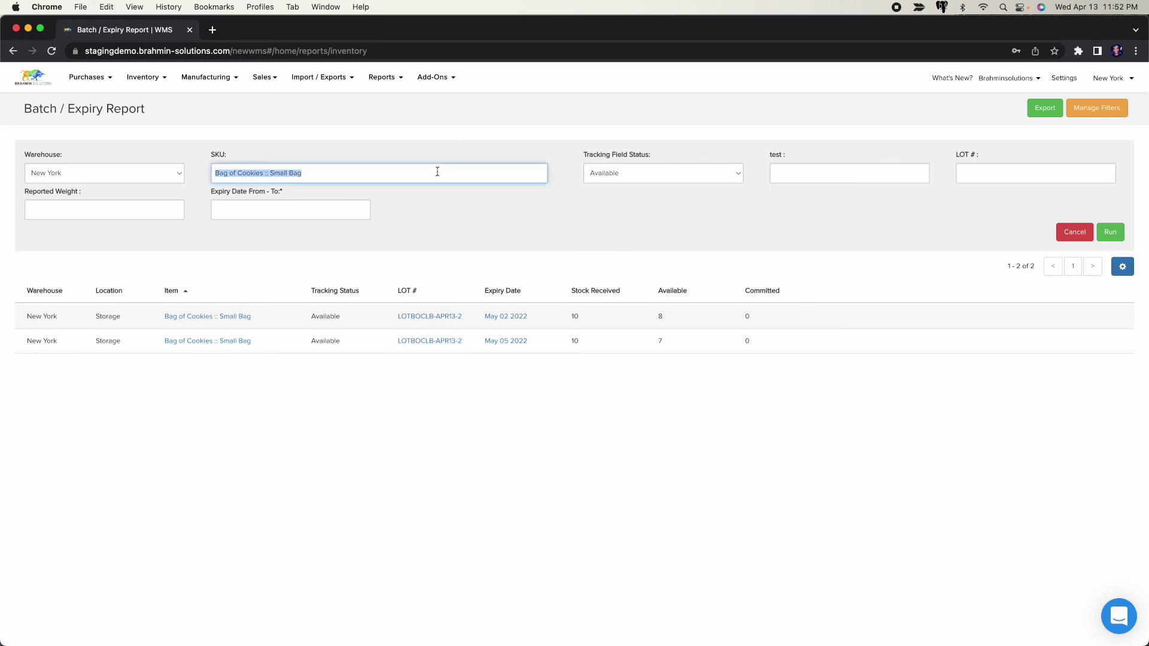
pyautogui.press('BackSpace')
pyautogui.click(981, 179)
pyautogui.press('super+v')
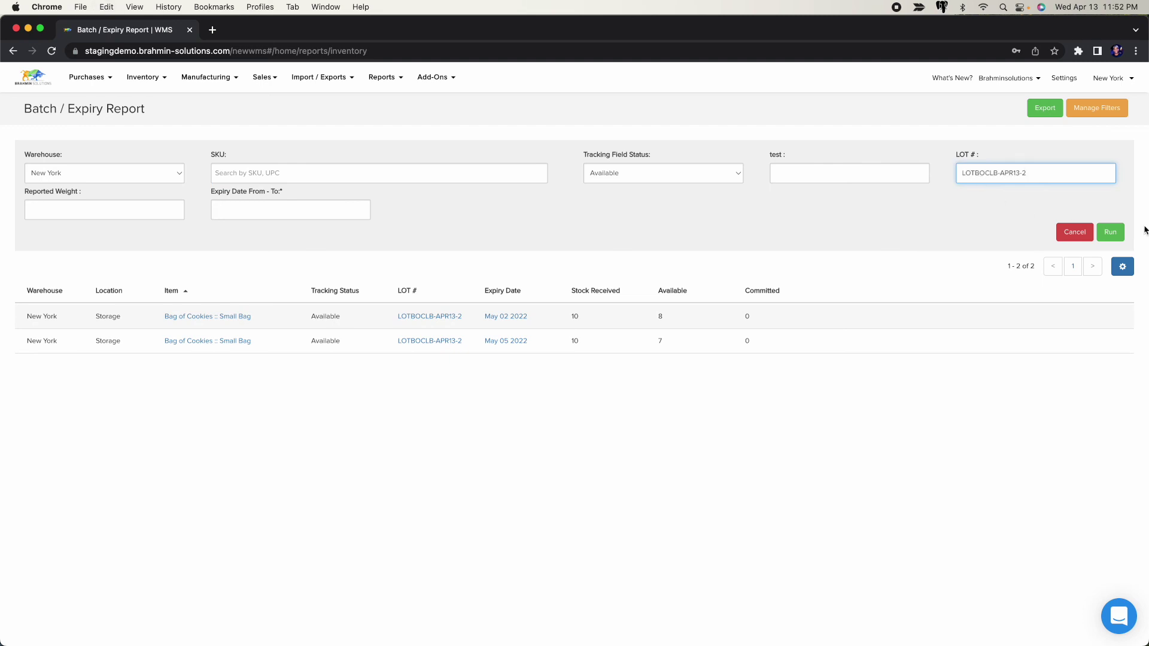
pyautogui.click(1107, 232)
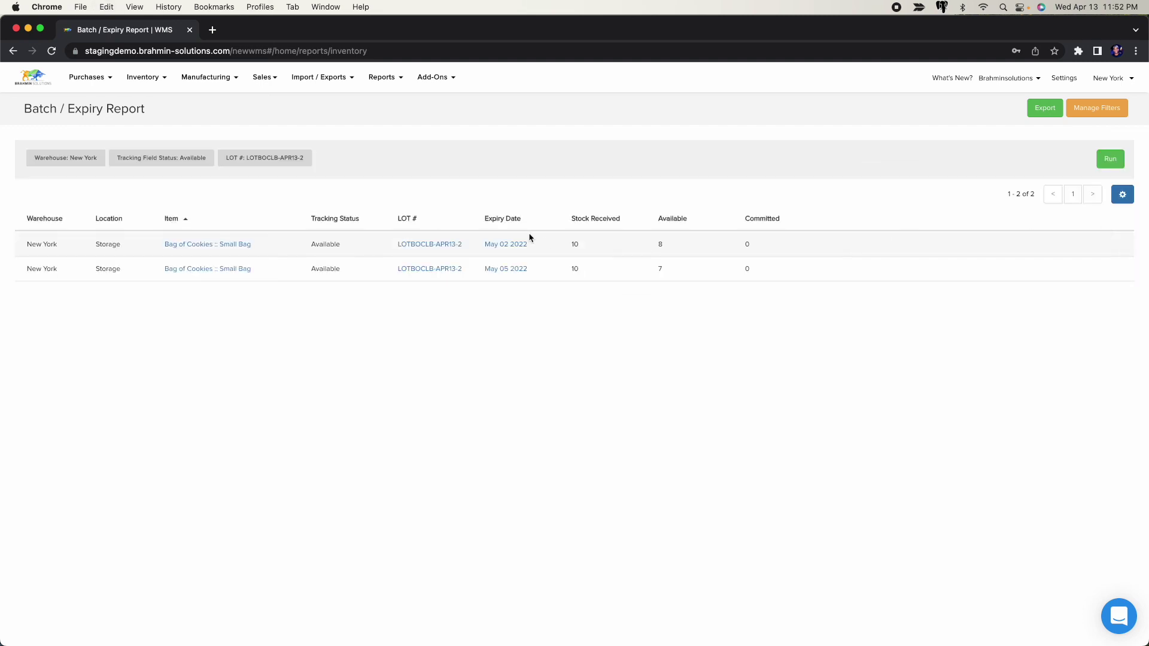
pyautogui.click(453, 271)
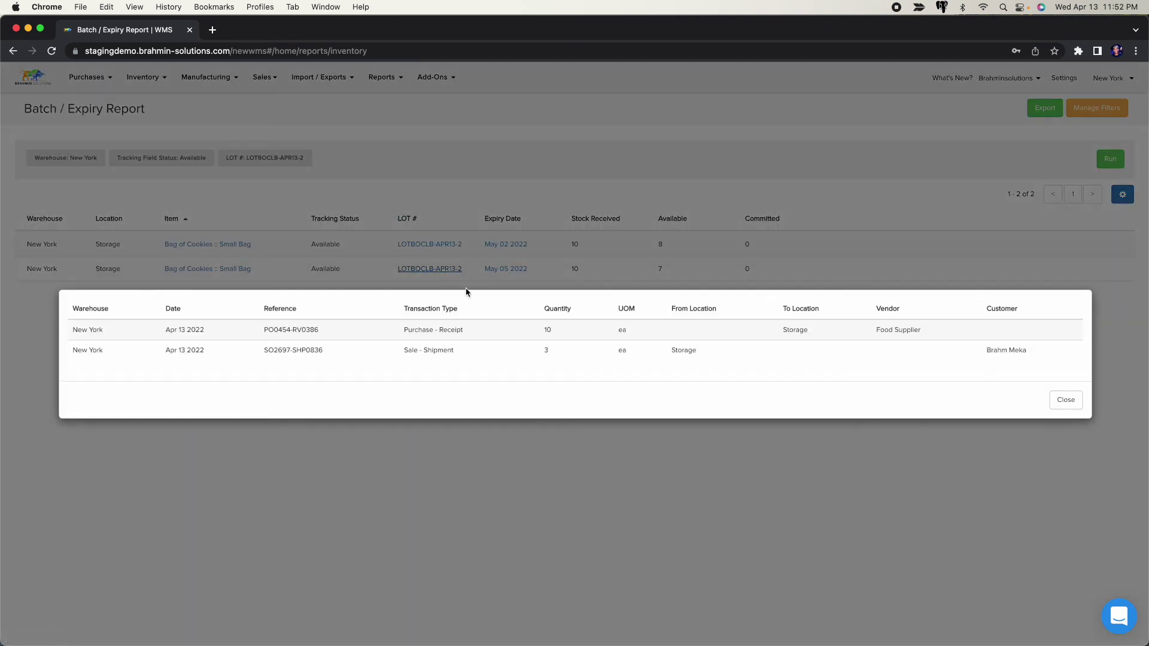
pyautogui.click(1066, 401)
# Set the Tracking Field Status filter to Unavailable and run the report for the same lot.
pyautogui.click(1105, 108)
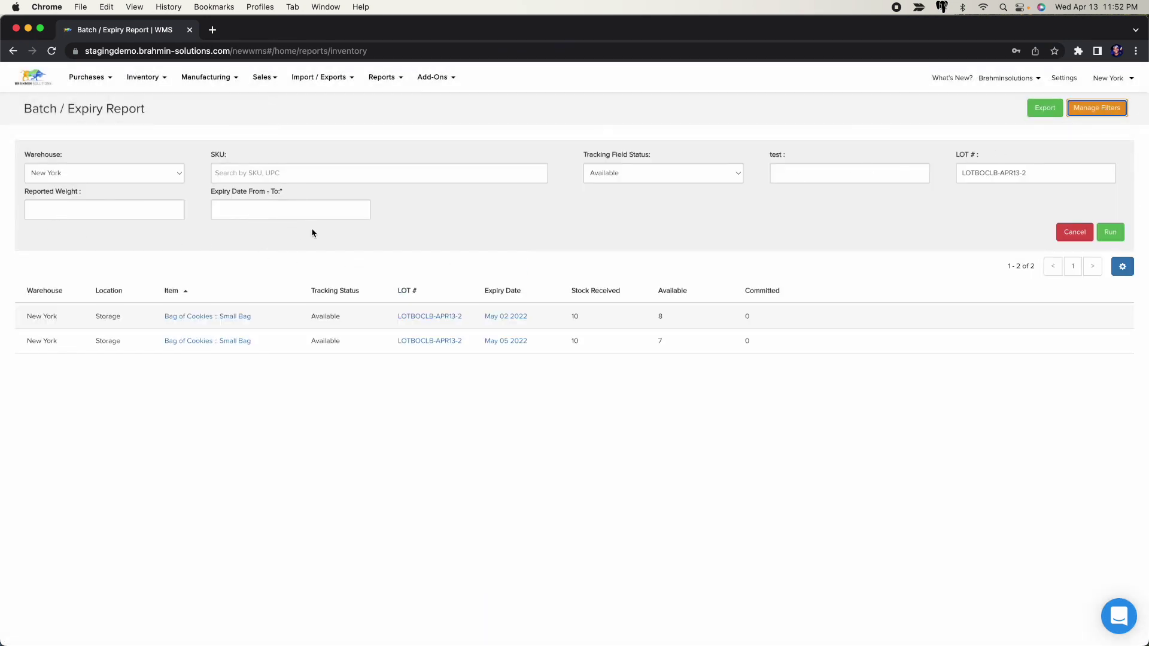
pyautogui.click(322, 214)
pyautogui.click(551, 213)
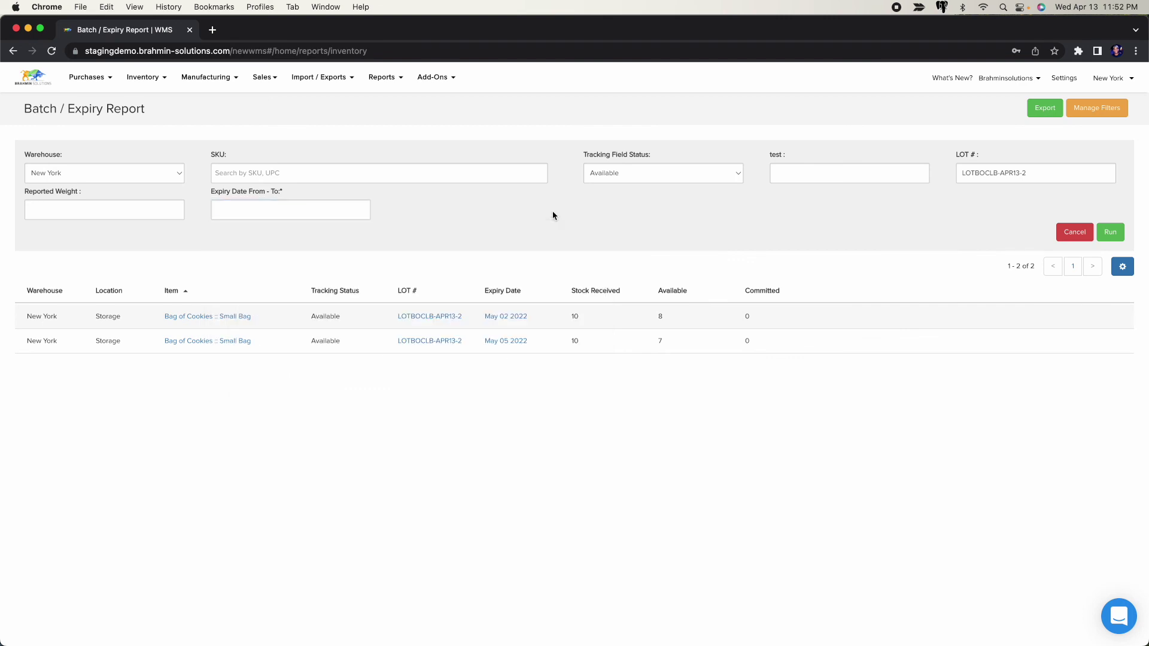
pyautogui.click(657, 174)
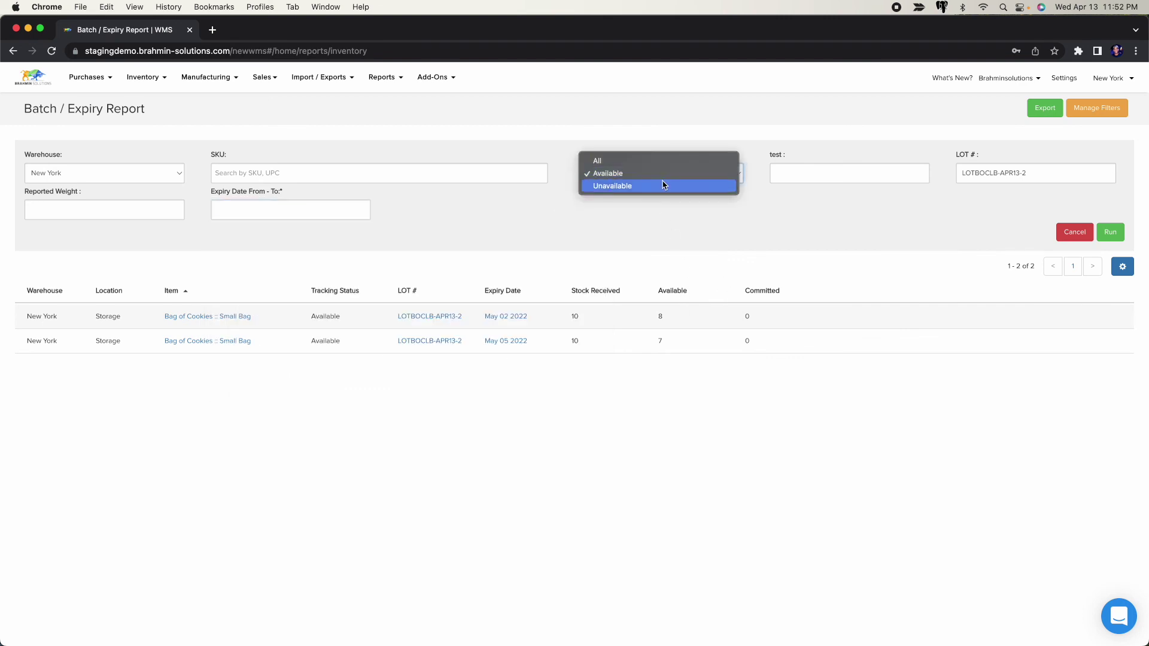
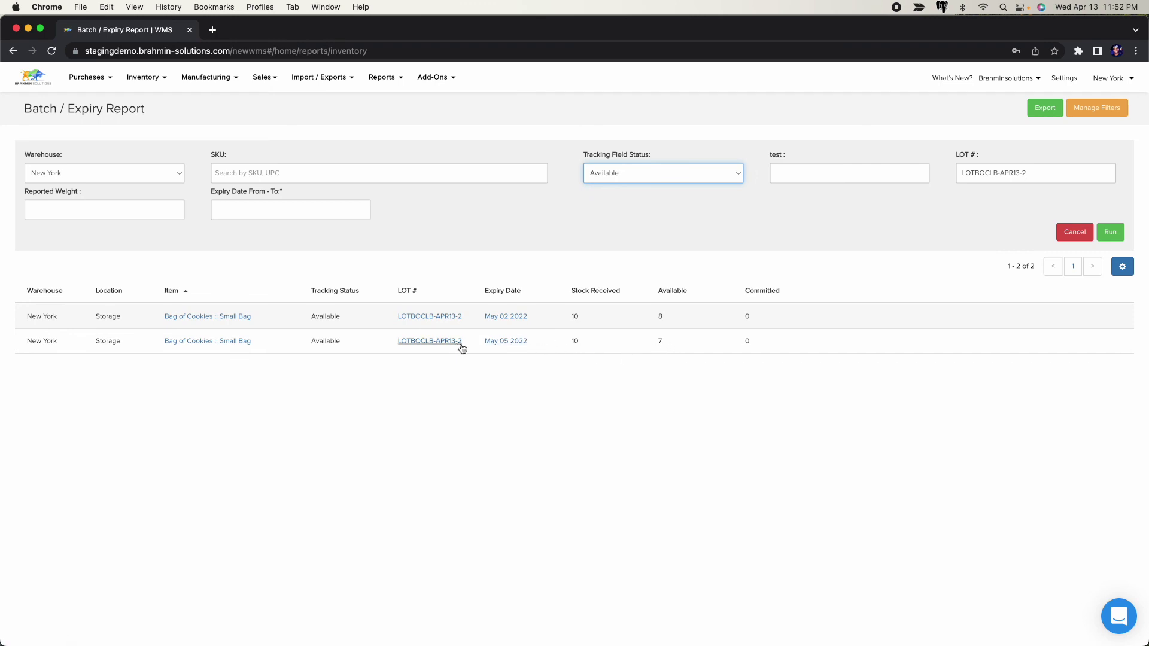
pyautogui.click(674, 170)
pyautogui.click(646, 187)
pyautogui.click(1110, 232)
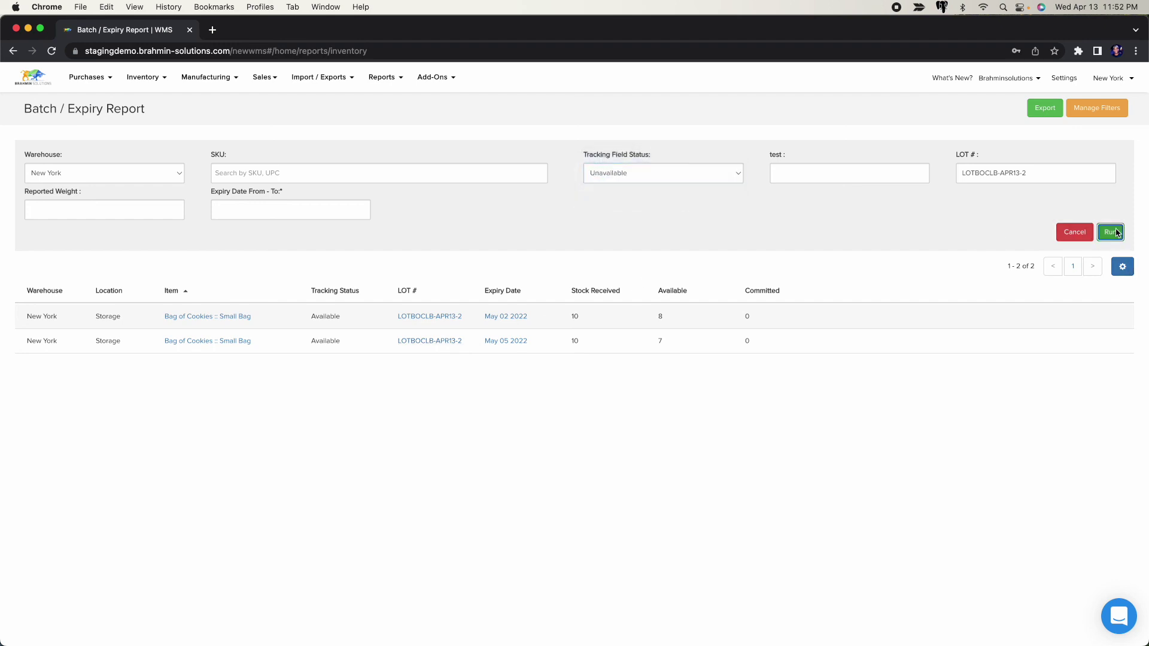
# Clear the LOT # filter and rerun the report for all unavailable lots in the New York warehouse.
pyautogui.click(257, 163)
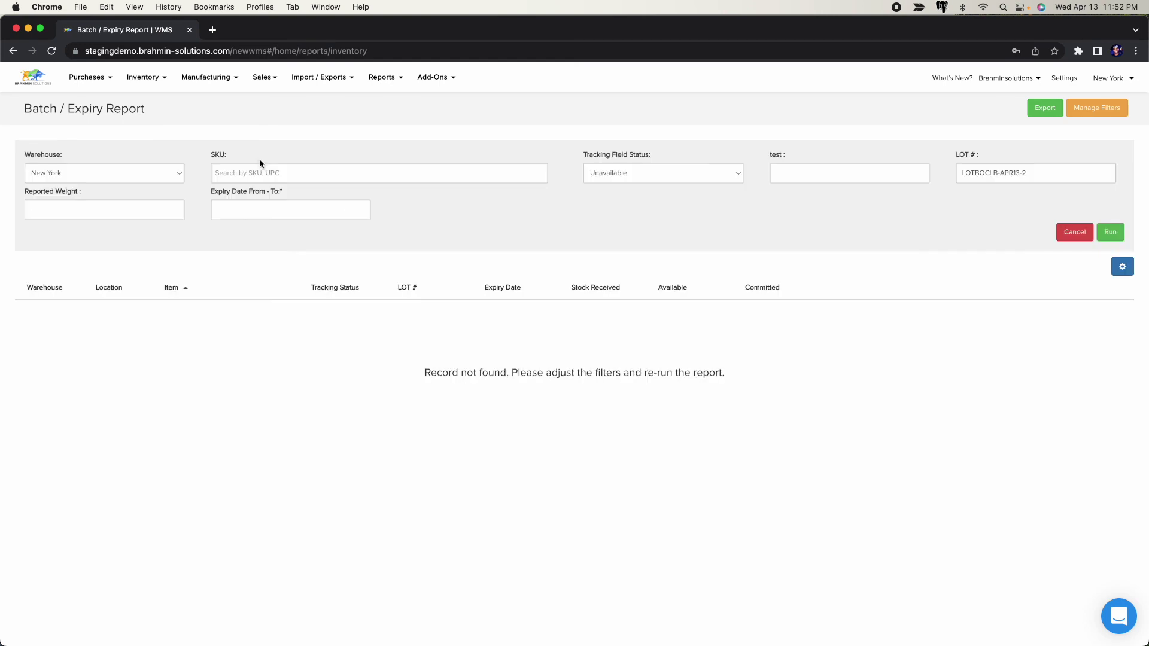
pyautogui.moveTo(1042, 174); pyautogui.dragTo(950, 173)
pyautogui.press('BackSpace')
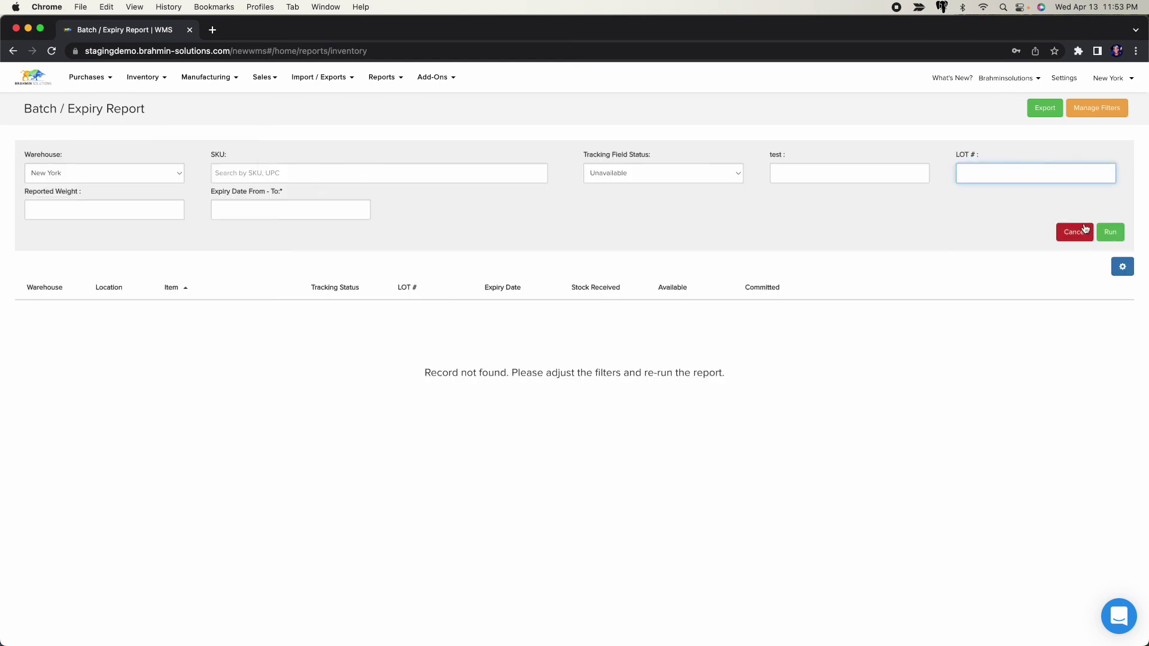
pyautogui.click(1112, 232)
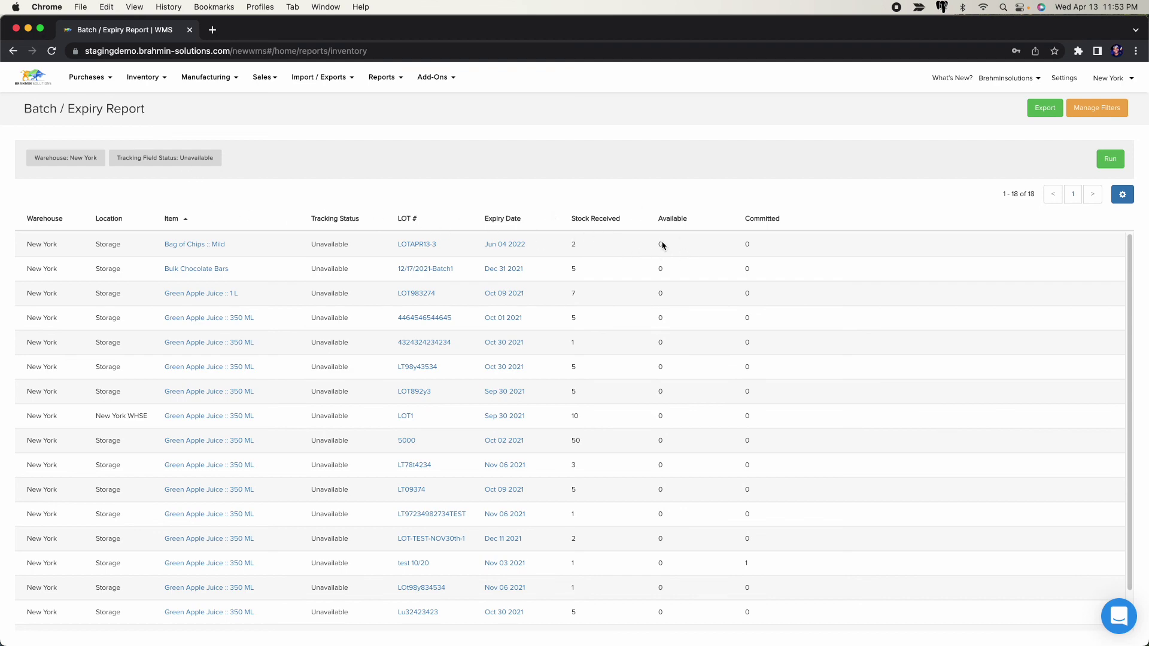
# View the transaction histories of the Bag of Chips :: Mild lot LOTAPR13-3 and the Bulk Chocolate Bars lot 12/17/2021-Batch1.
pyautogui.click(410, 247)
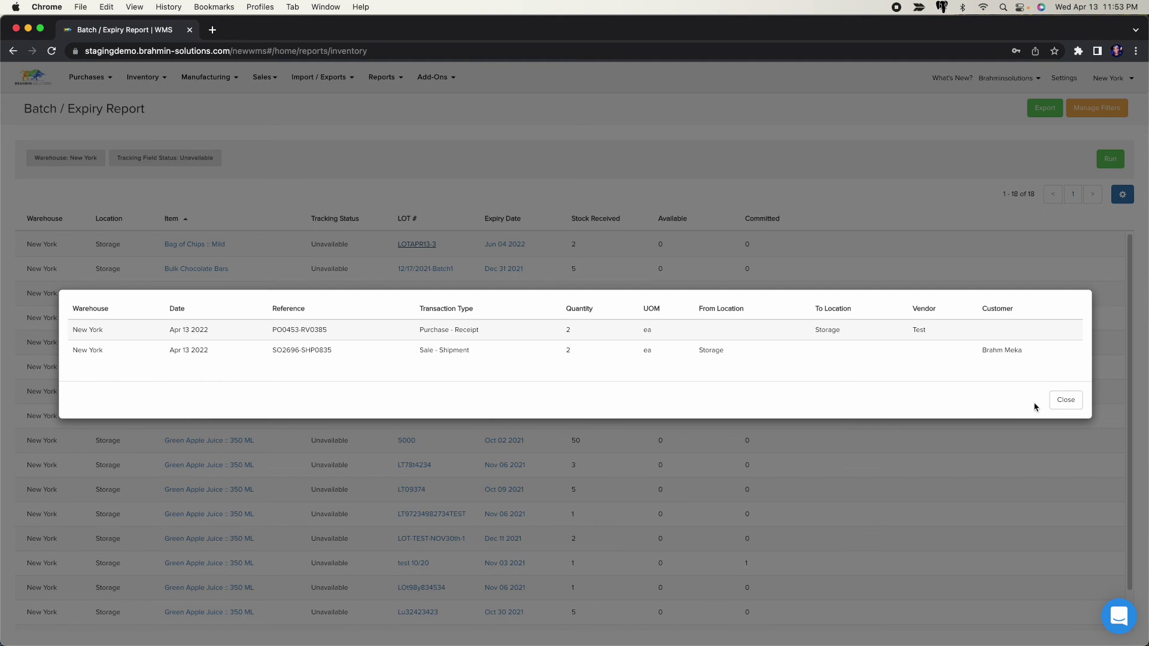
pyautogui.click(1071, 404)
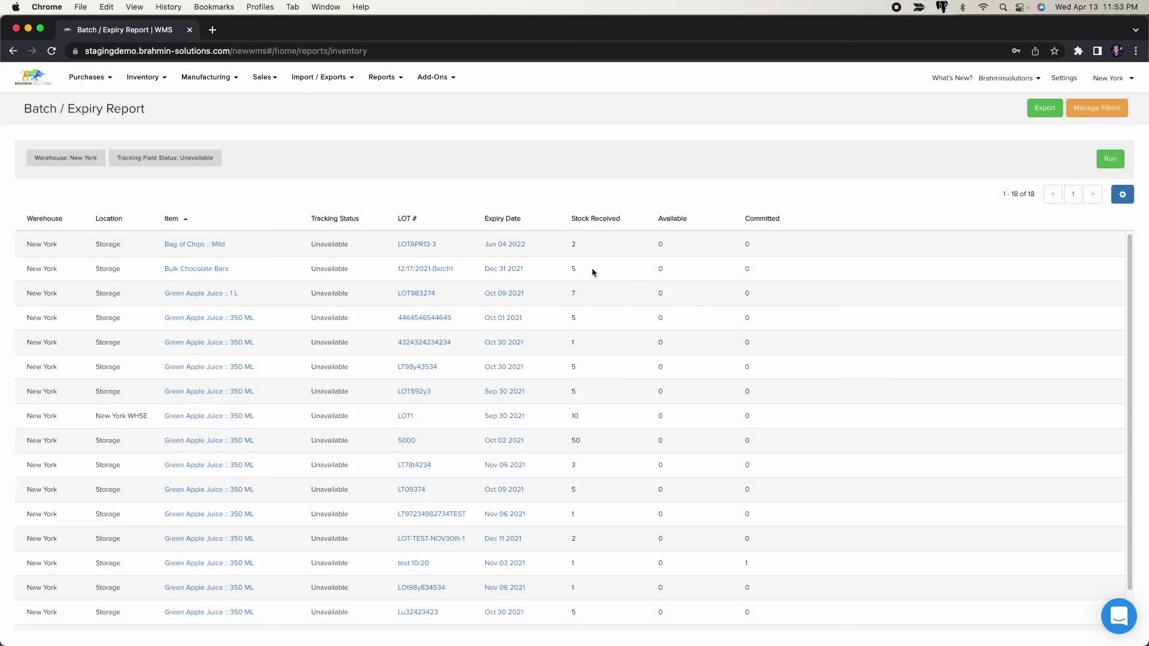
pyautogui.click(435, 275)
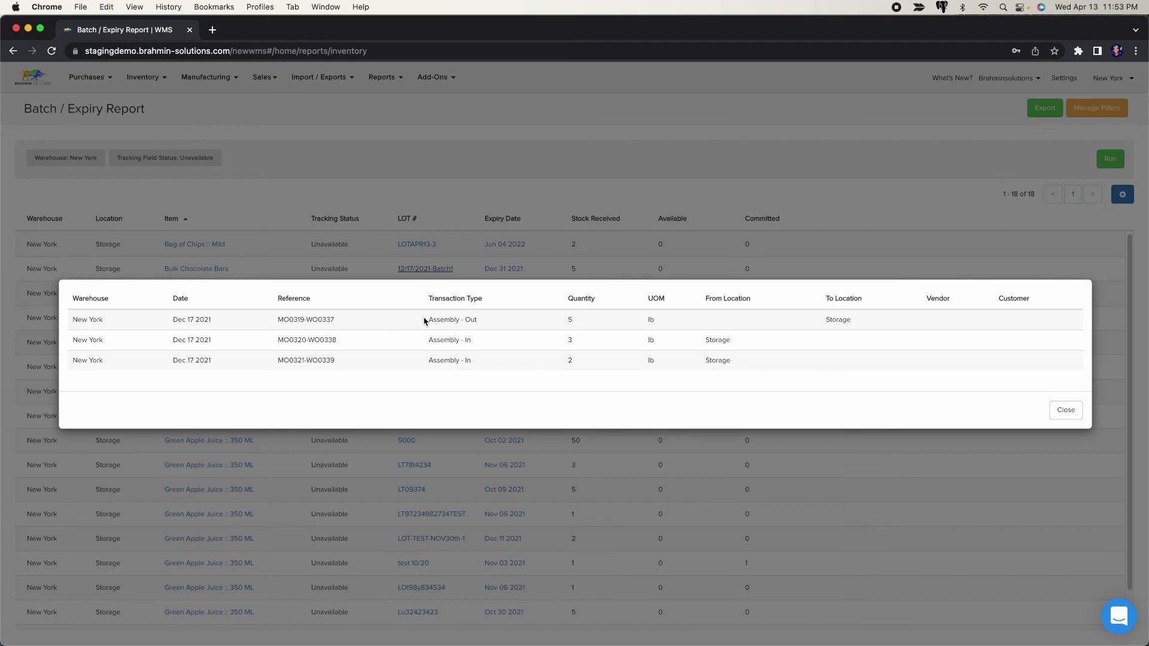
pyautogui.moveTo(428, 320); pyautogui.dragTo(485, 326)
pyautogui.moveTo(278, 322); pyautogui.dragTo(306, 321)
pyautogui.click(1064, 410)
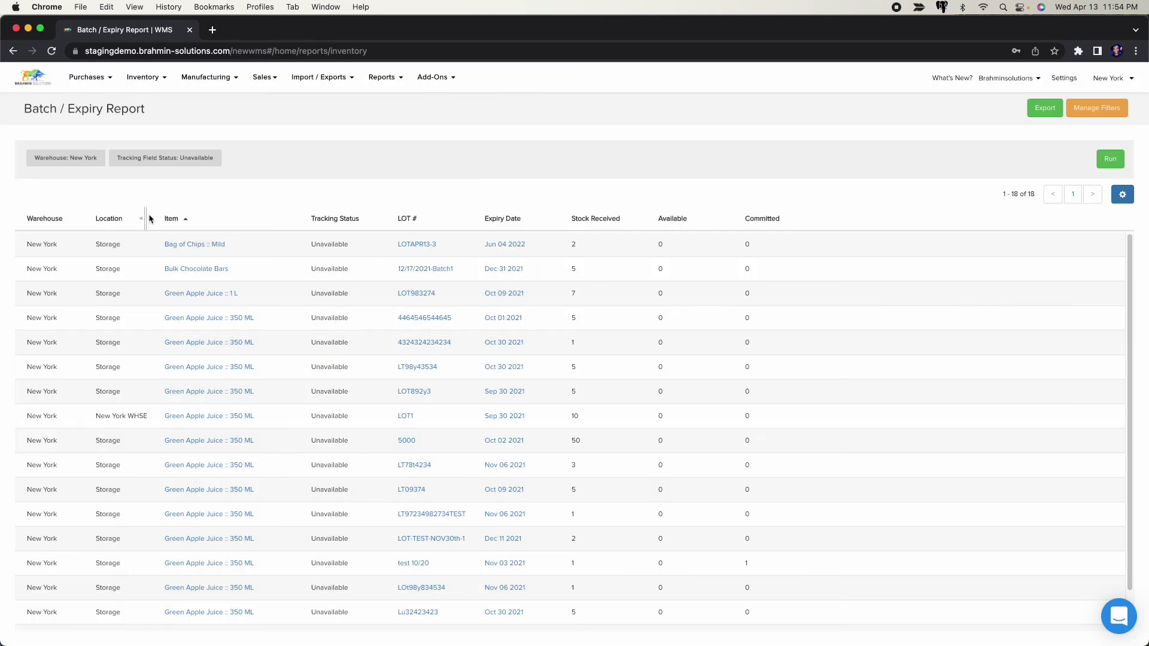